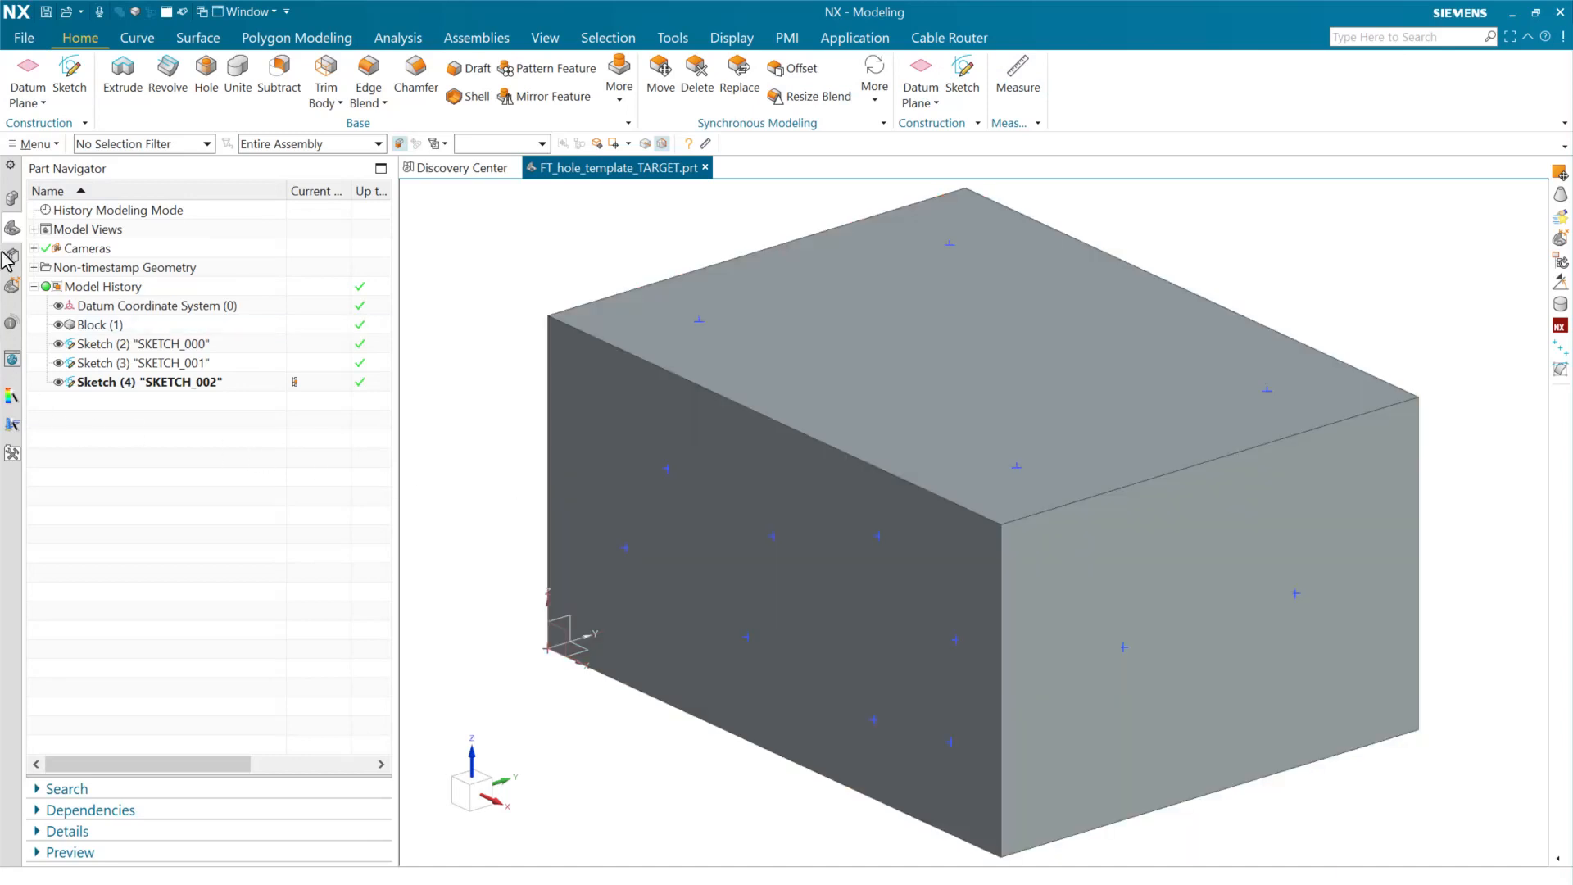
Try to insert the Hole Test 1 feature template at a sketch point on the block's top face, with the block as body
click(14, 257)
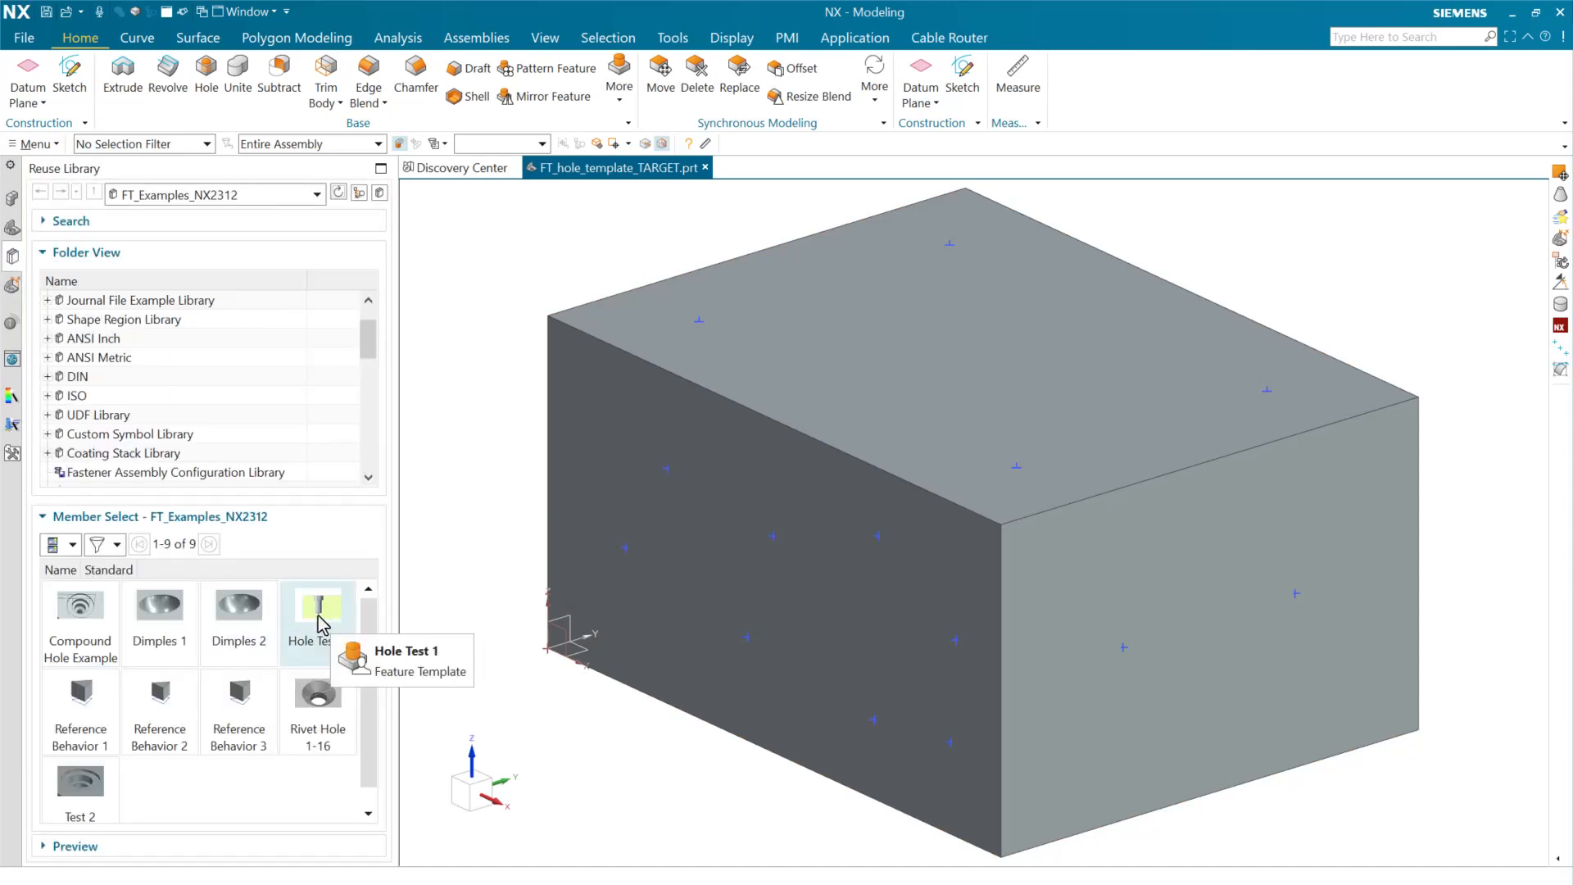
drag(318, 616, 464, 492)
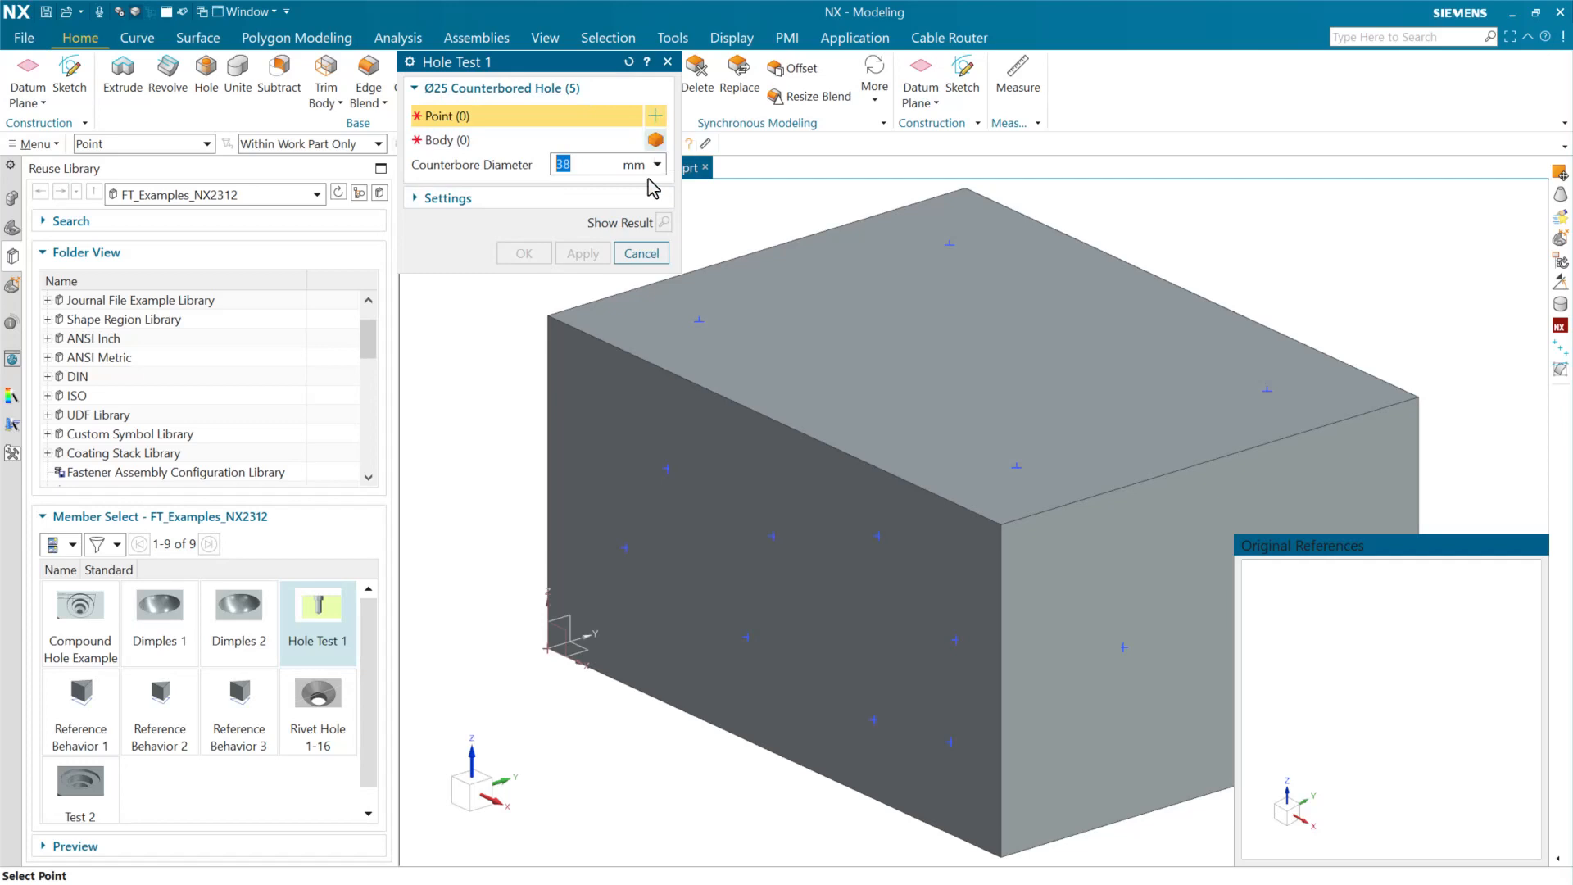
click(699, 324)
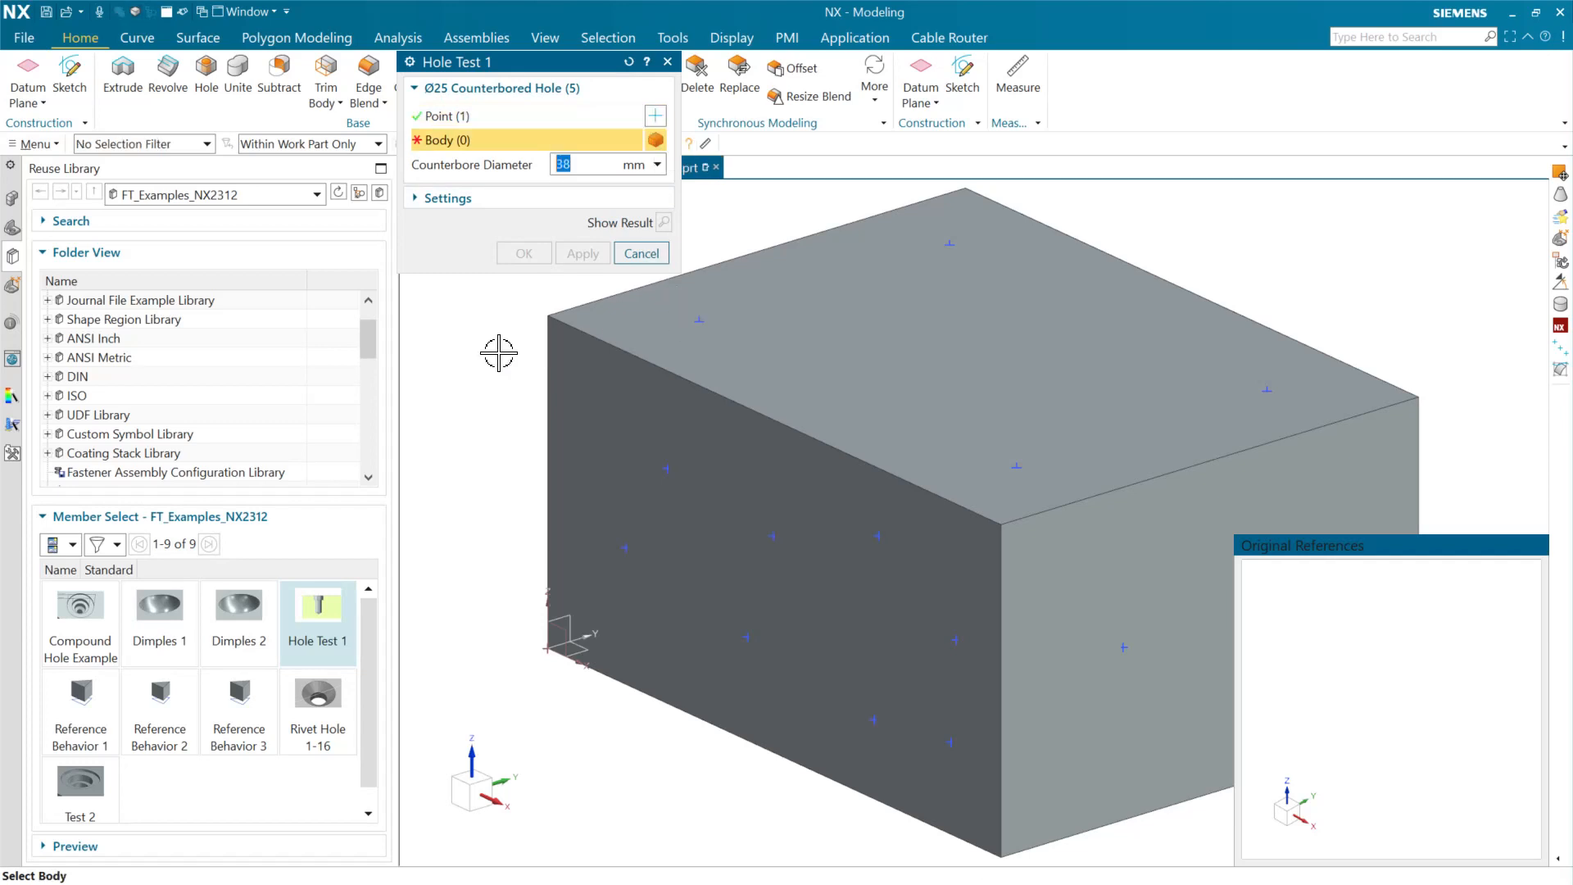
click(449, 117)
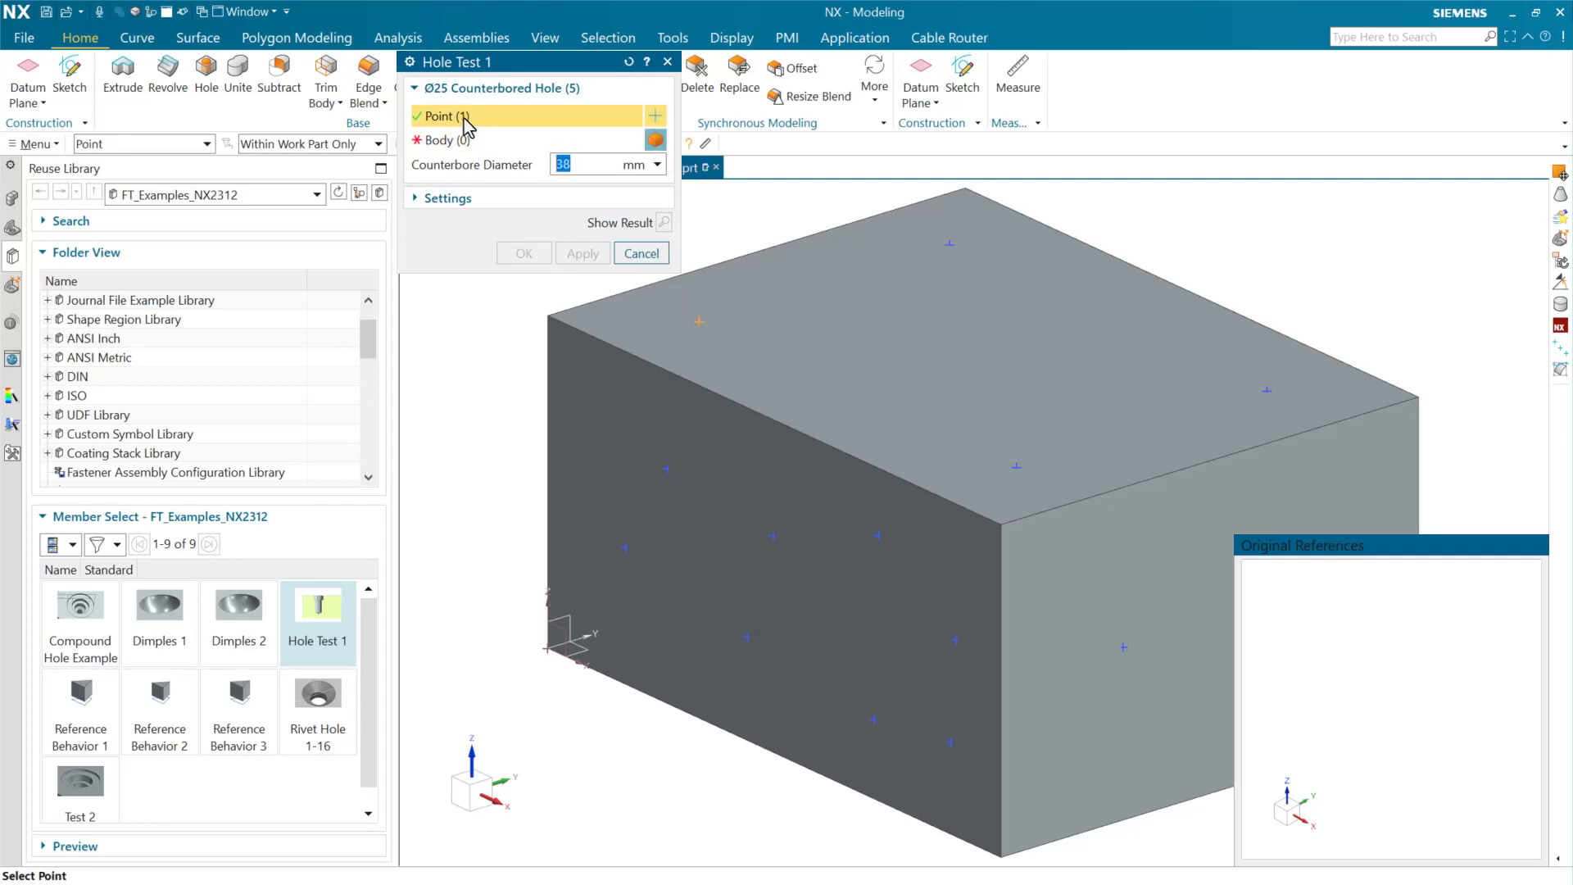
middle_click(951, 239)
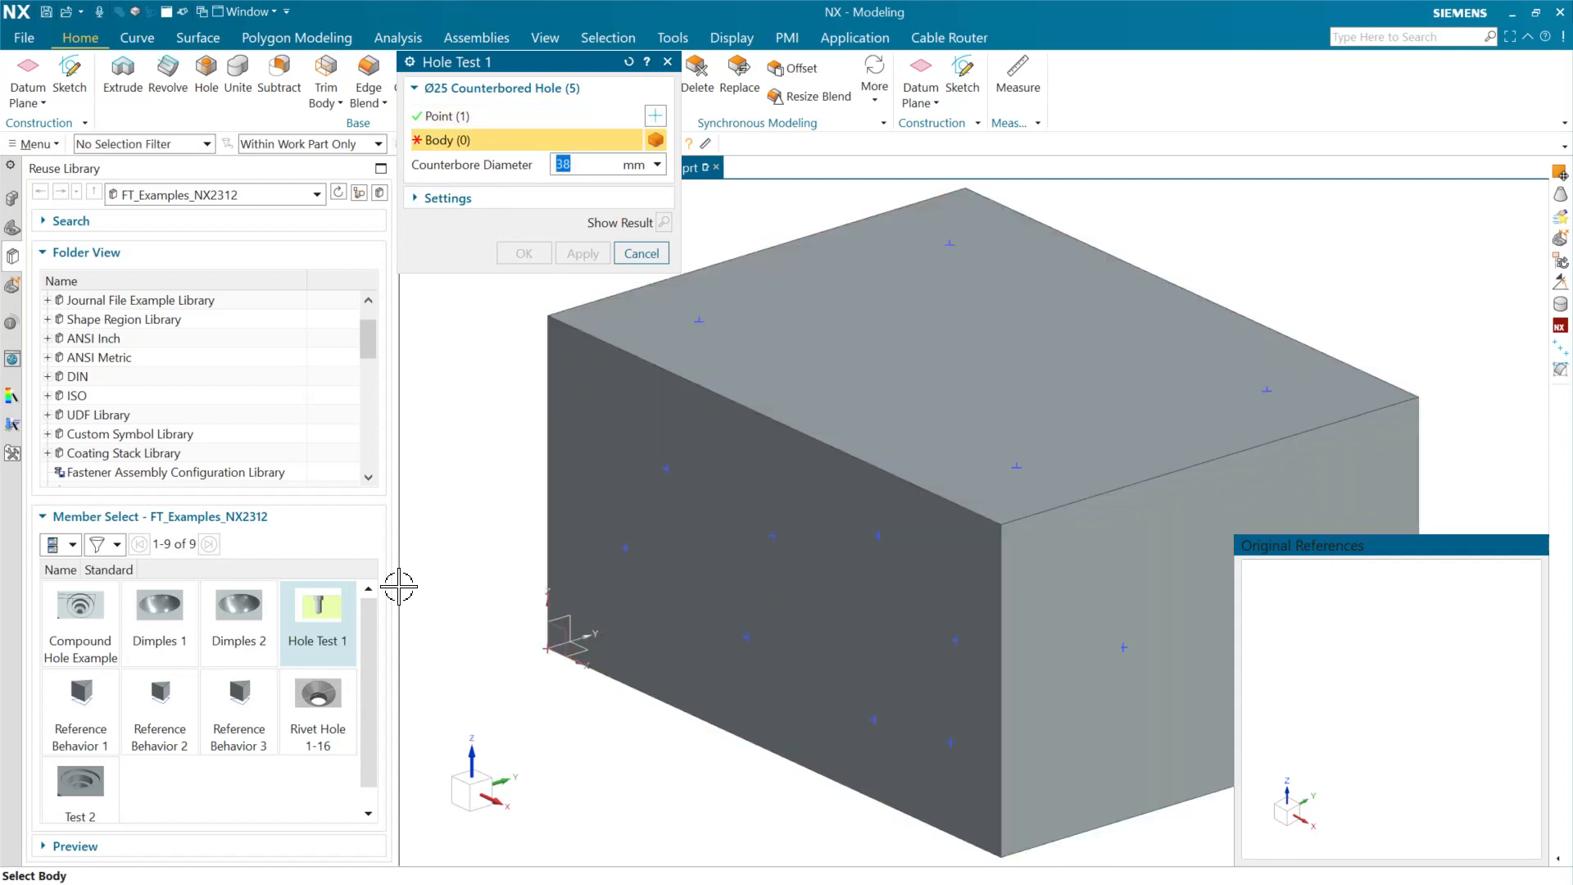
click(463, 118)
click(473, 140)
click(655, 292)
click(524, 253)
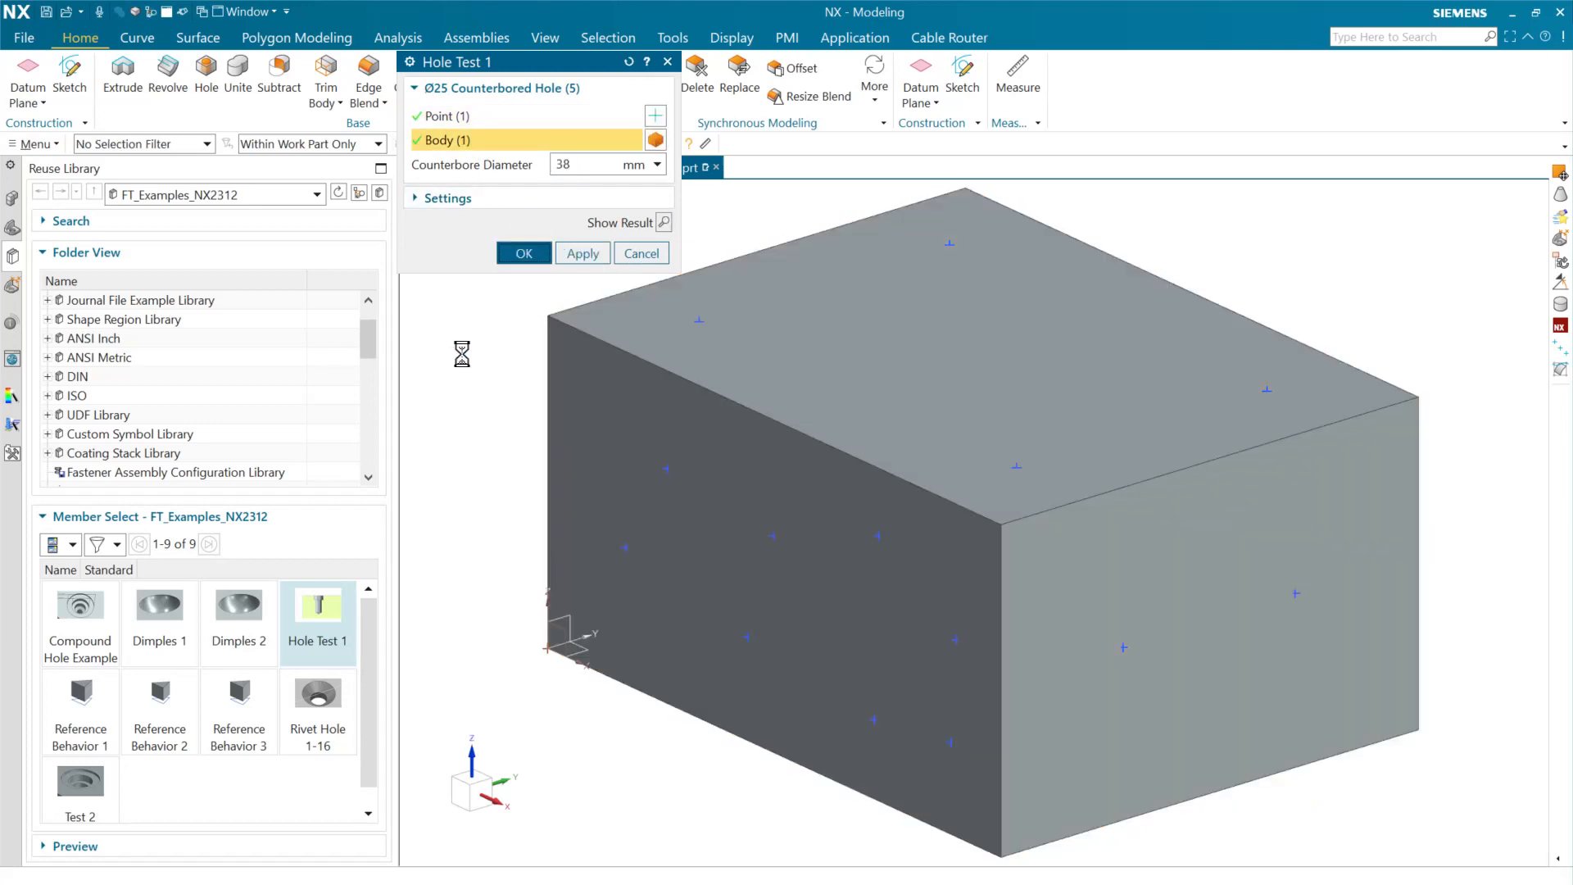
Open the Hole Test 1 feature template from the Reuse Library for editing
middle_drag(526, 390, 527, 443)
drag(326, 609, 370, 592)
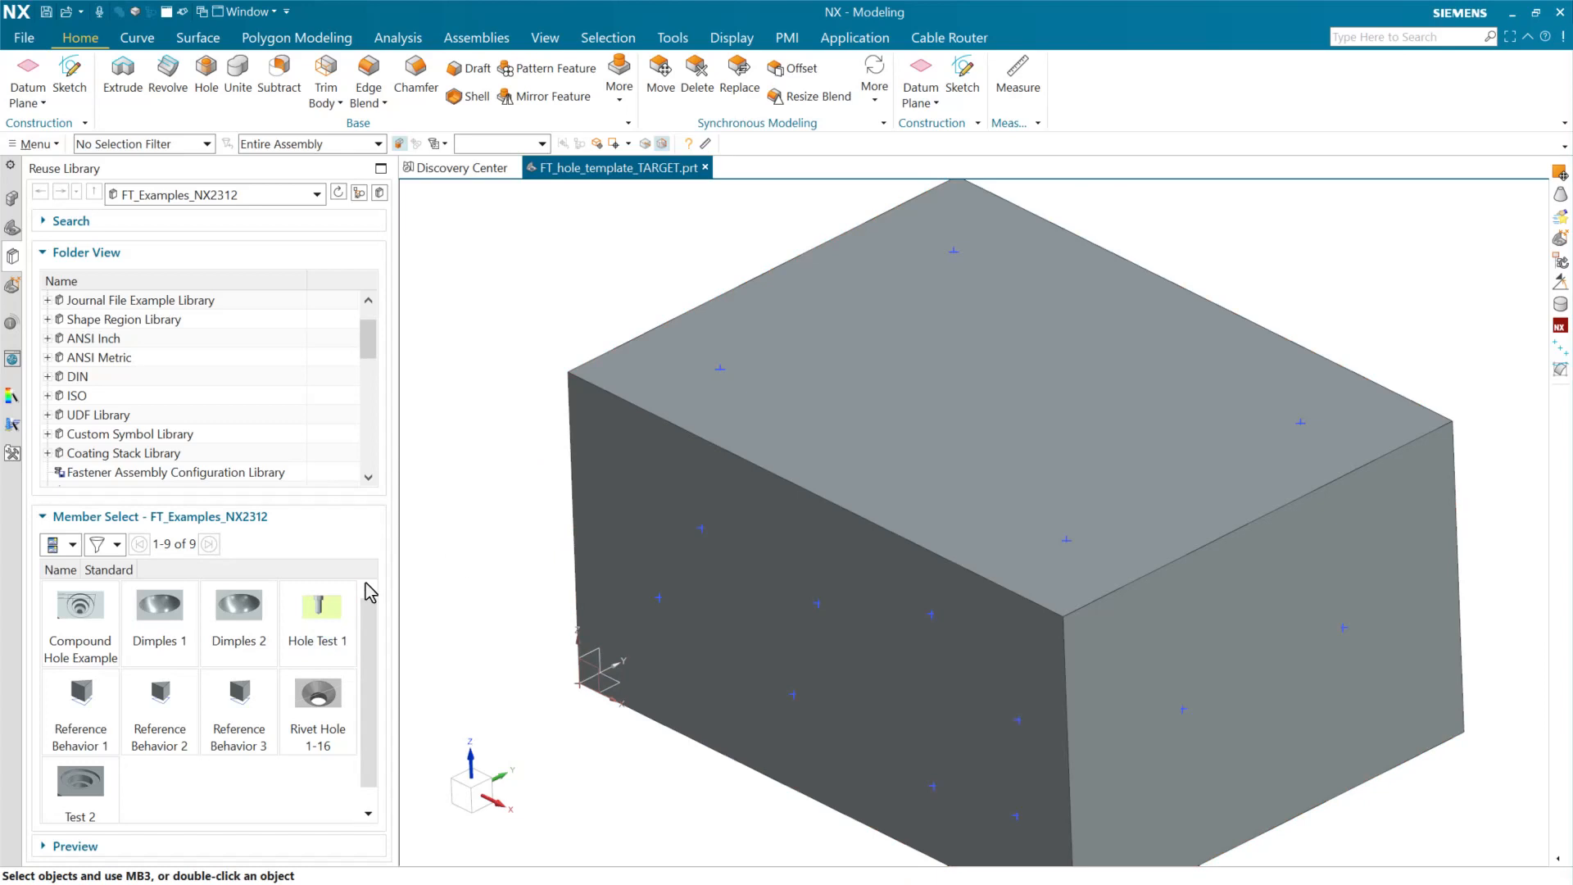
right_click(315, 608)
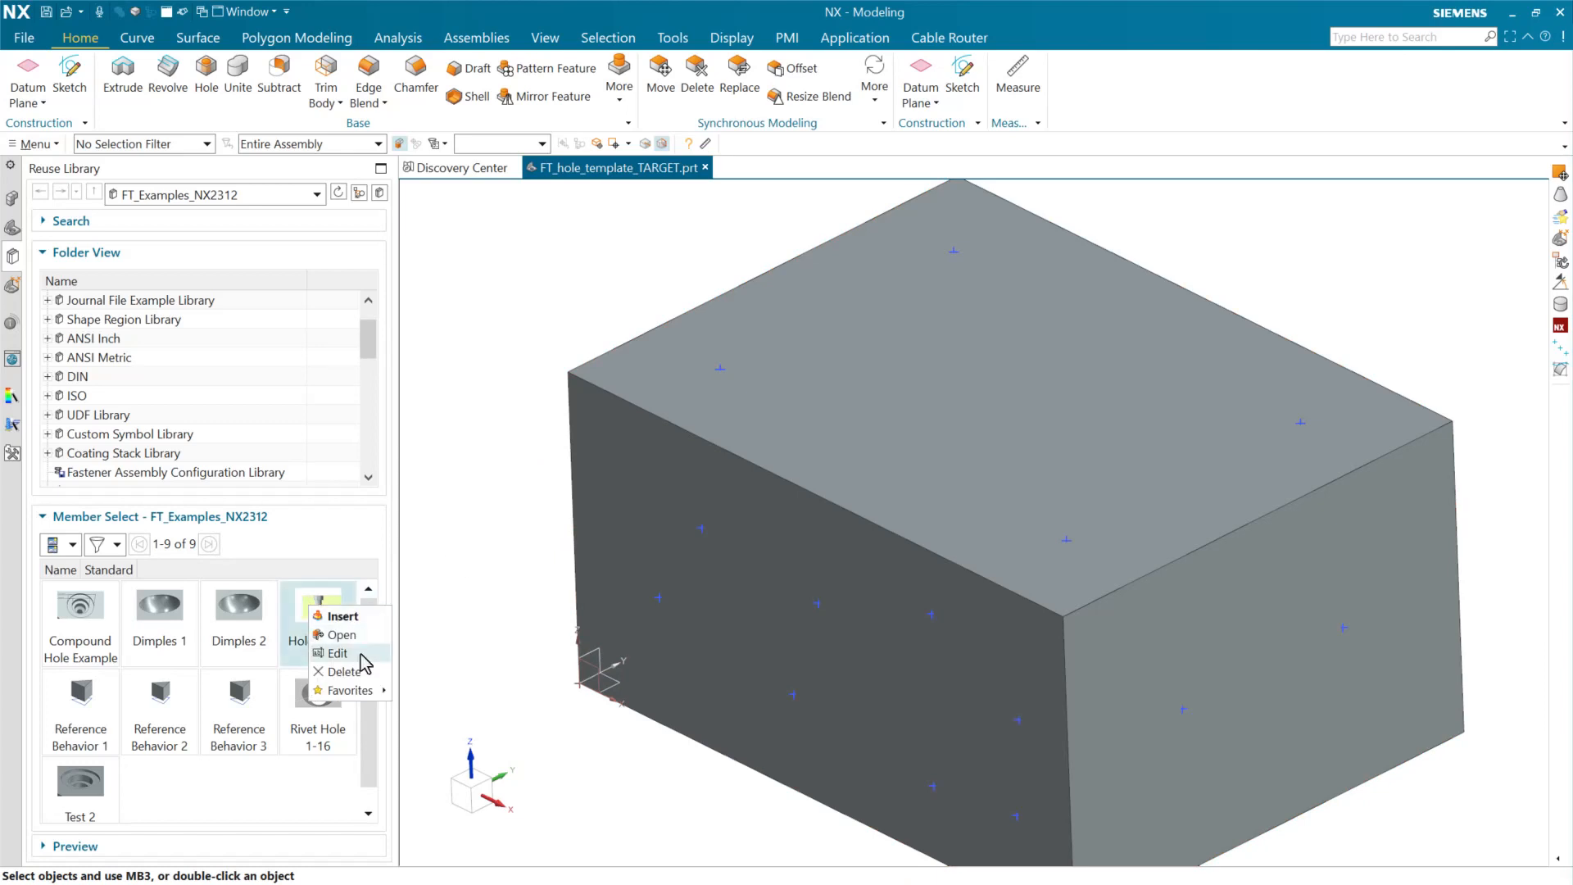
click(349, 653)
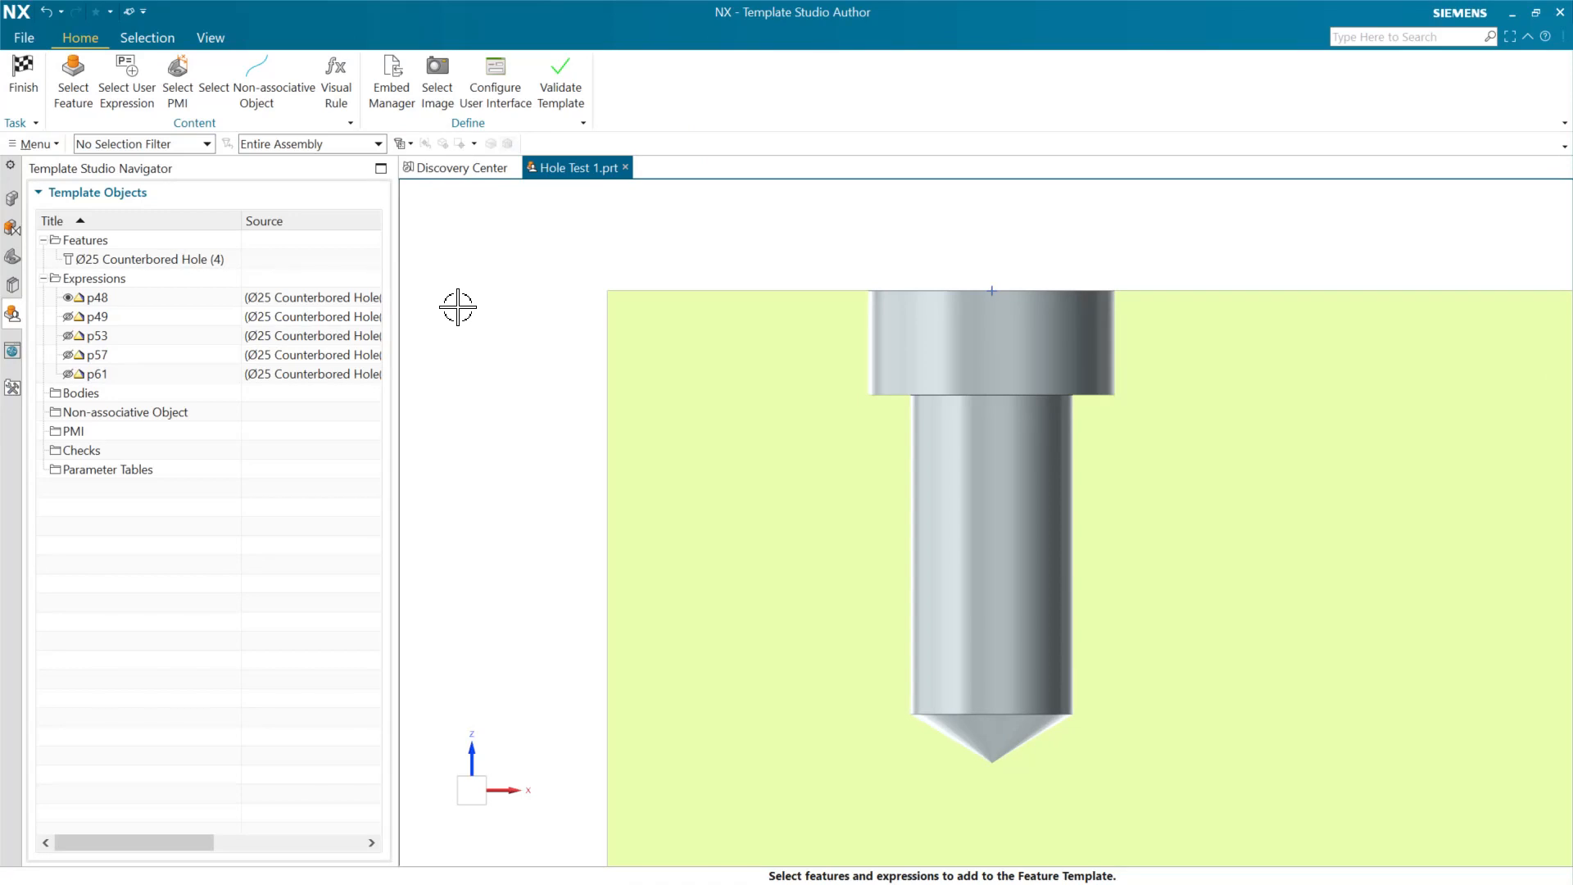
In the template's user interface configuration, set Enable Multiple Location Pointer Selector to True for the Point reference object
click(502, 97)
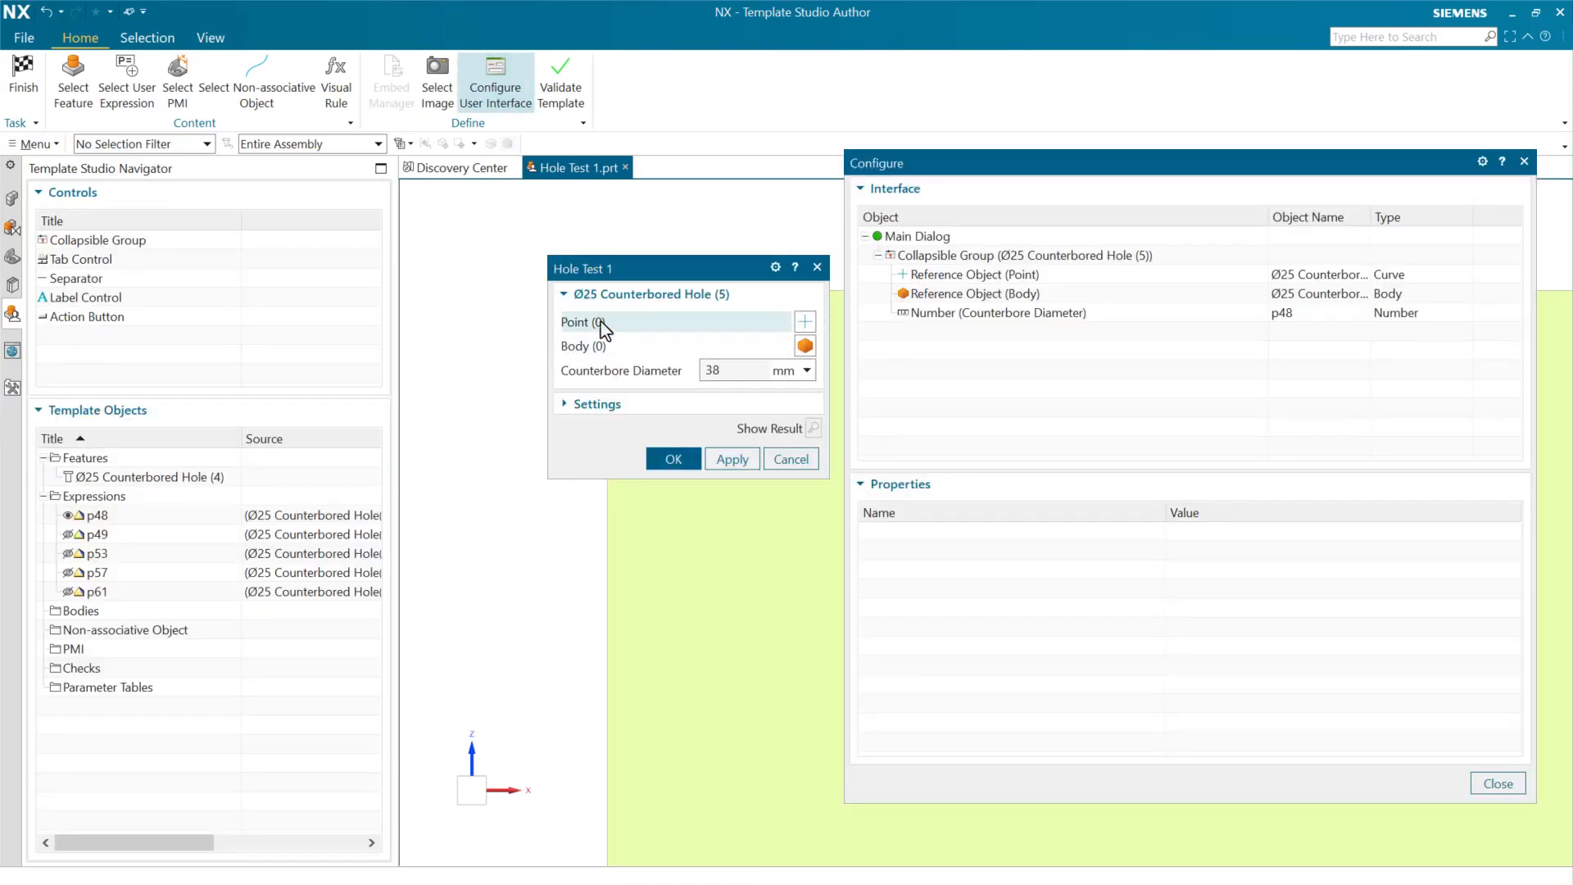
click(1016, 275)
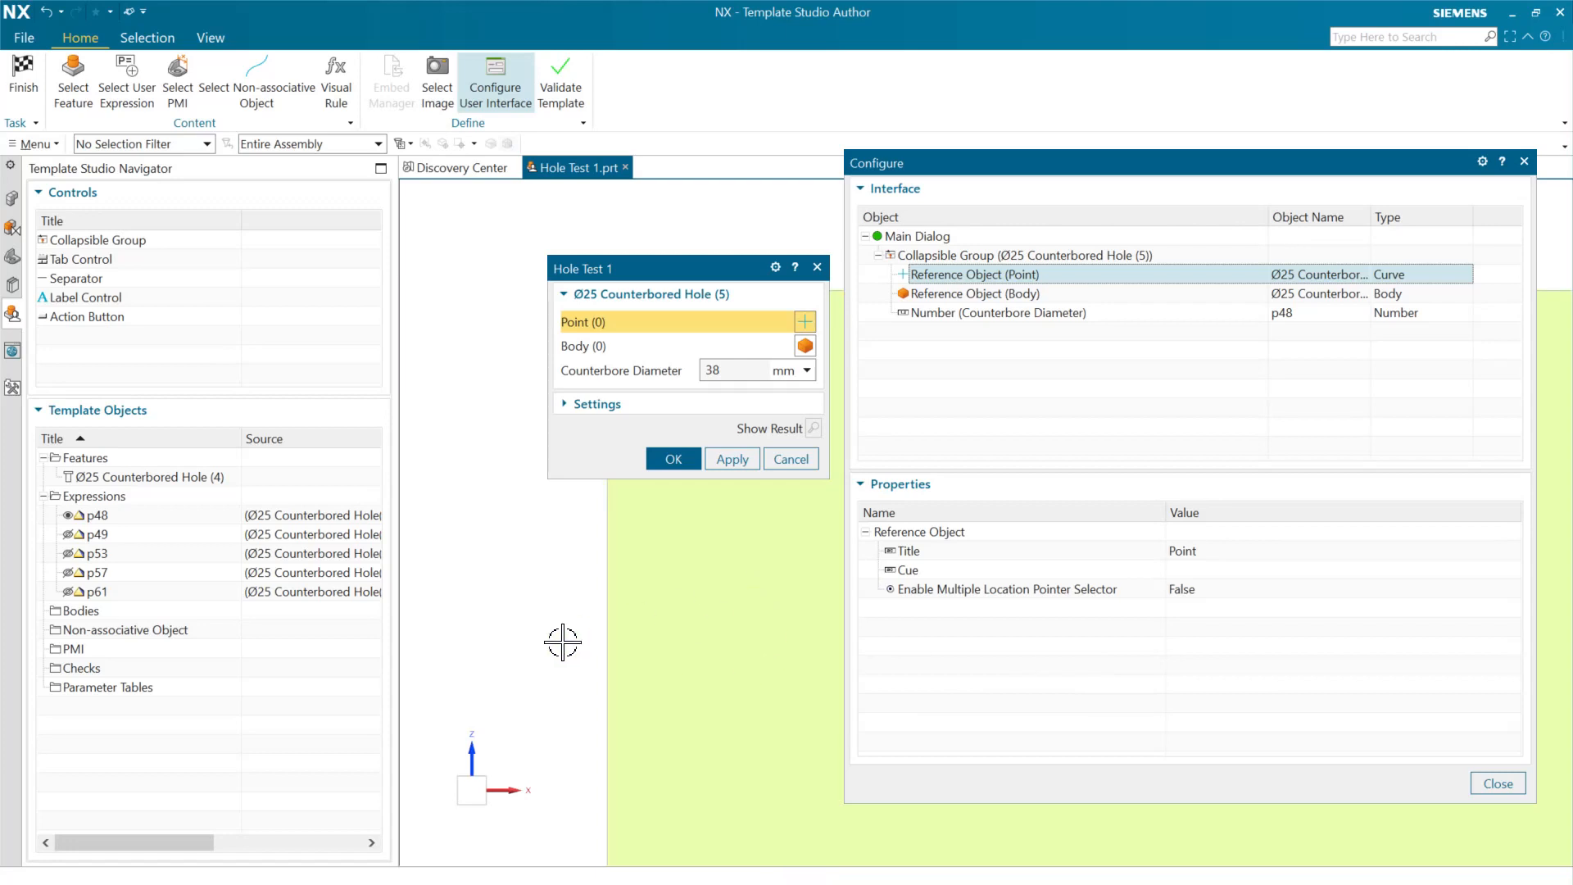
click(1210, 599)
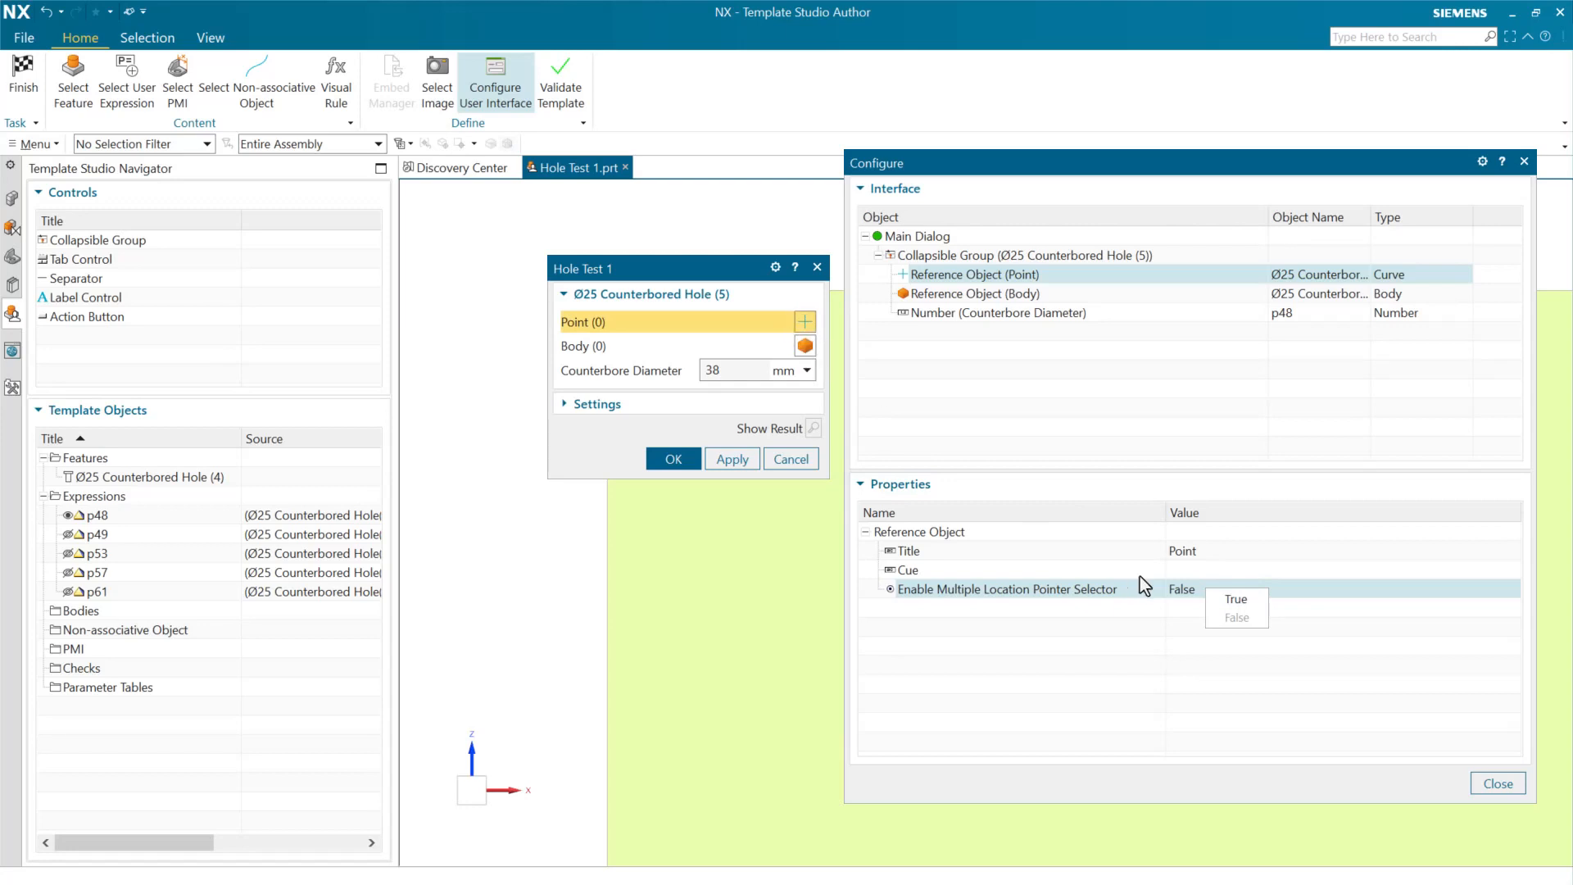
click(1238, 599)
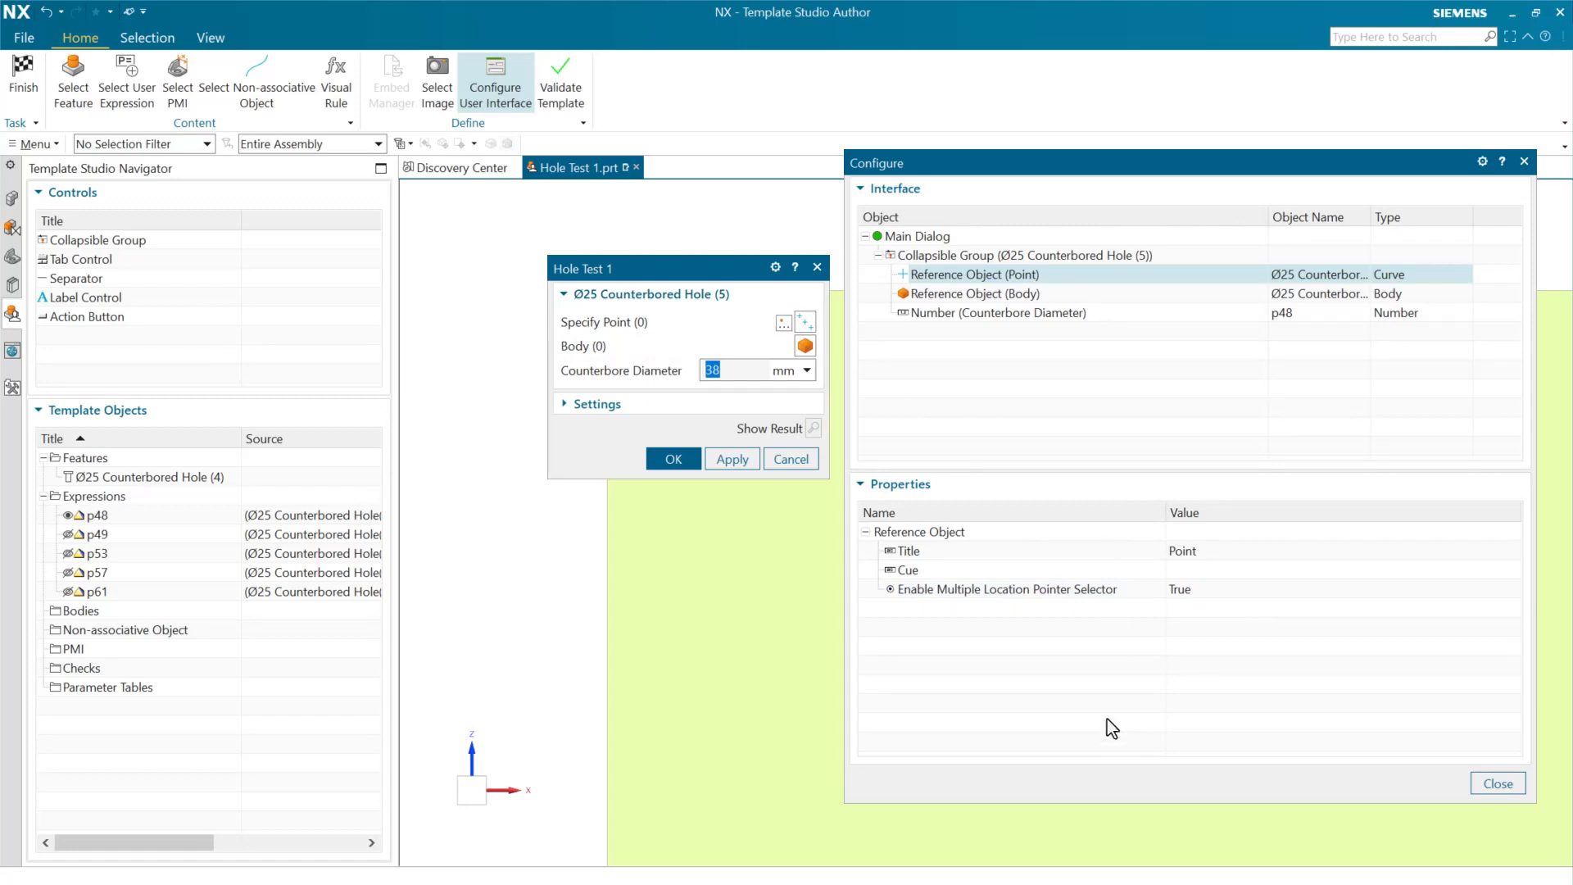
click(1500, 785)
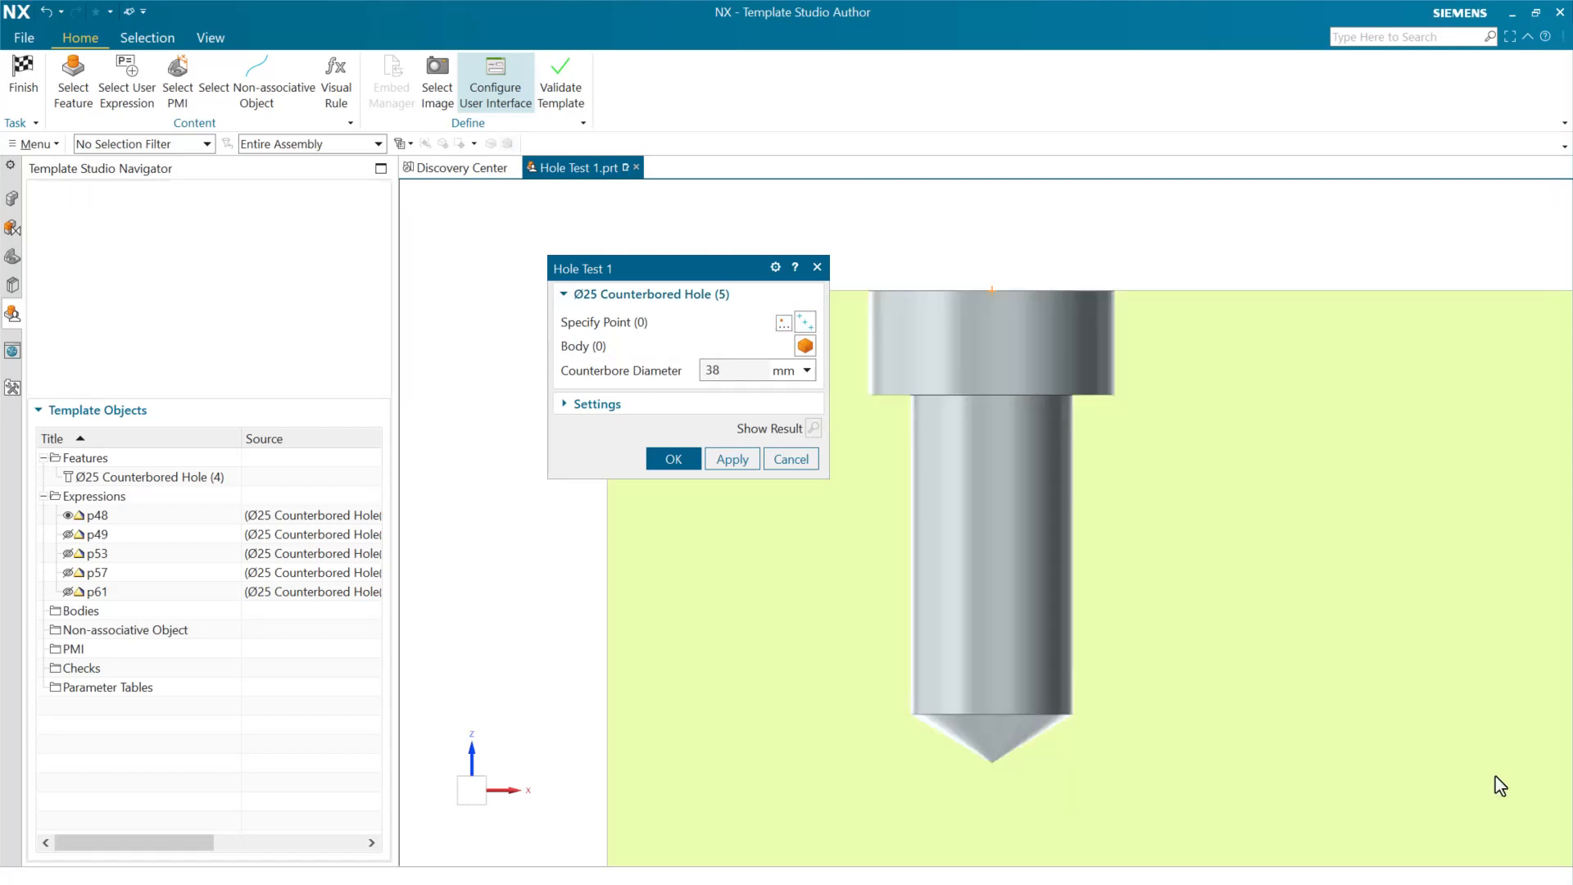
Finish the template authoring task, then save and close Hole Test 1.prt
click(23, 75)
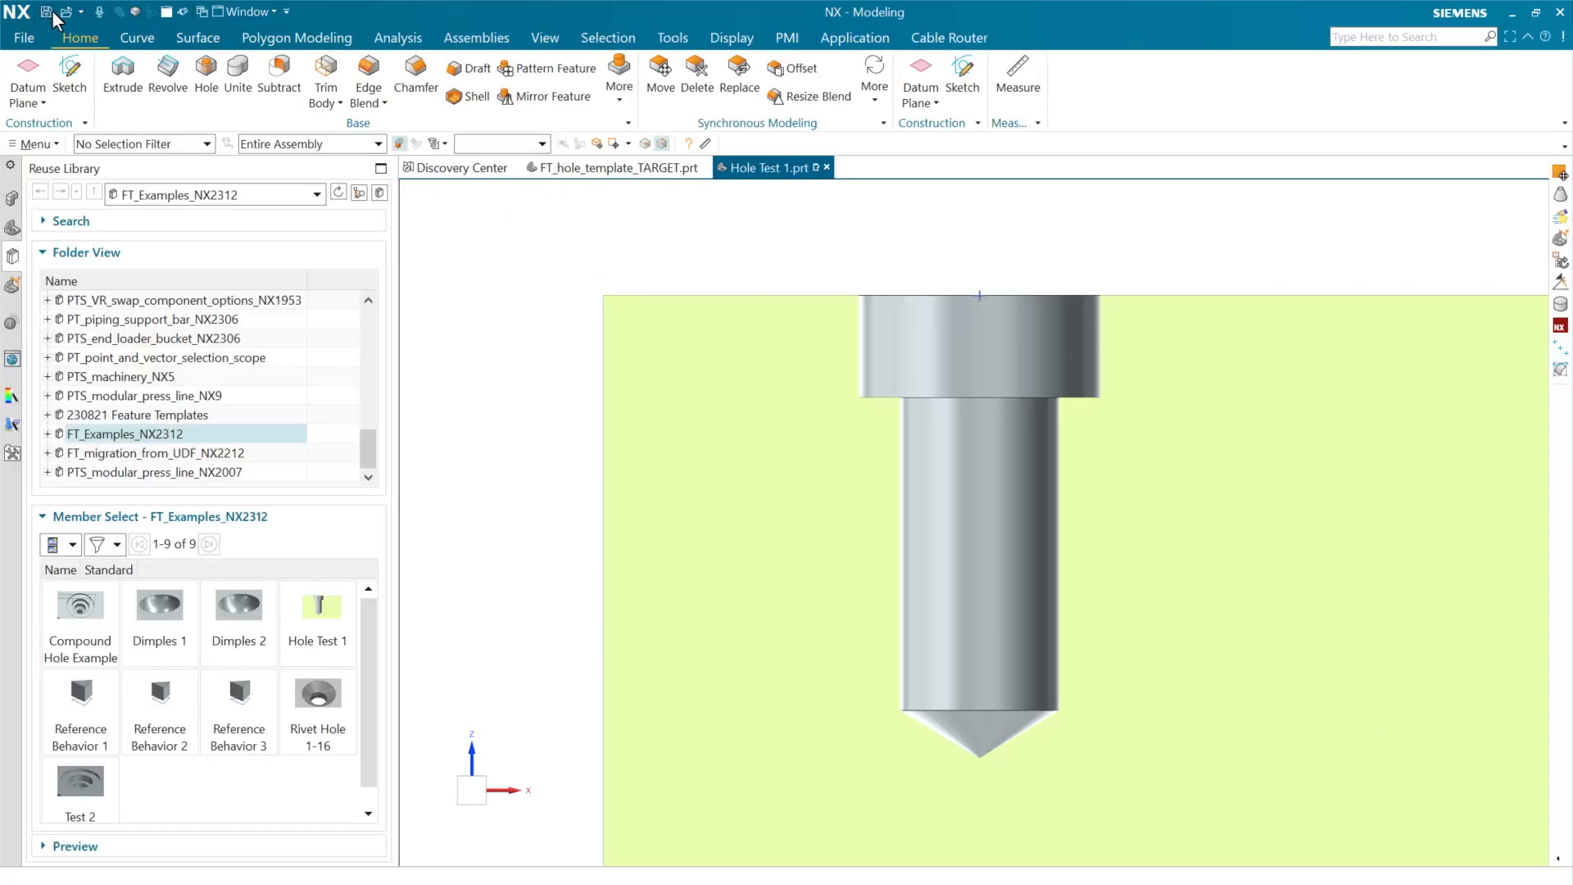
click(47, 12)
click(817, 168)
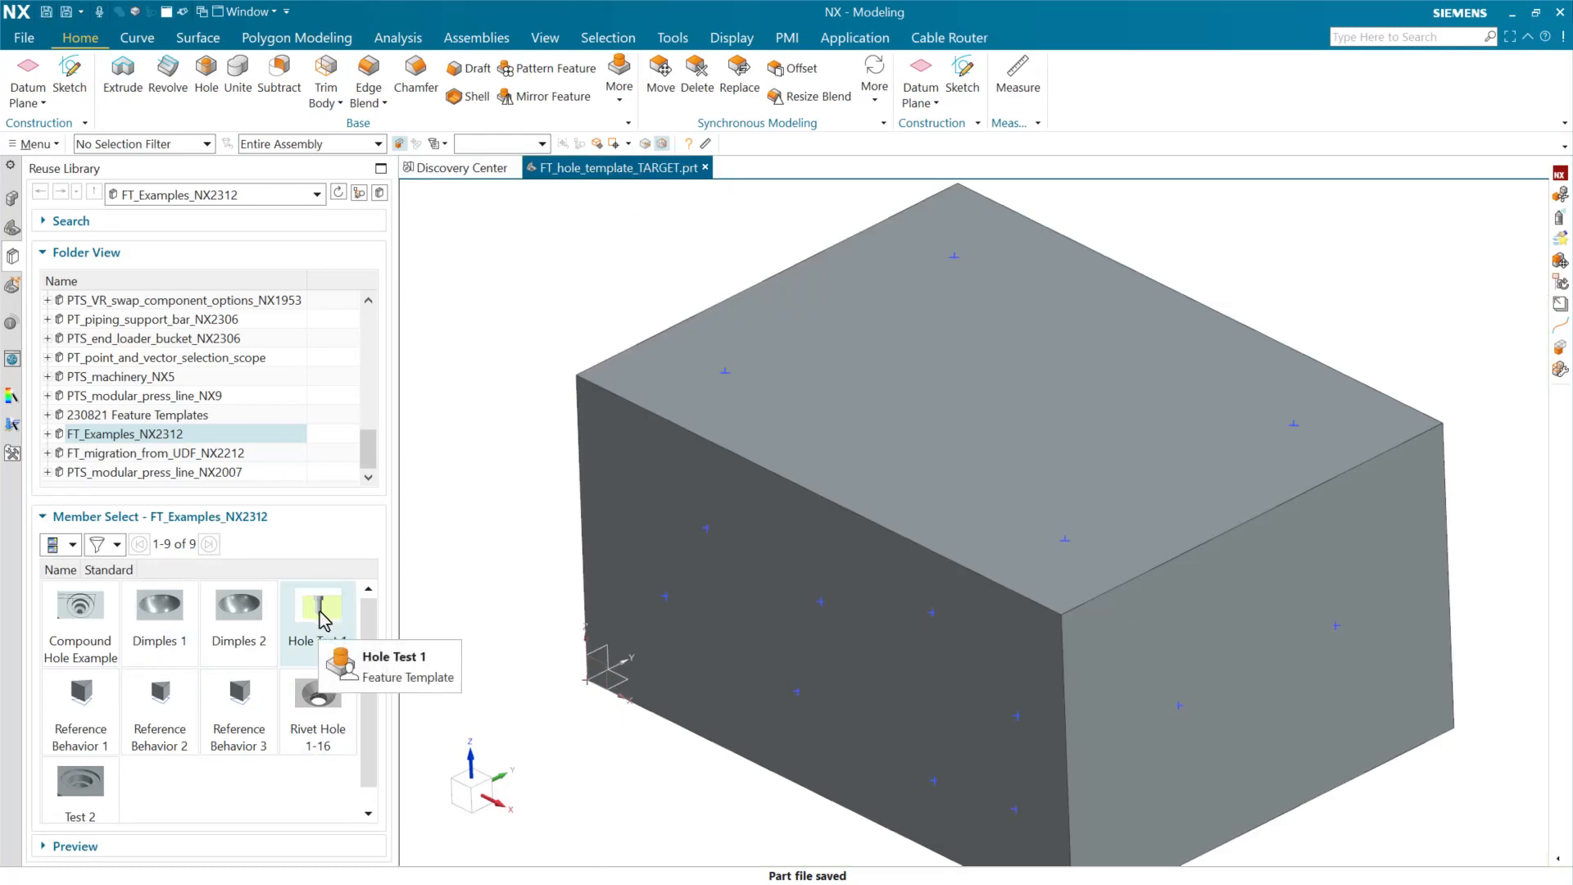
Insert the Hole Test 1 template on the block at the four top-face sketch points, and undo the insertion
drag(319, 624, 451, 518)
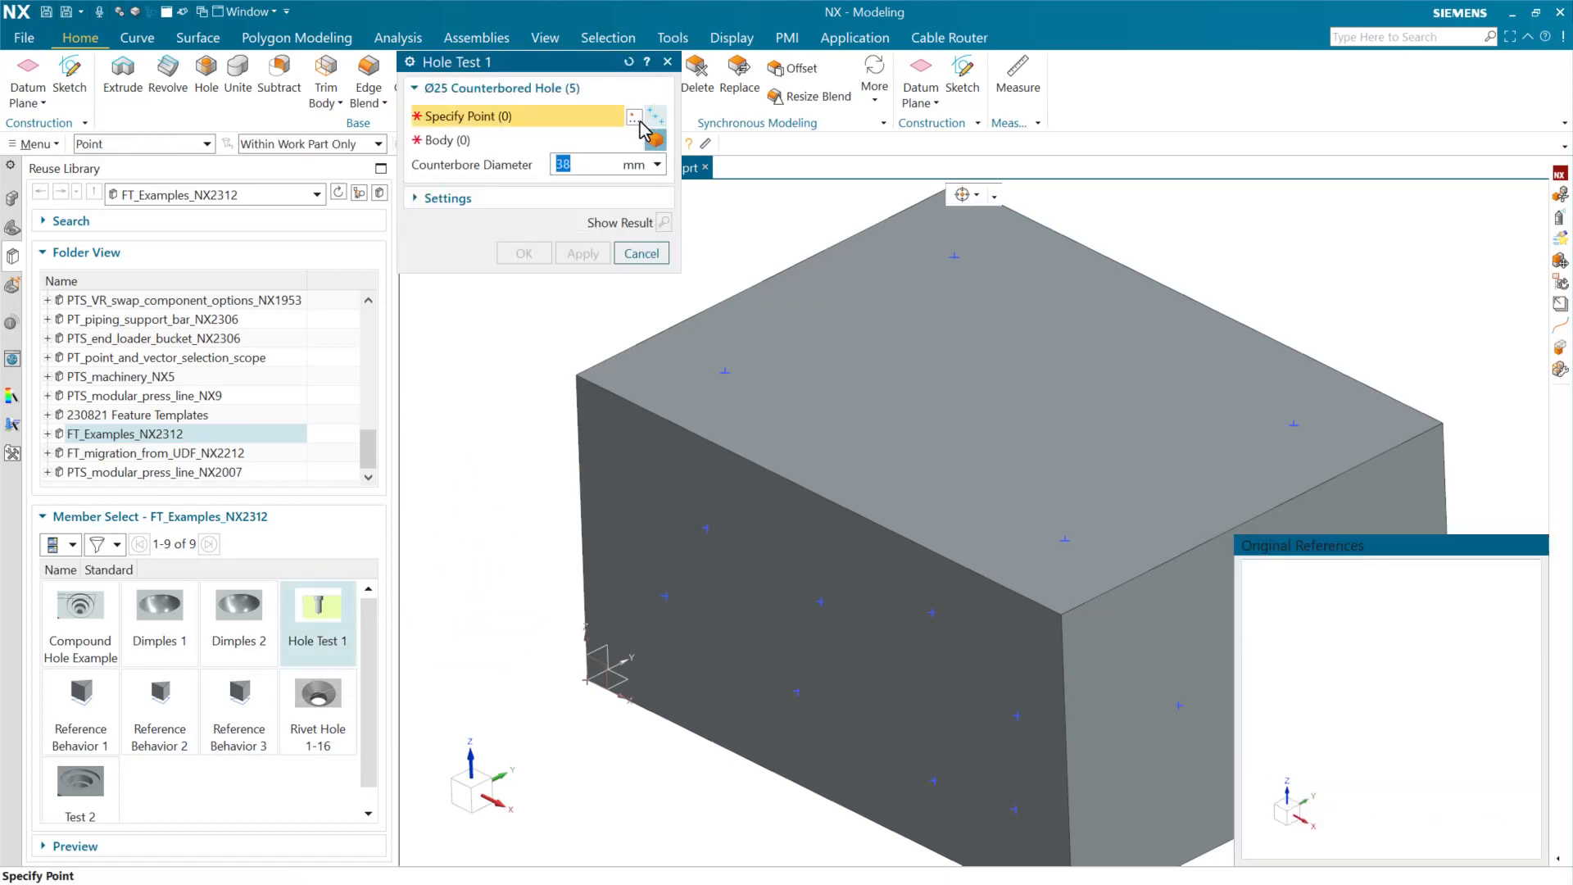
scroll(633, 394, down, 1)
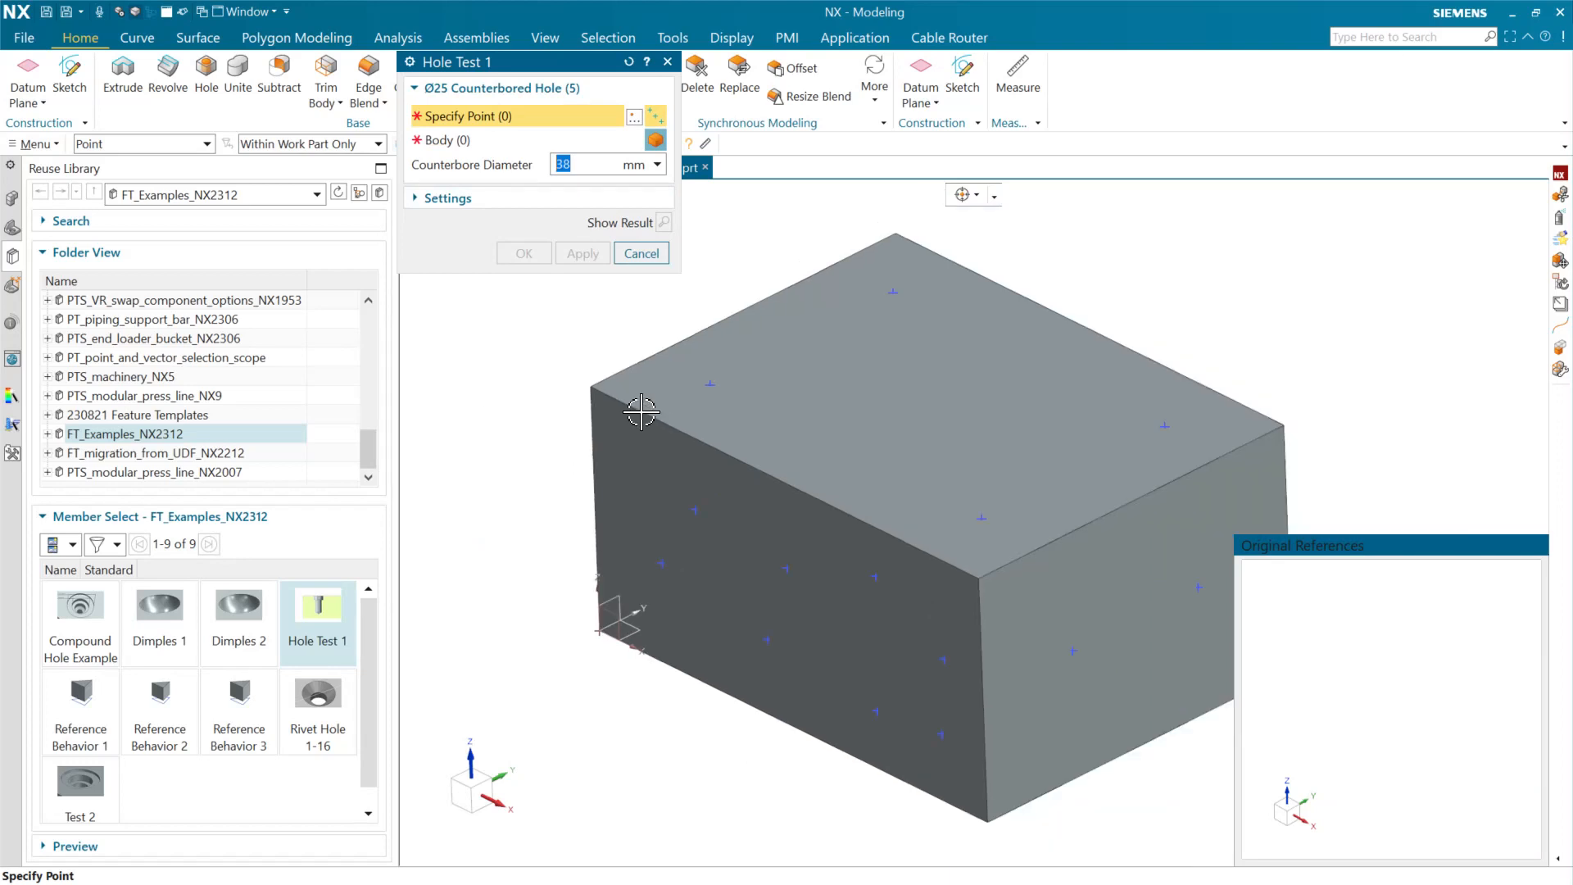
drag(1381, 218, 578, 377)
middle_drag(844, 447, 901, 403)
drag(631, 332, 1252, 413)
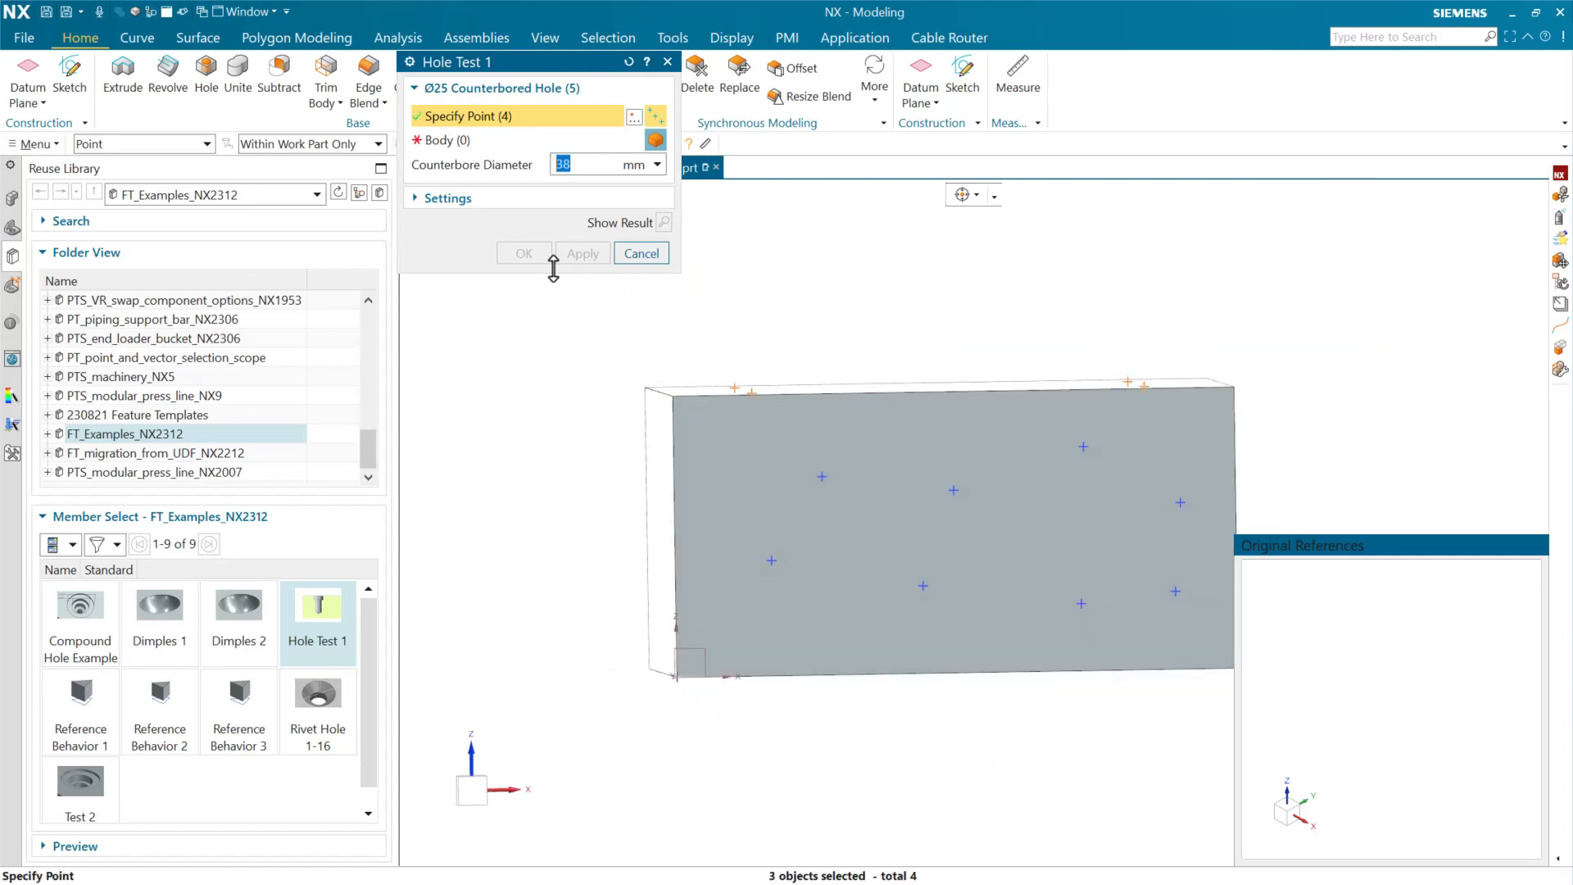
click(480, 144)
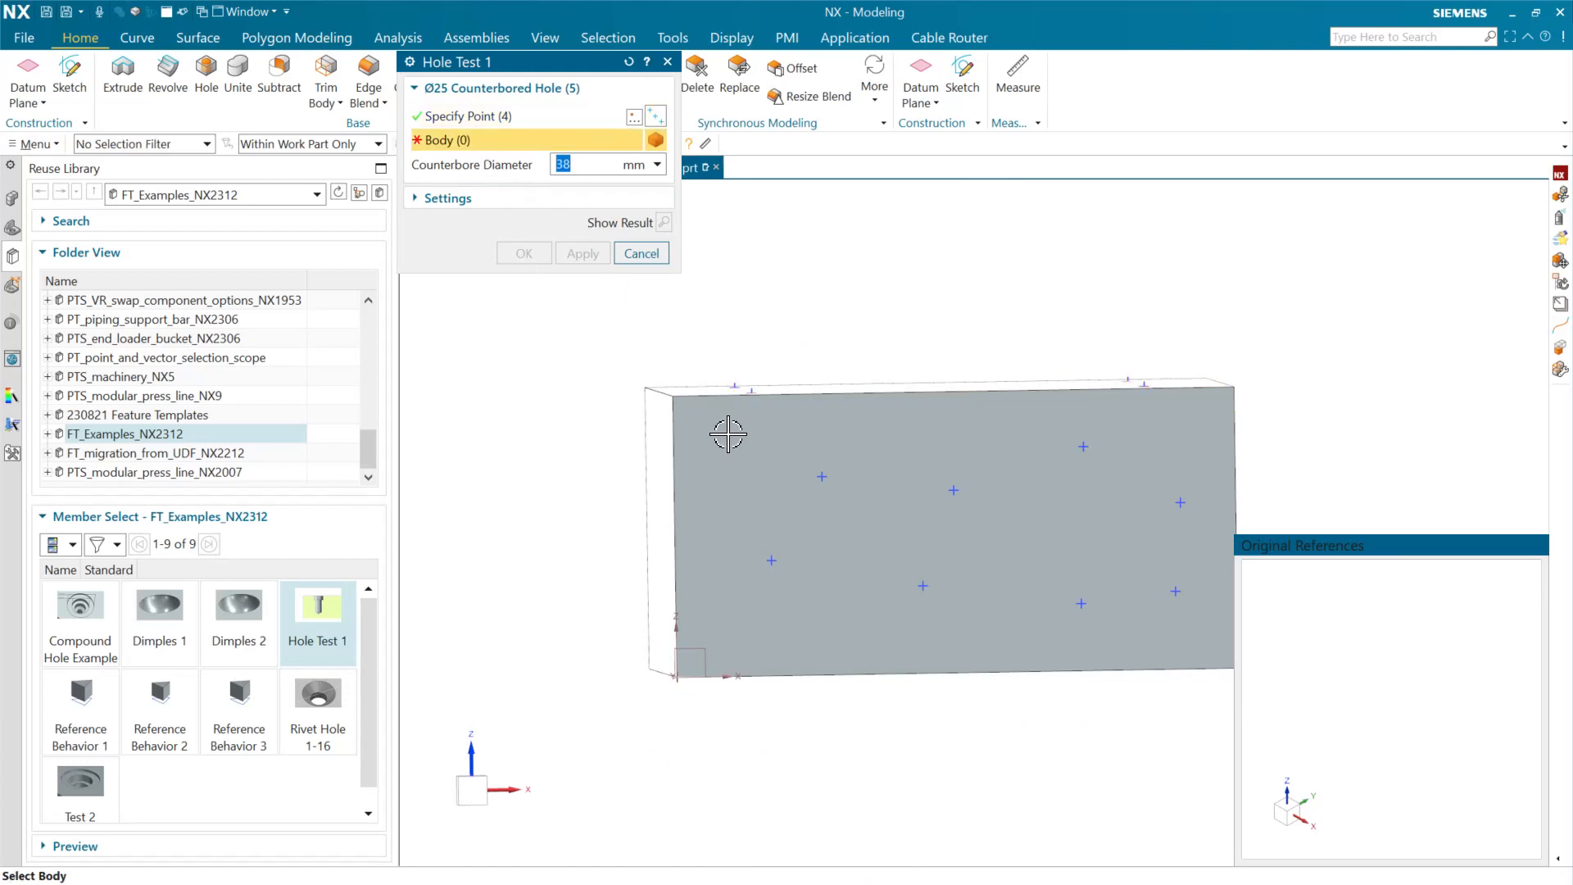
click(691, 448)
middle_click(576, 464)
middle_drag(1376, 418, 1194, 467)
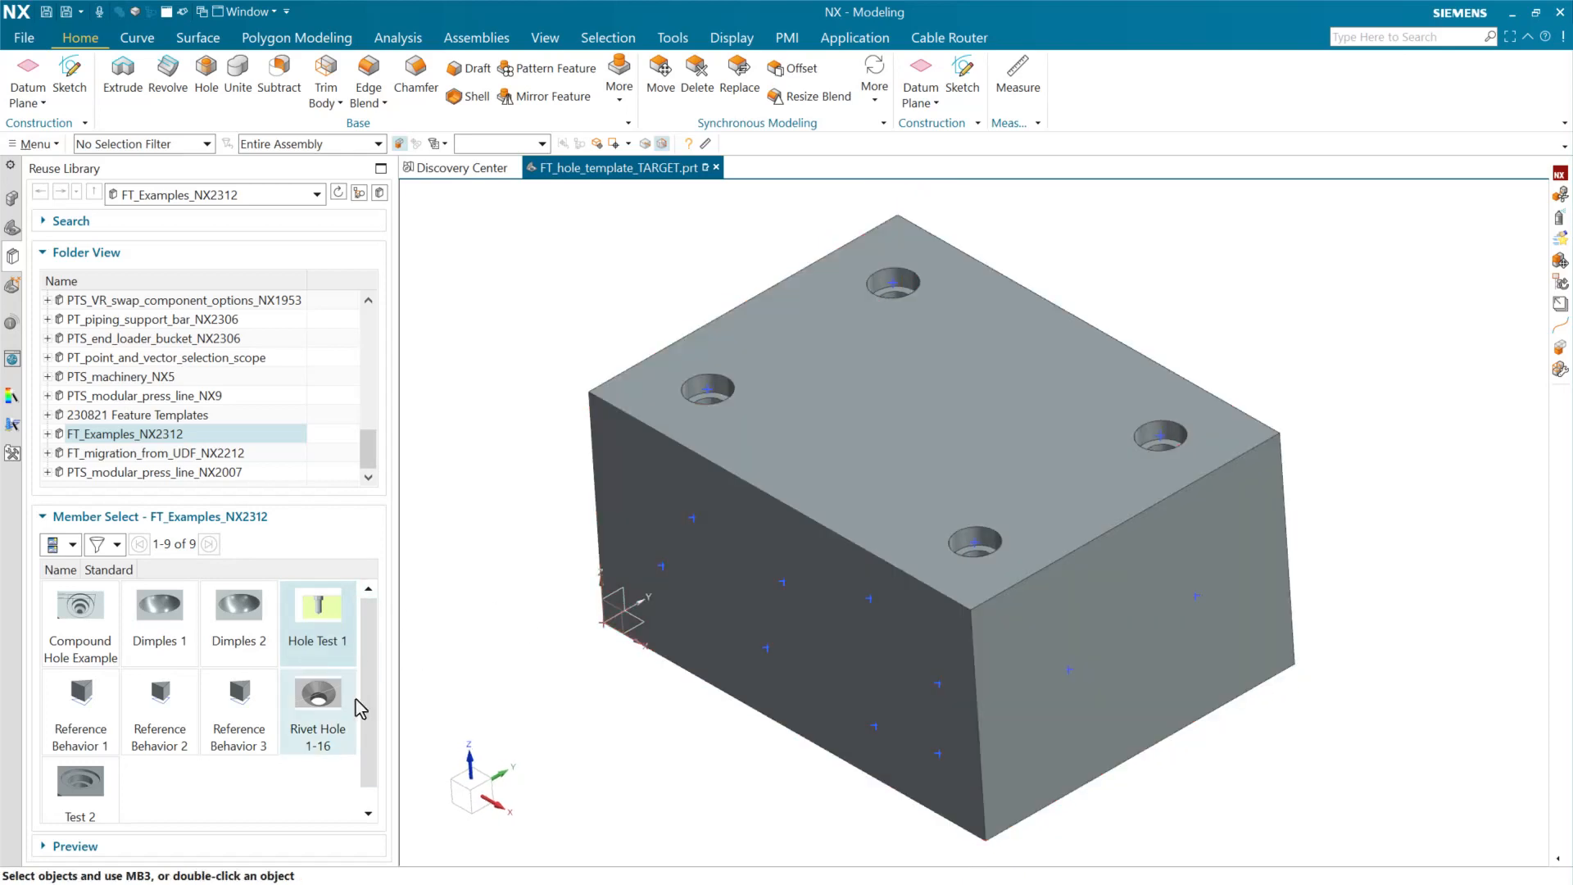
key(ctrl+z)
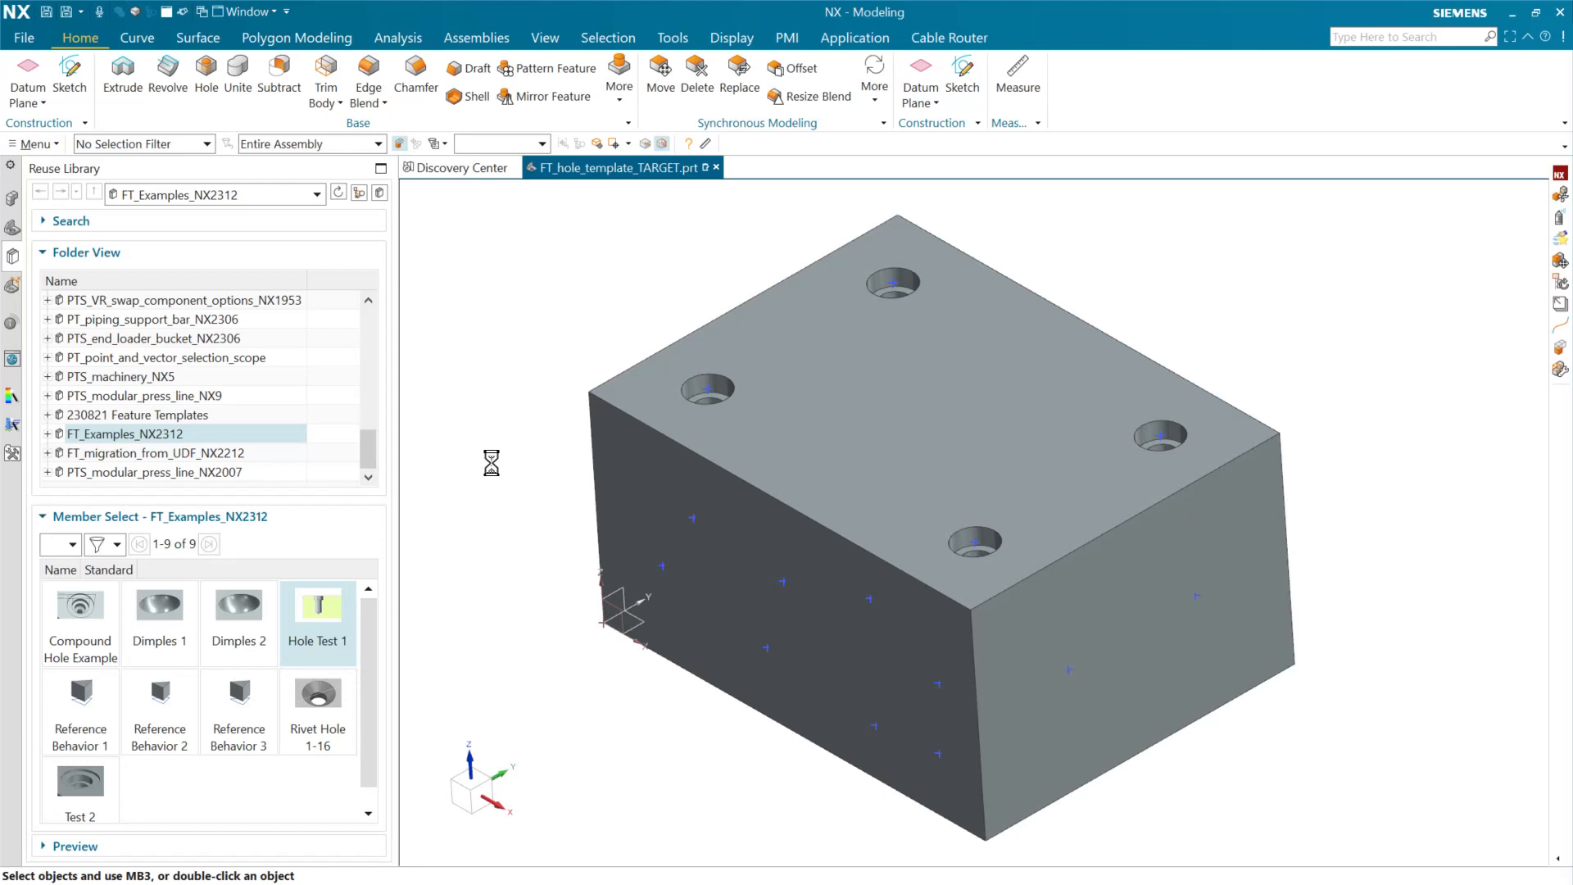
Insert the Hole Test 1 template at all sketch points on the block's top, front and side faces, with the block as body
drag(322, 616, 445, 454)
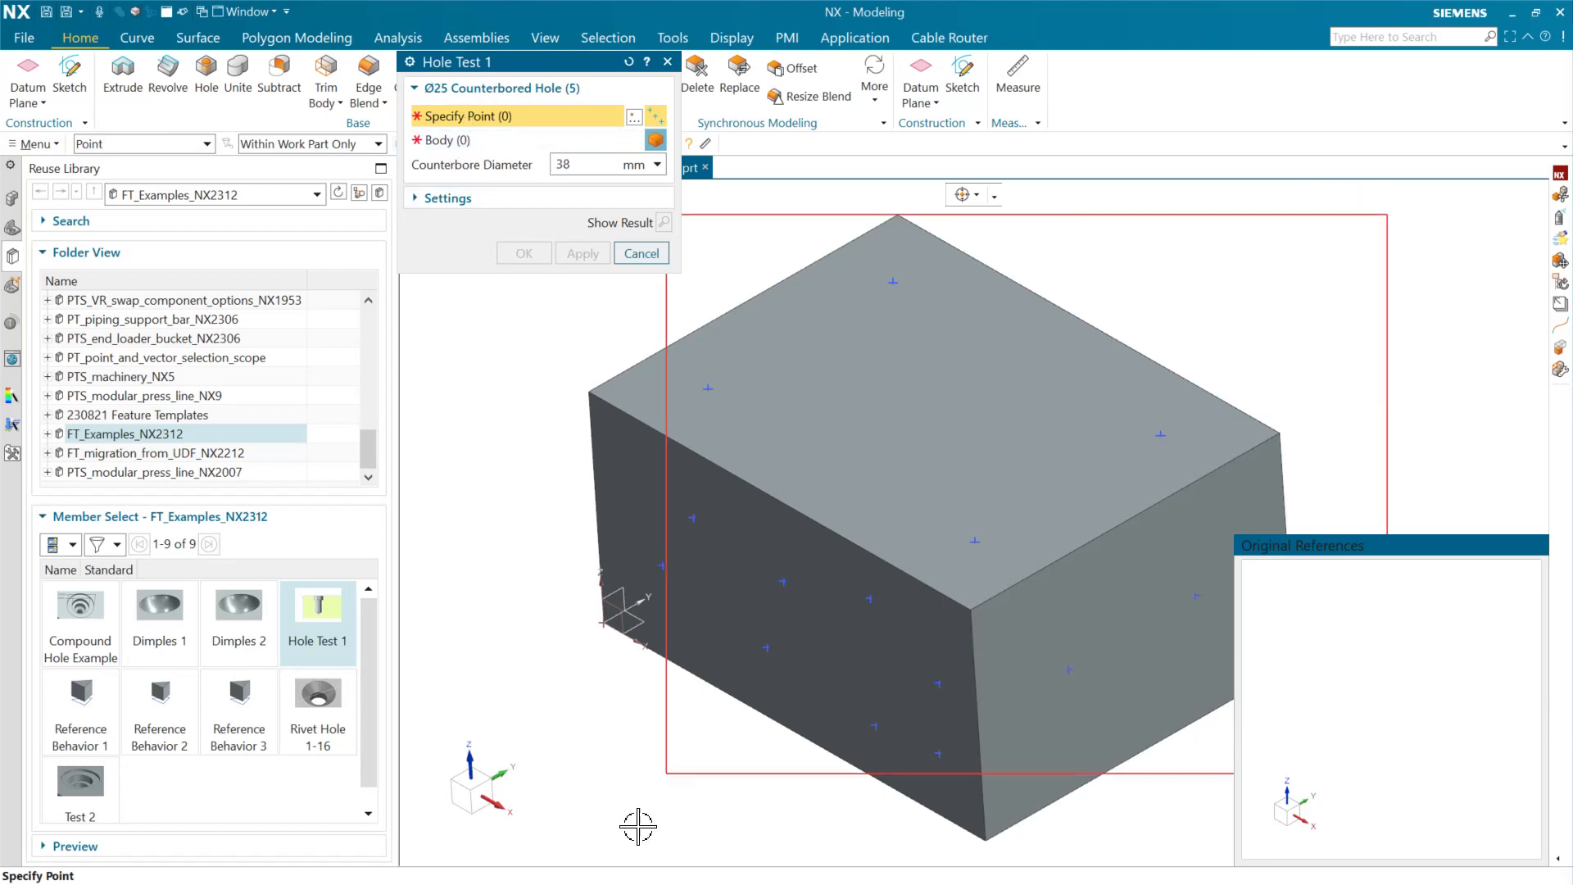
drag(639, 867, 627, 742)
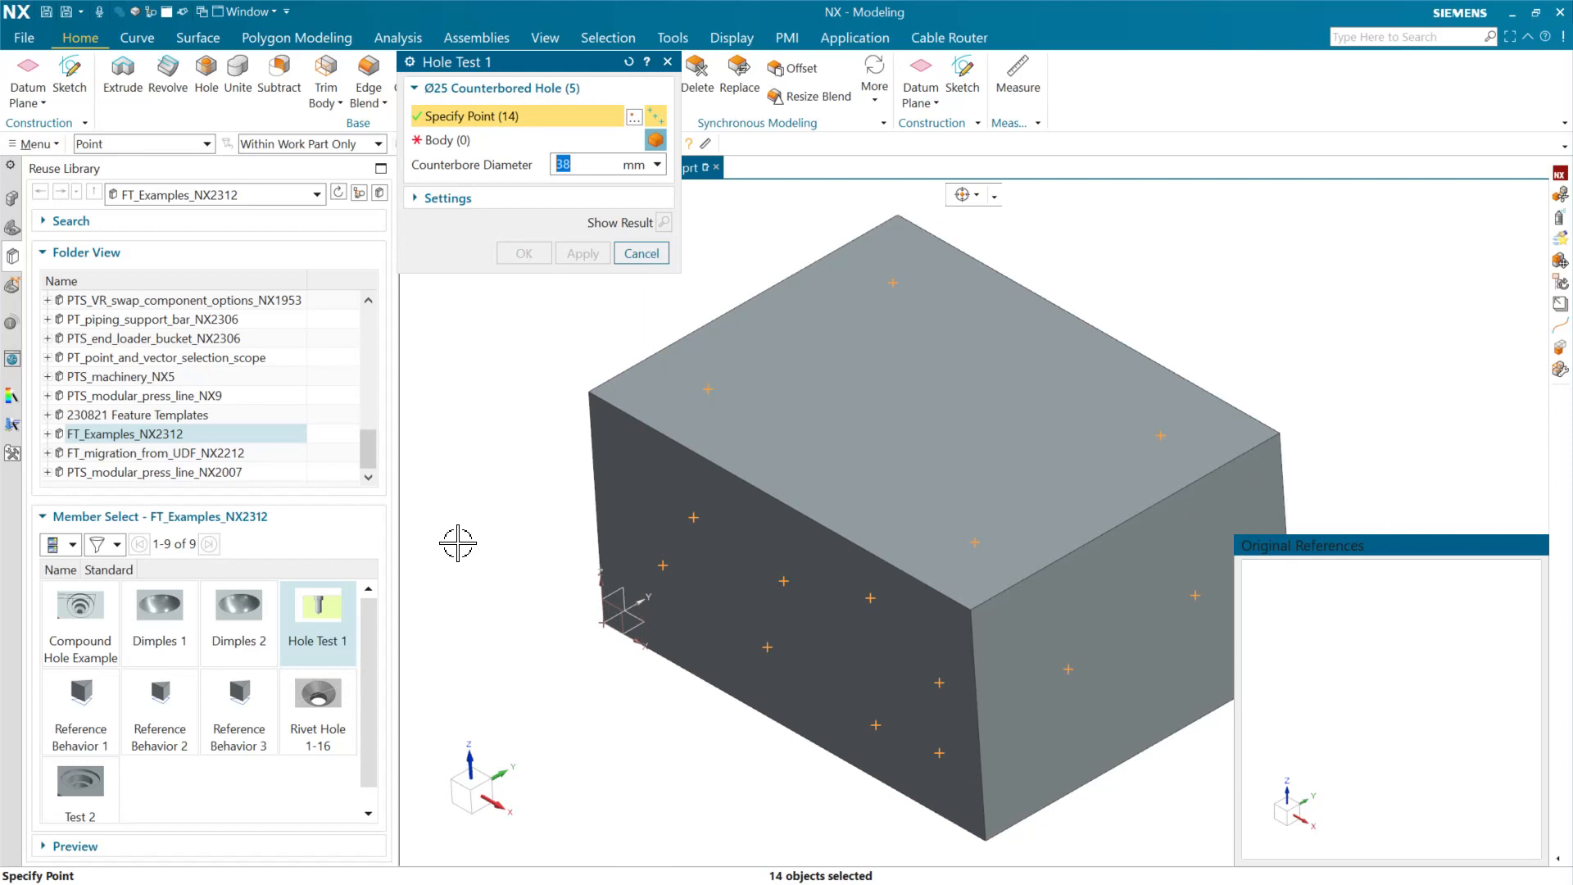
click(466, 143)
click(813, 324)
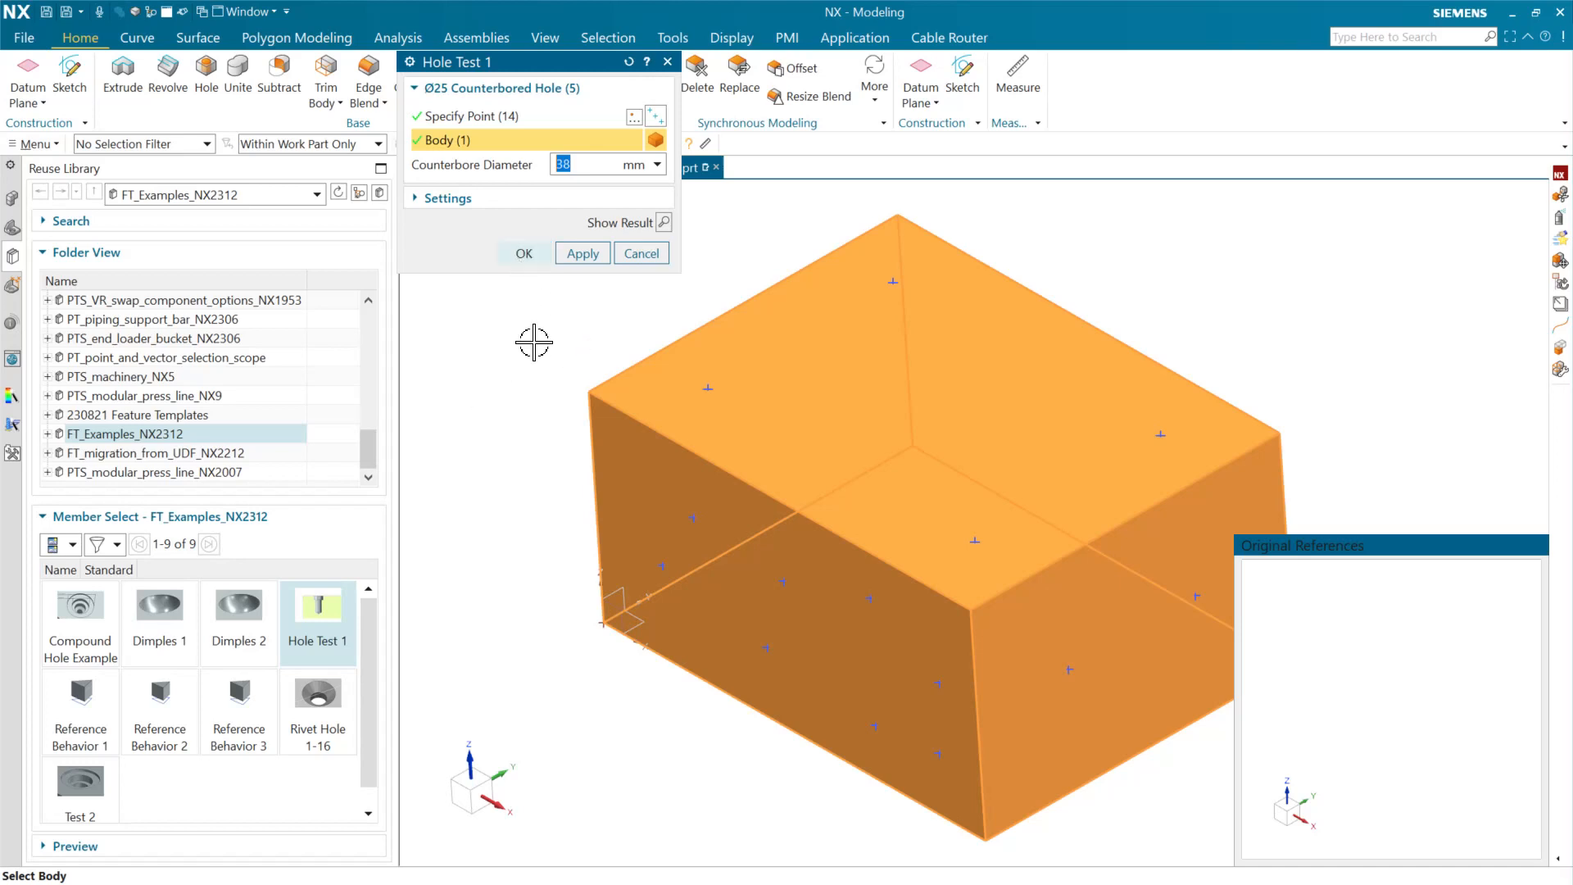
click(518, 254)
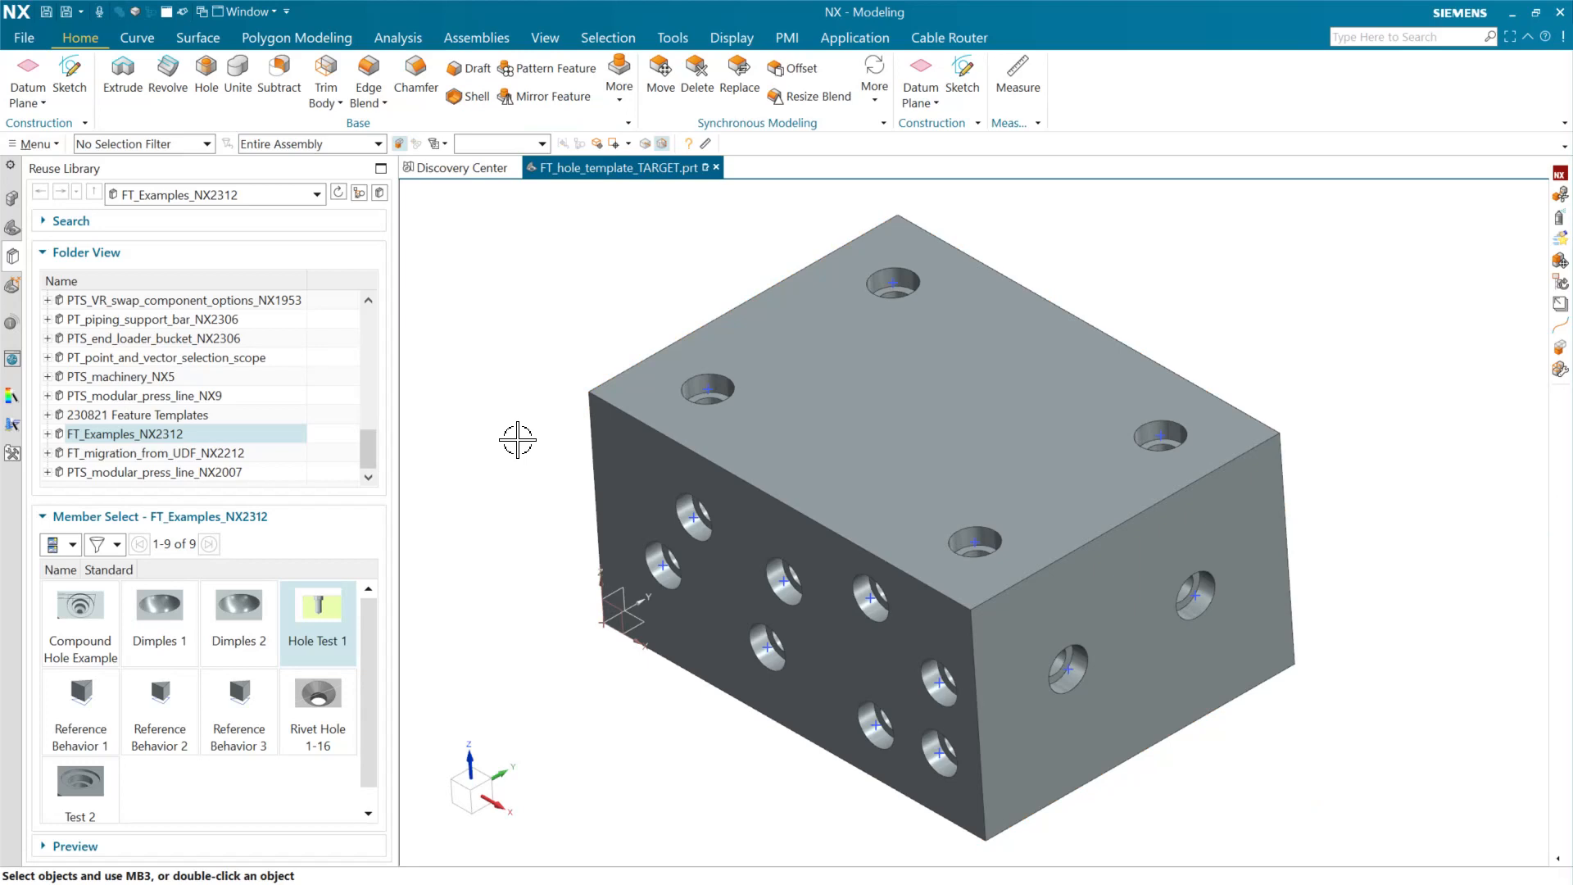
Examine the inserted Hole Test 1 features in the model history by highlighting all of them together and one individually
click(12, 229)
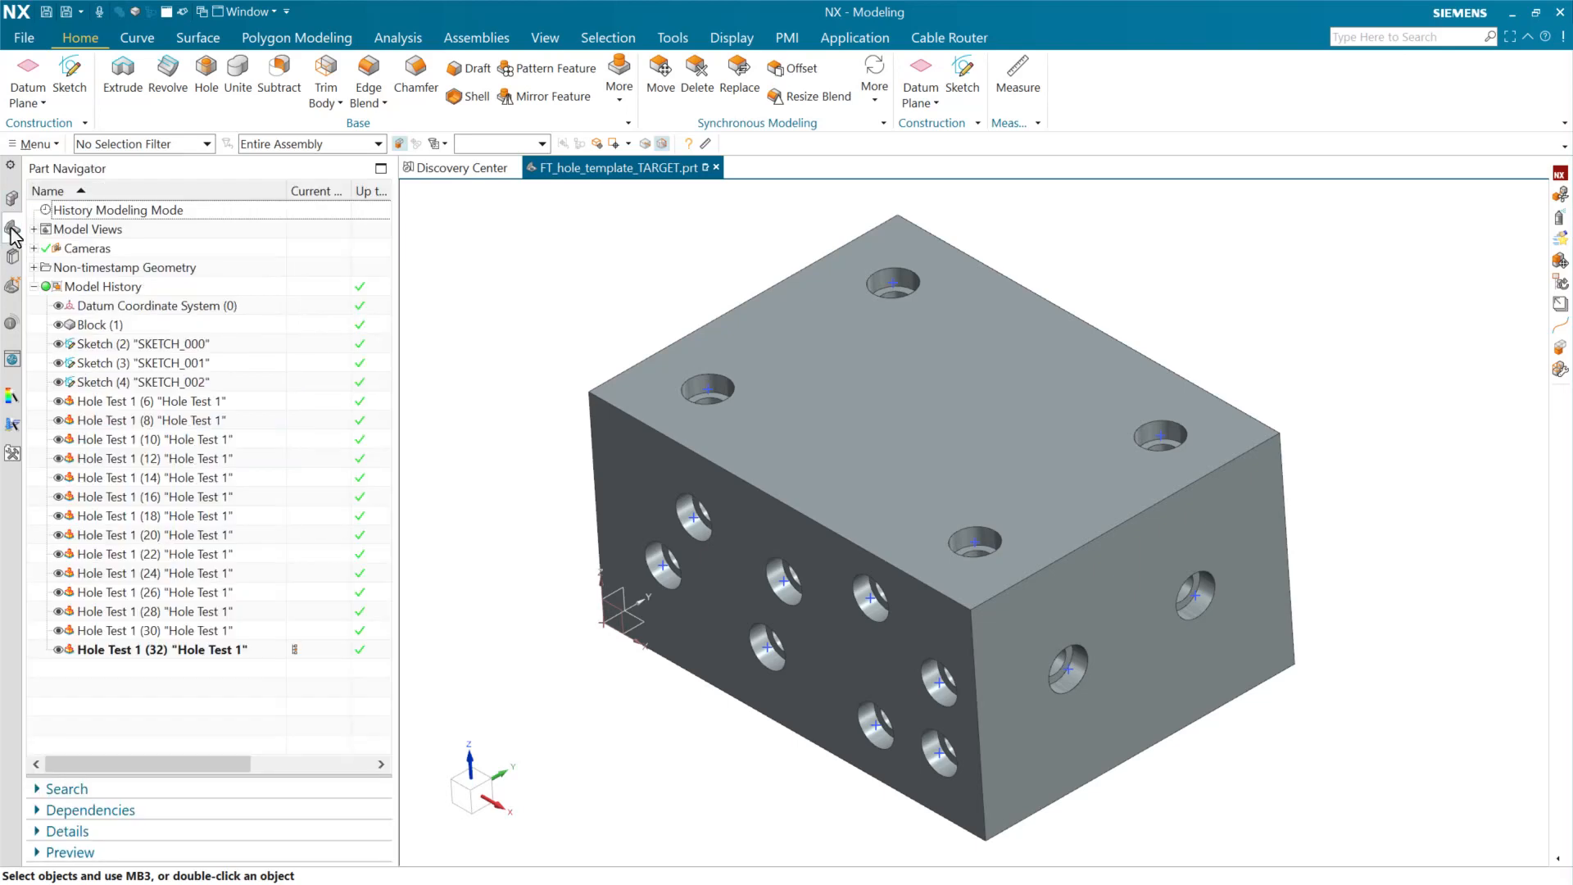
click(181, 401)
shift+click(193, 651)
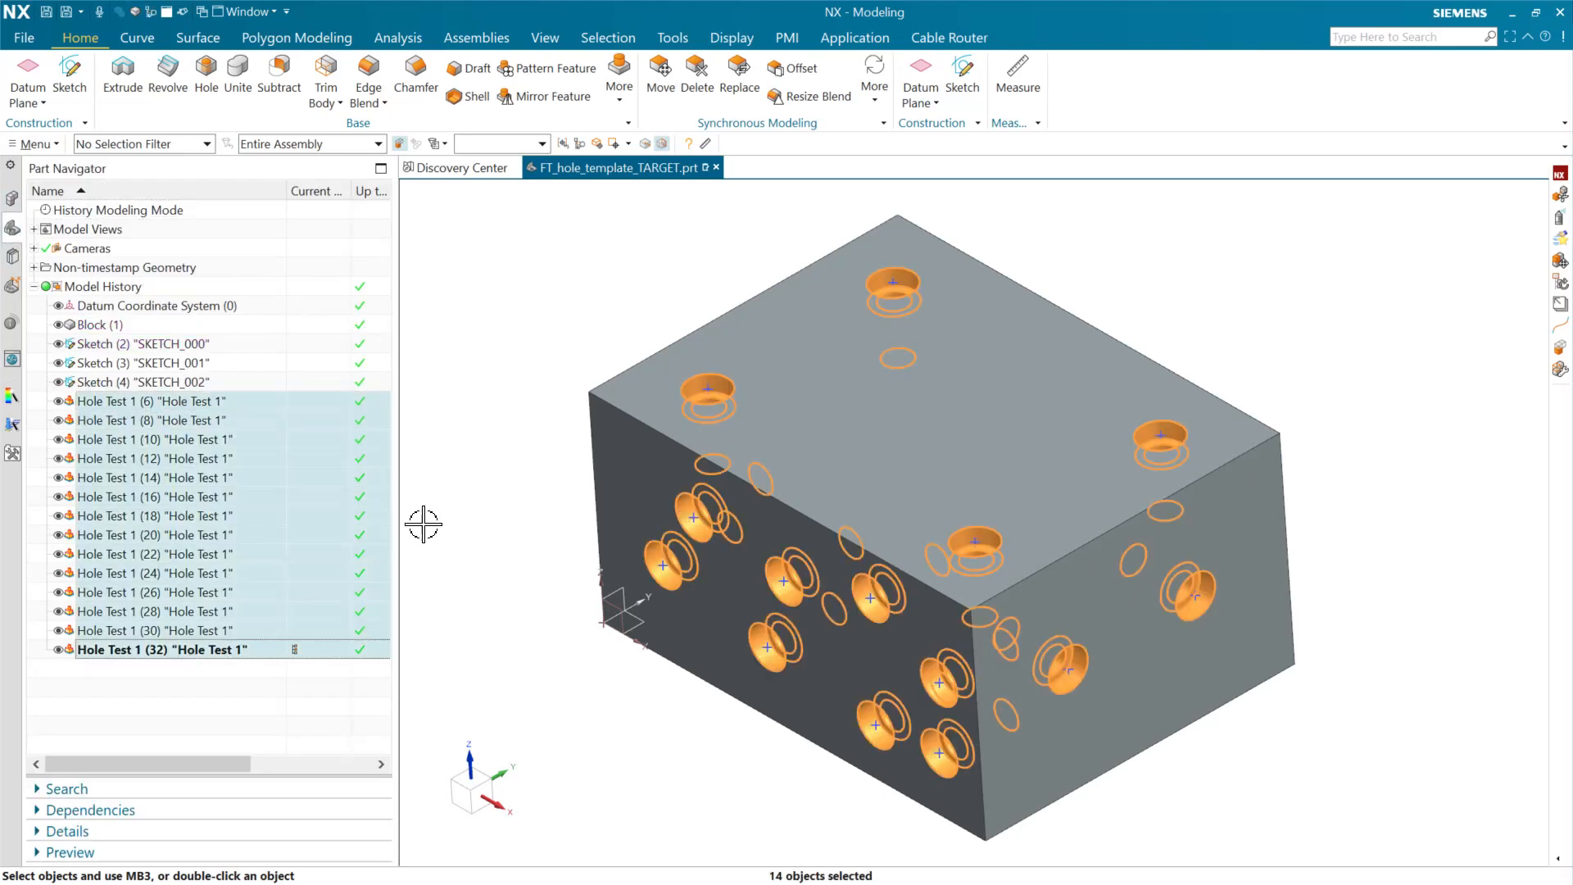
click(492, 377)
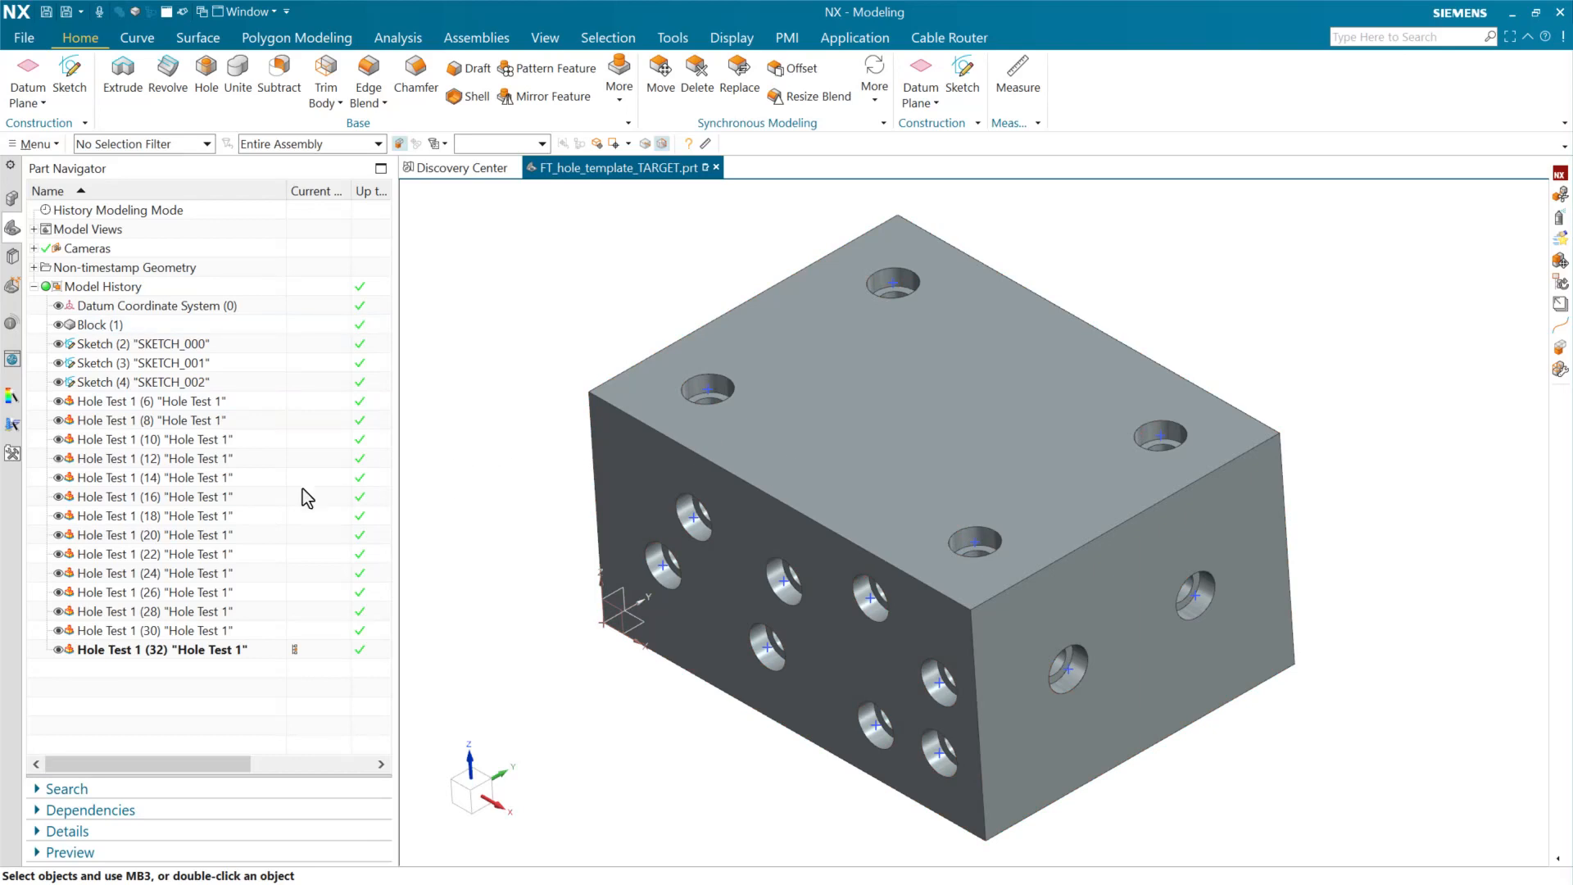
click(259, 502)
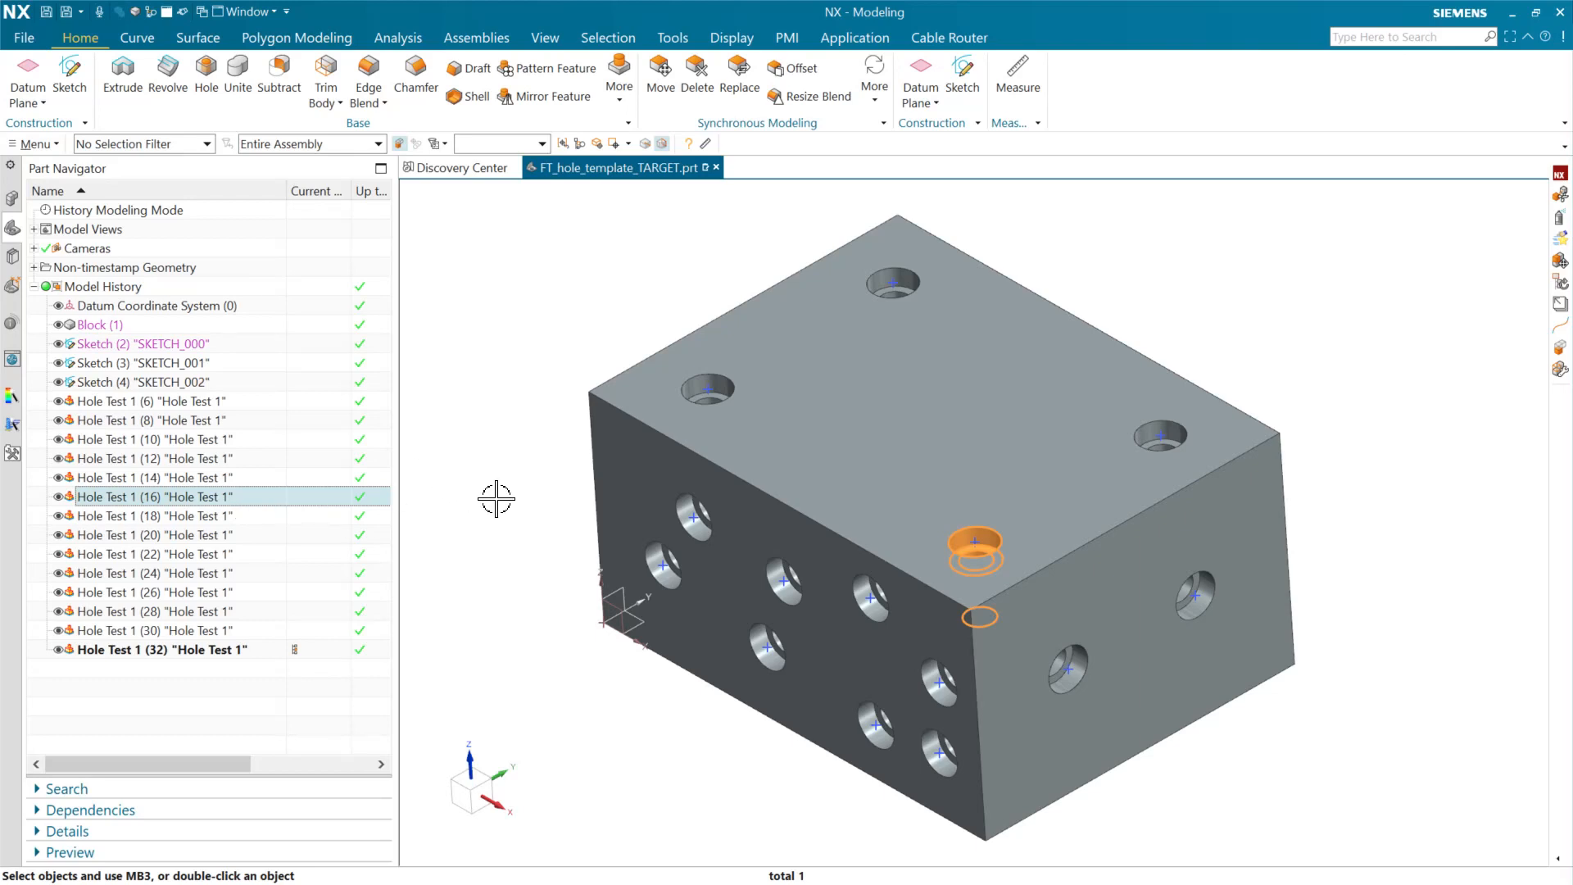
click(486, 542)
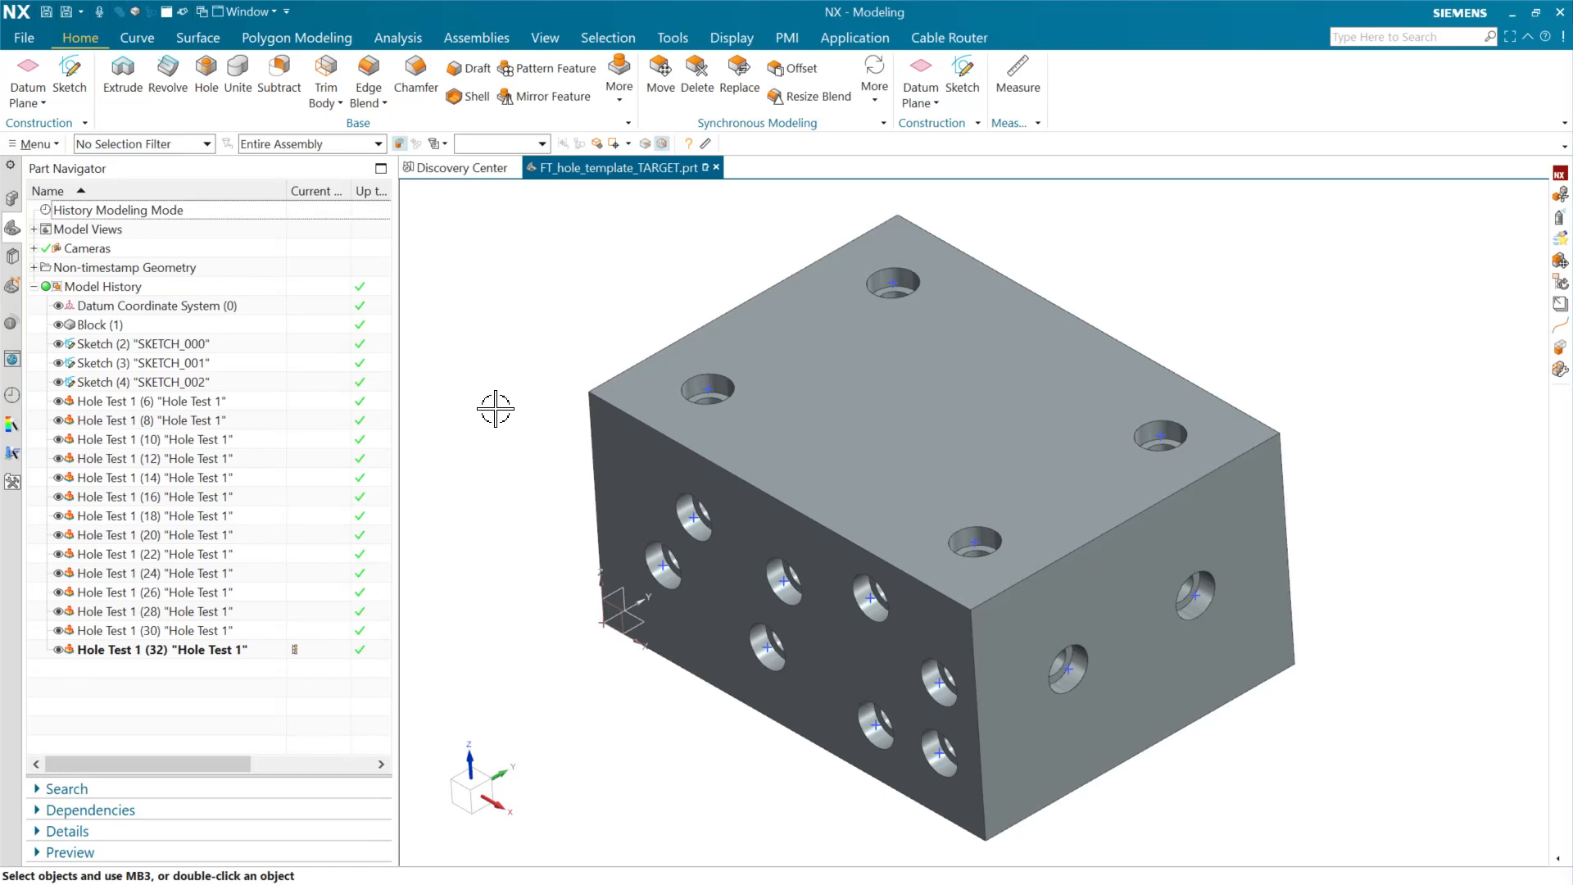
Open the recently used part _flap_assembly.prt at the row of points along the upper skin
click(11, 396)
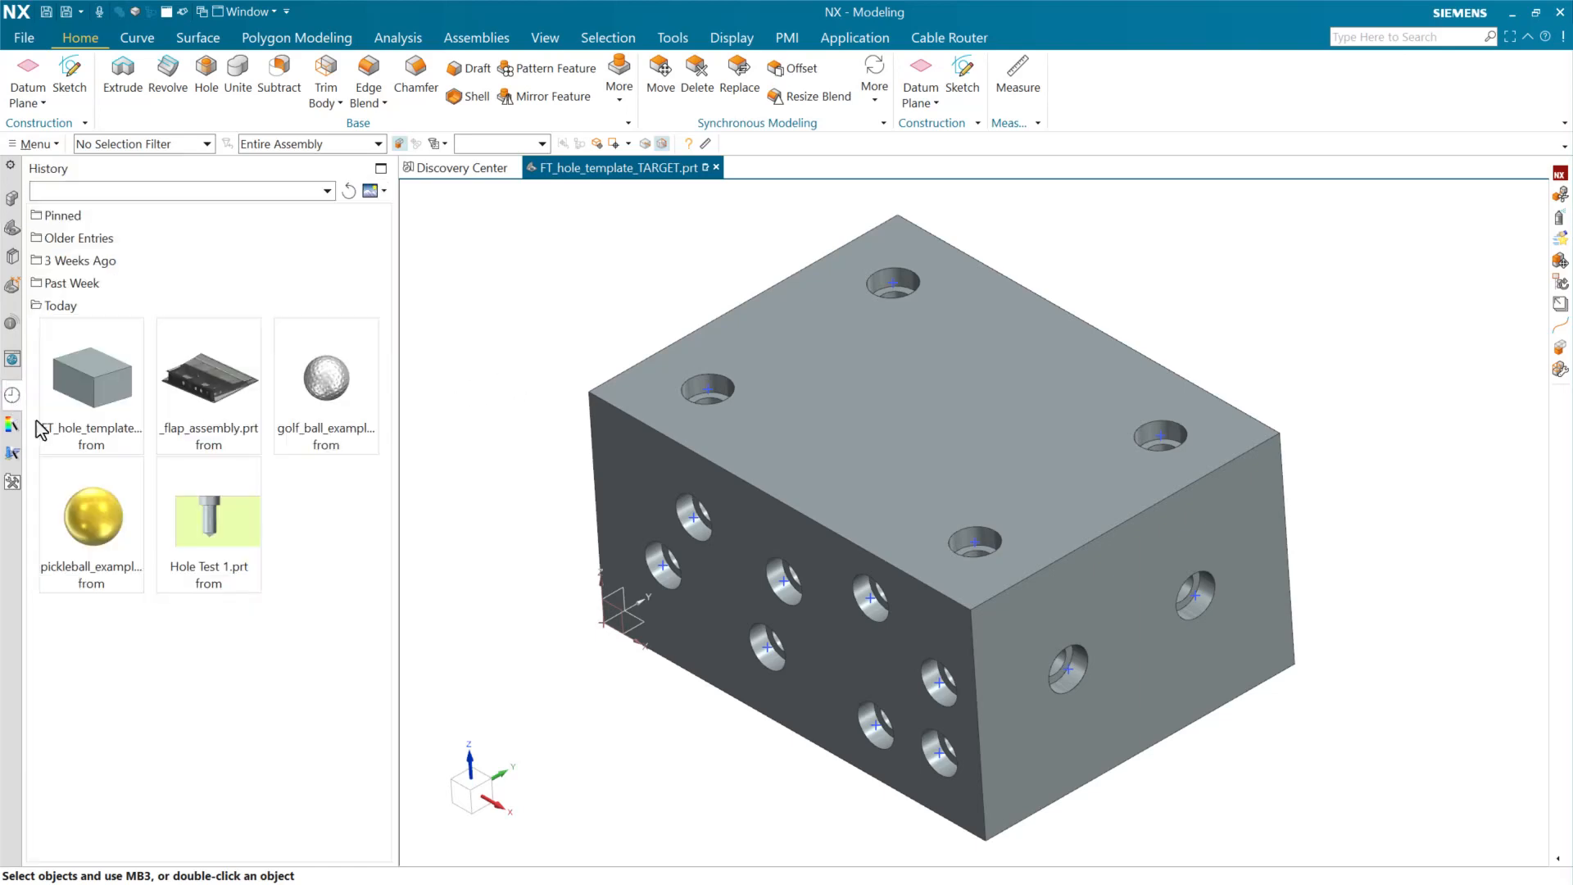
click(209, 381)
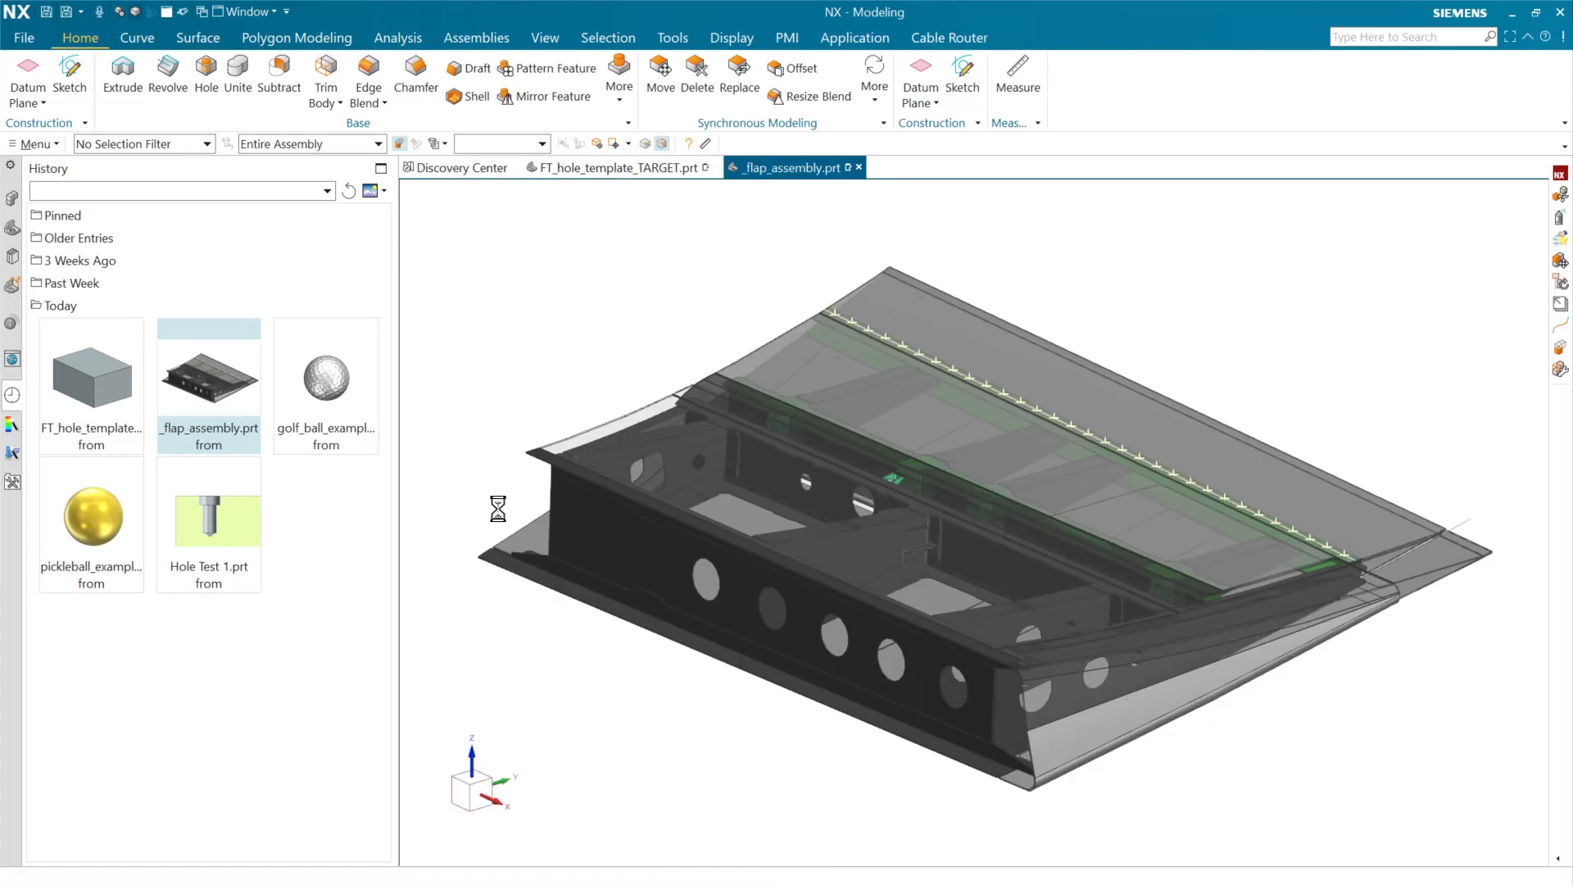
middle_drag(1151, 551, 1019, 336)
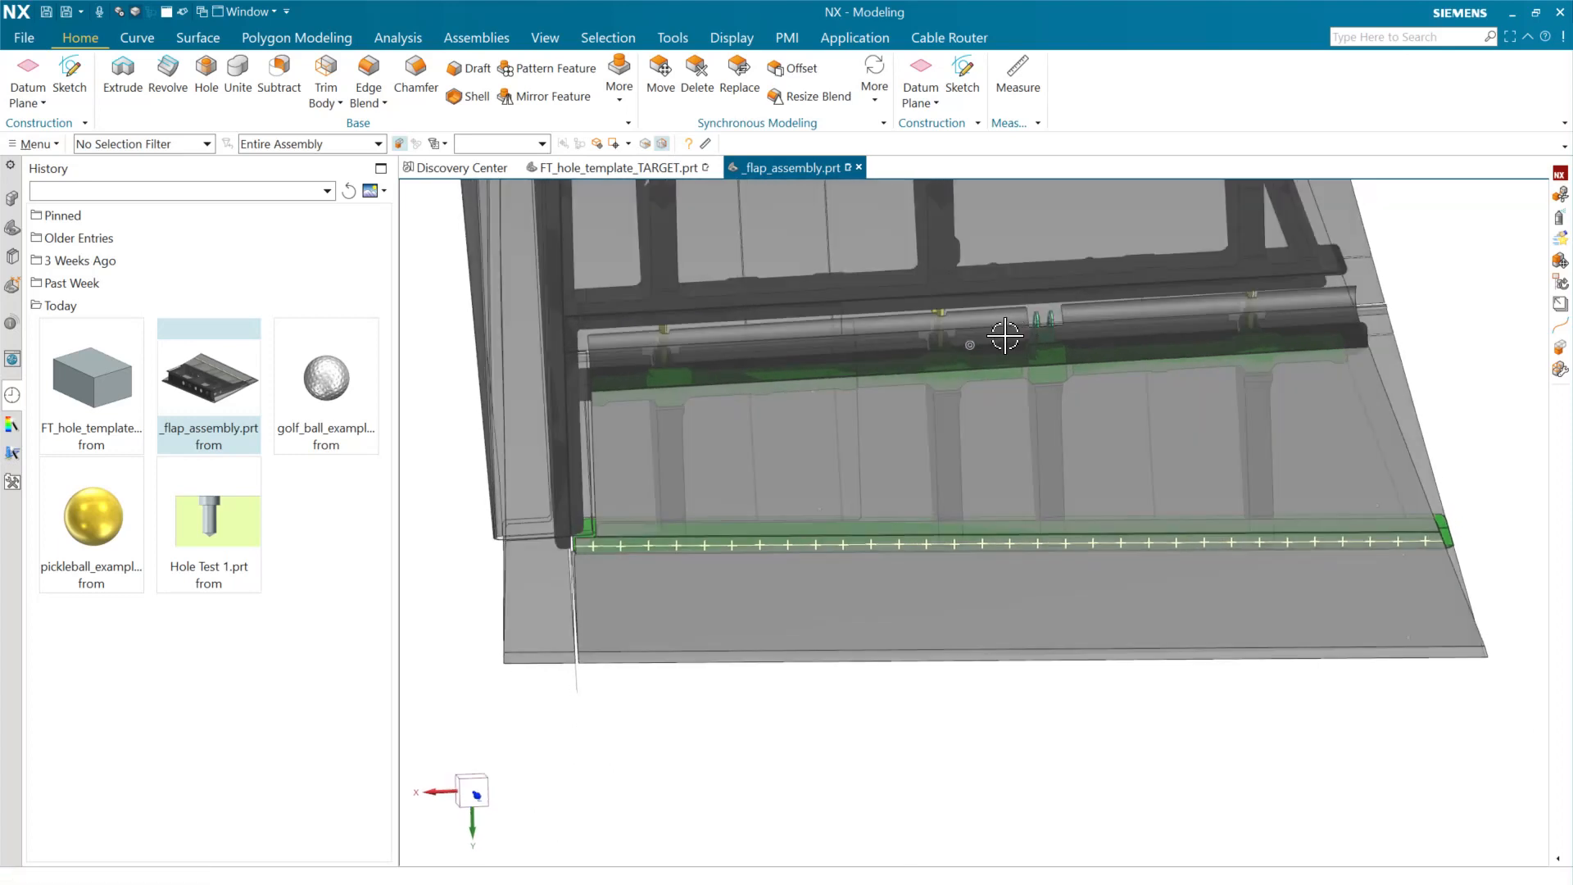
scroll(590, 537, up, 10)
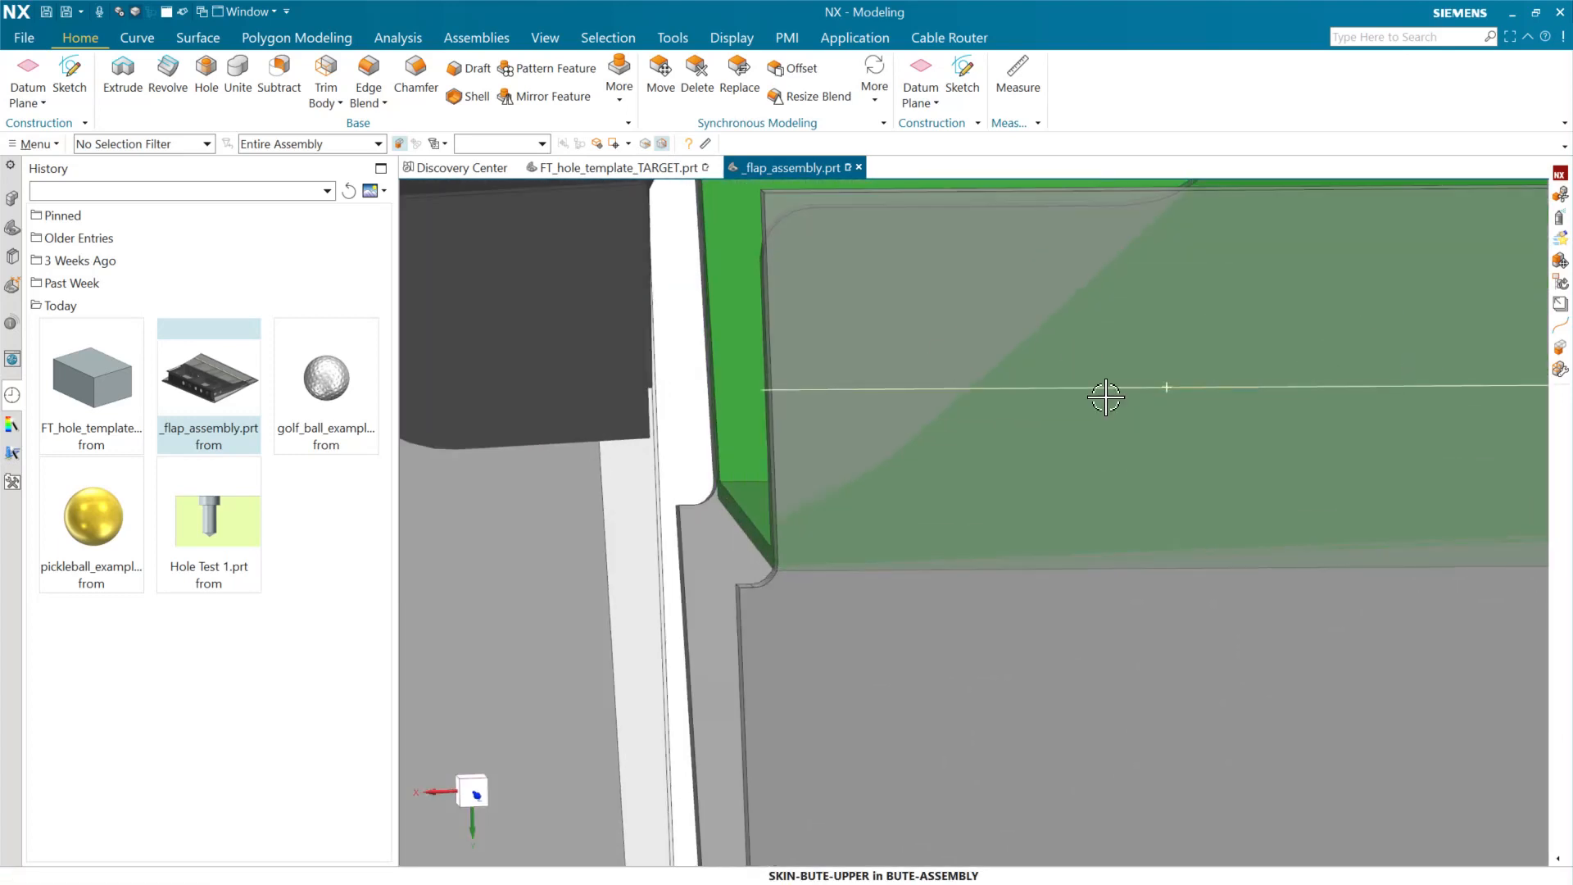
Make the FLAP-ASSEMBLY component the work part within _flap_assembly
scroll(1151, 404, down, 3)
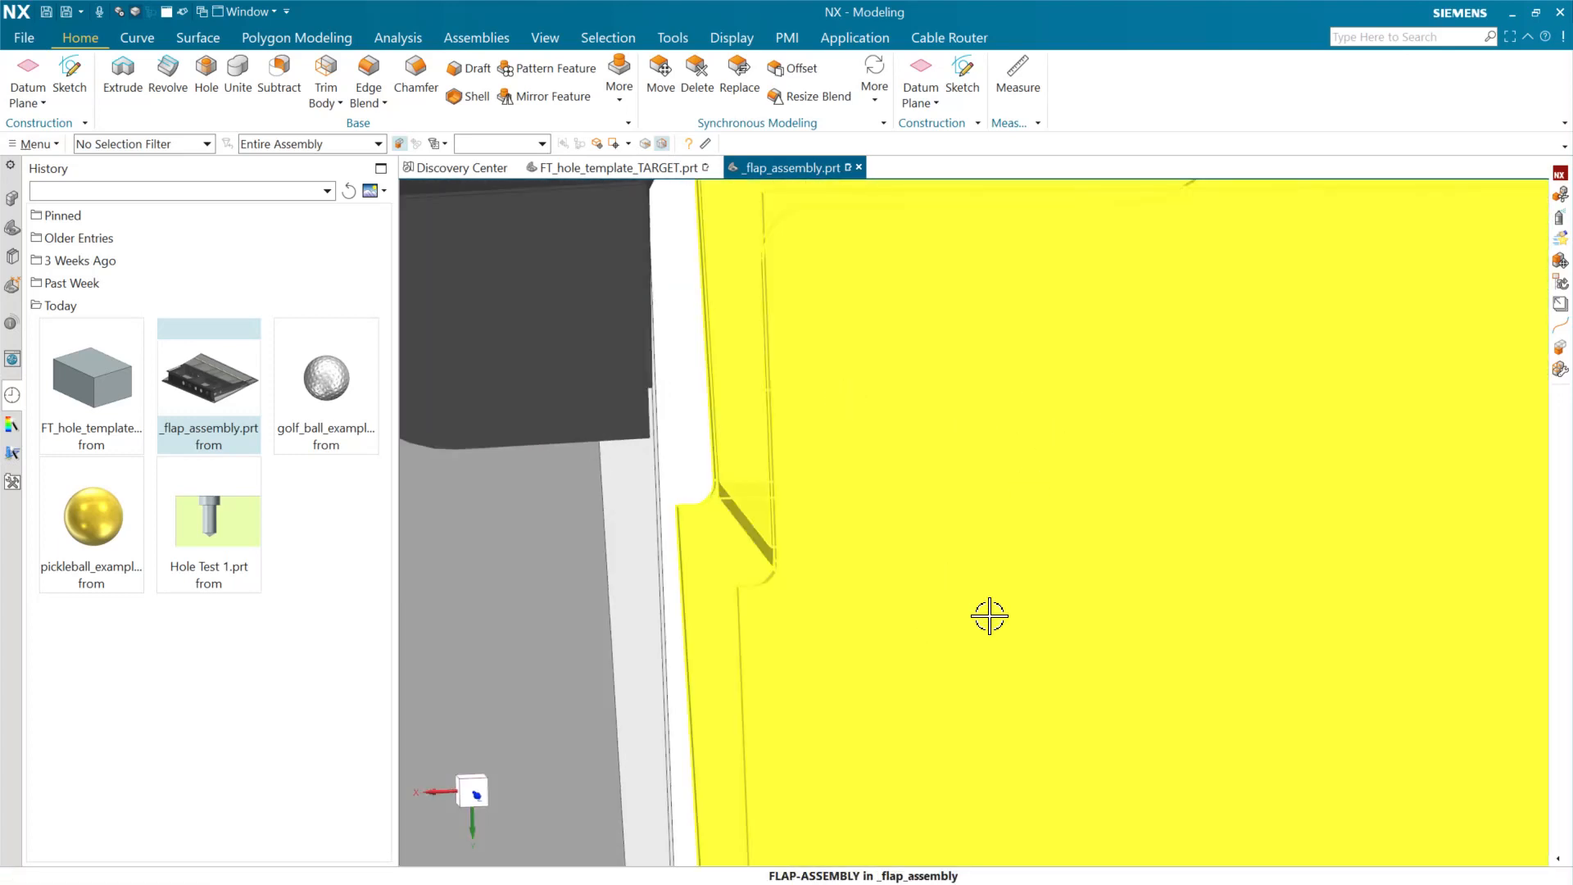
scroll(1050, 566, down, 3)
scroll(983, 606, down, 10)
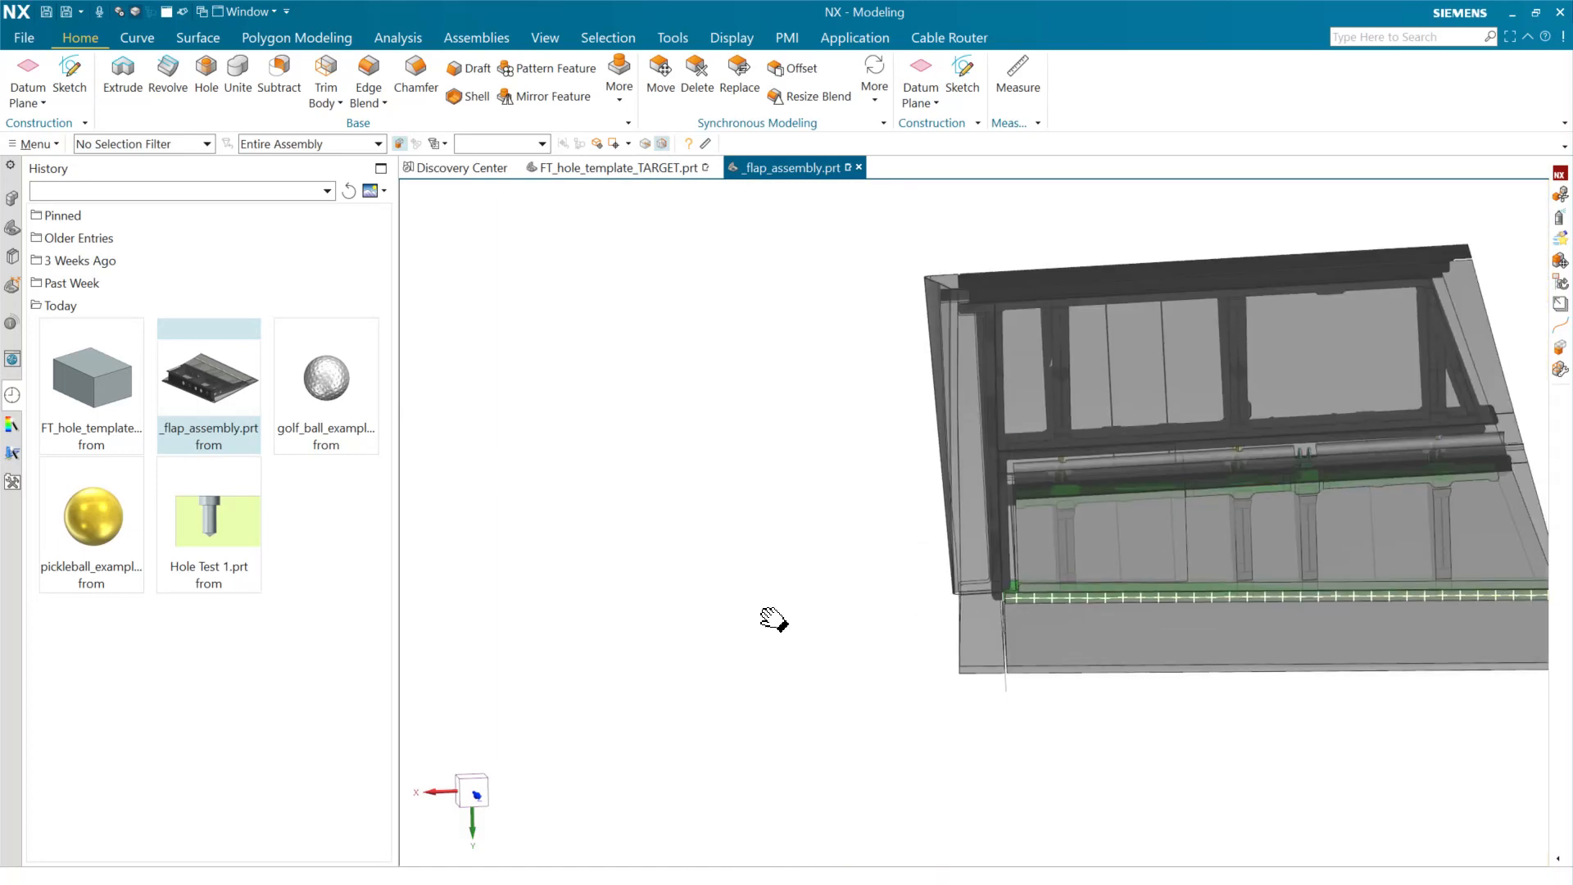
shift+middle_drag(833, 614, 565, 555)
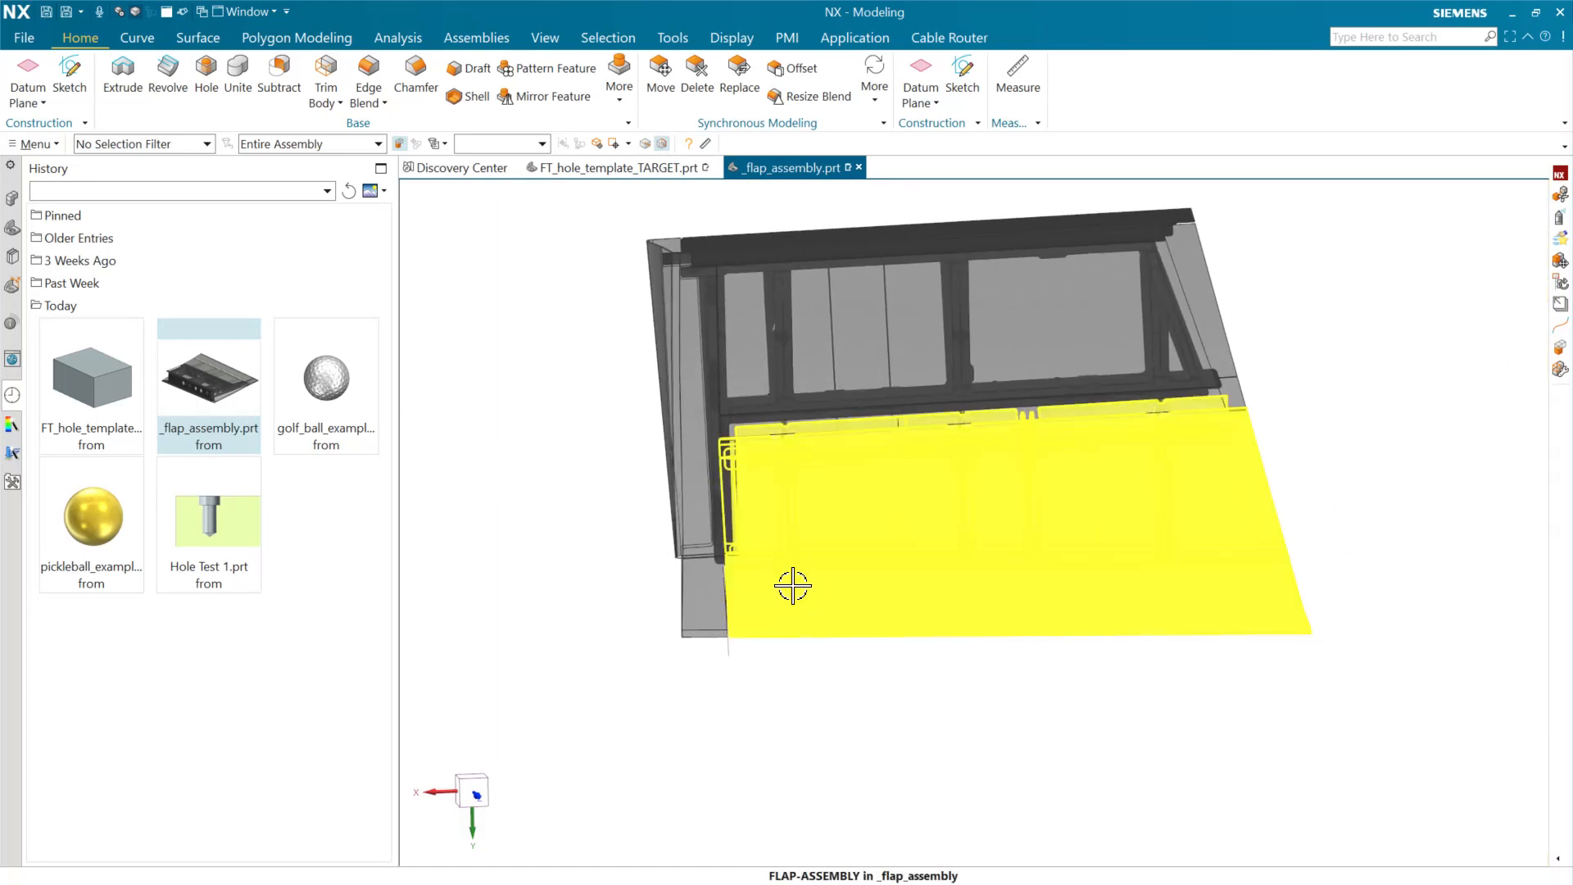
double_click(793, 590)
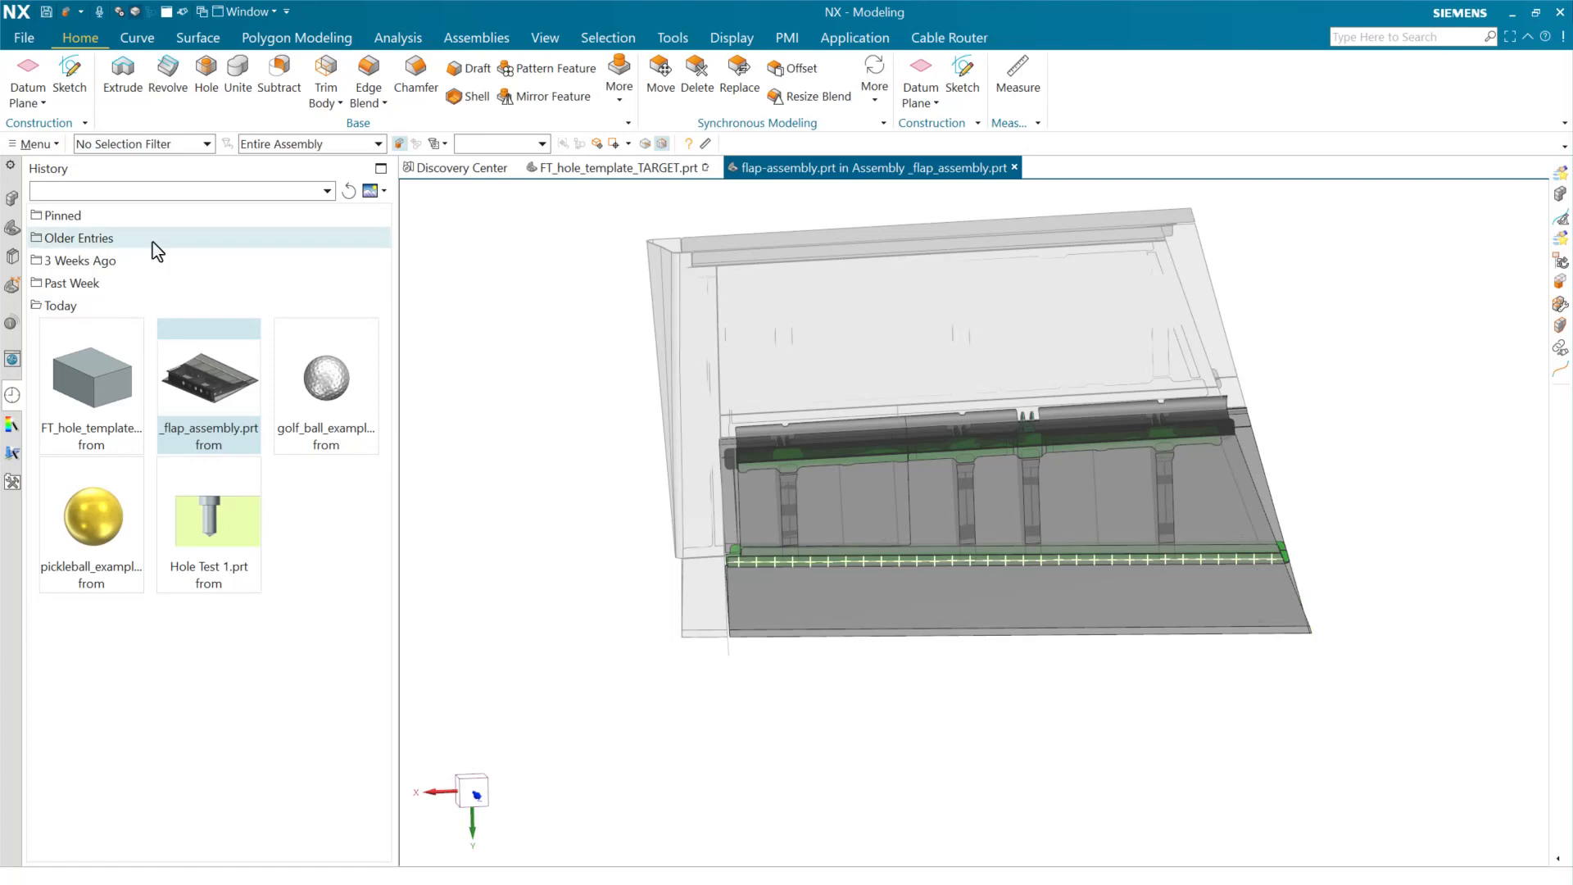
Insert the Rivet Hole 1-16 template at all 31 points along the upper skin, with the top flap panel as target body
click(11, 255)
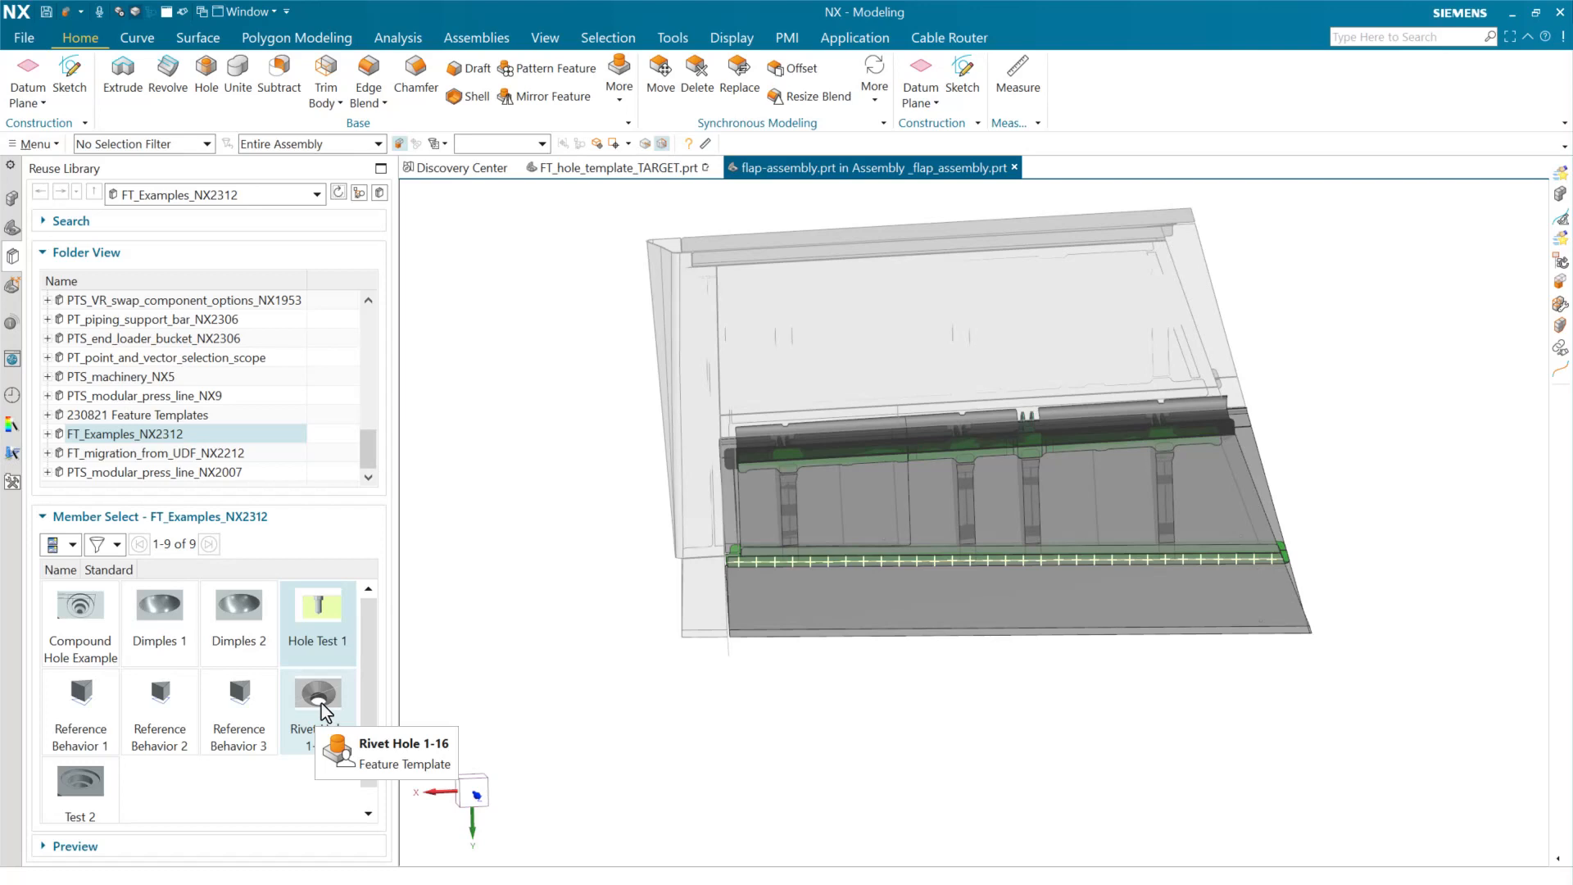
drag(318, 706, 491, 586)
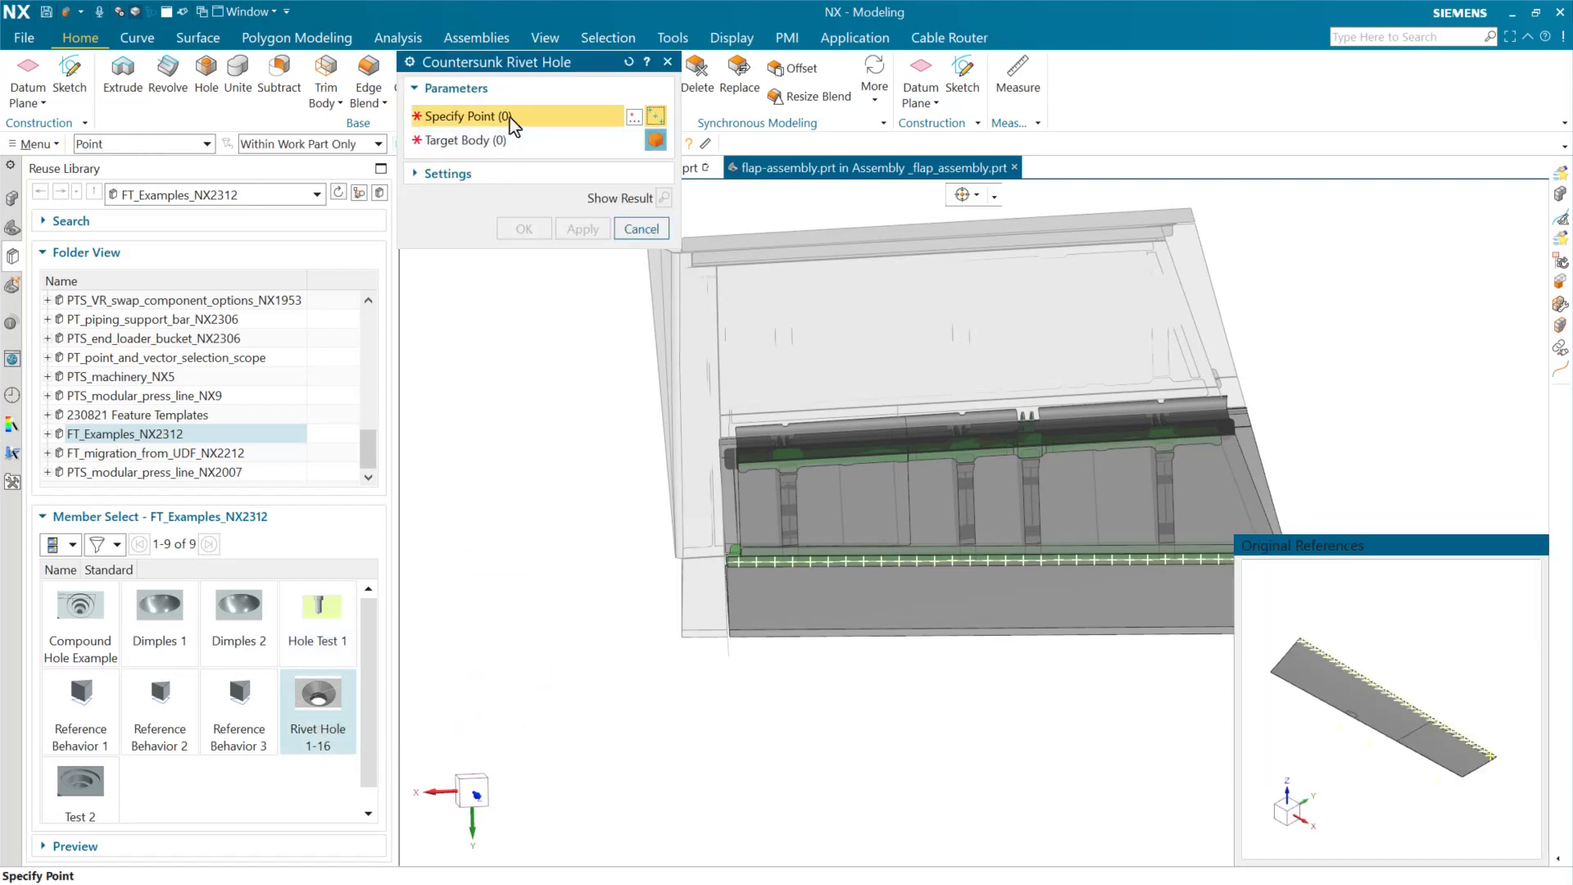
drag(646, 516, 1443, 584)
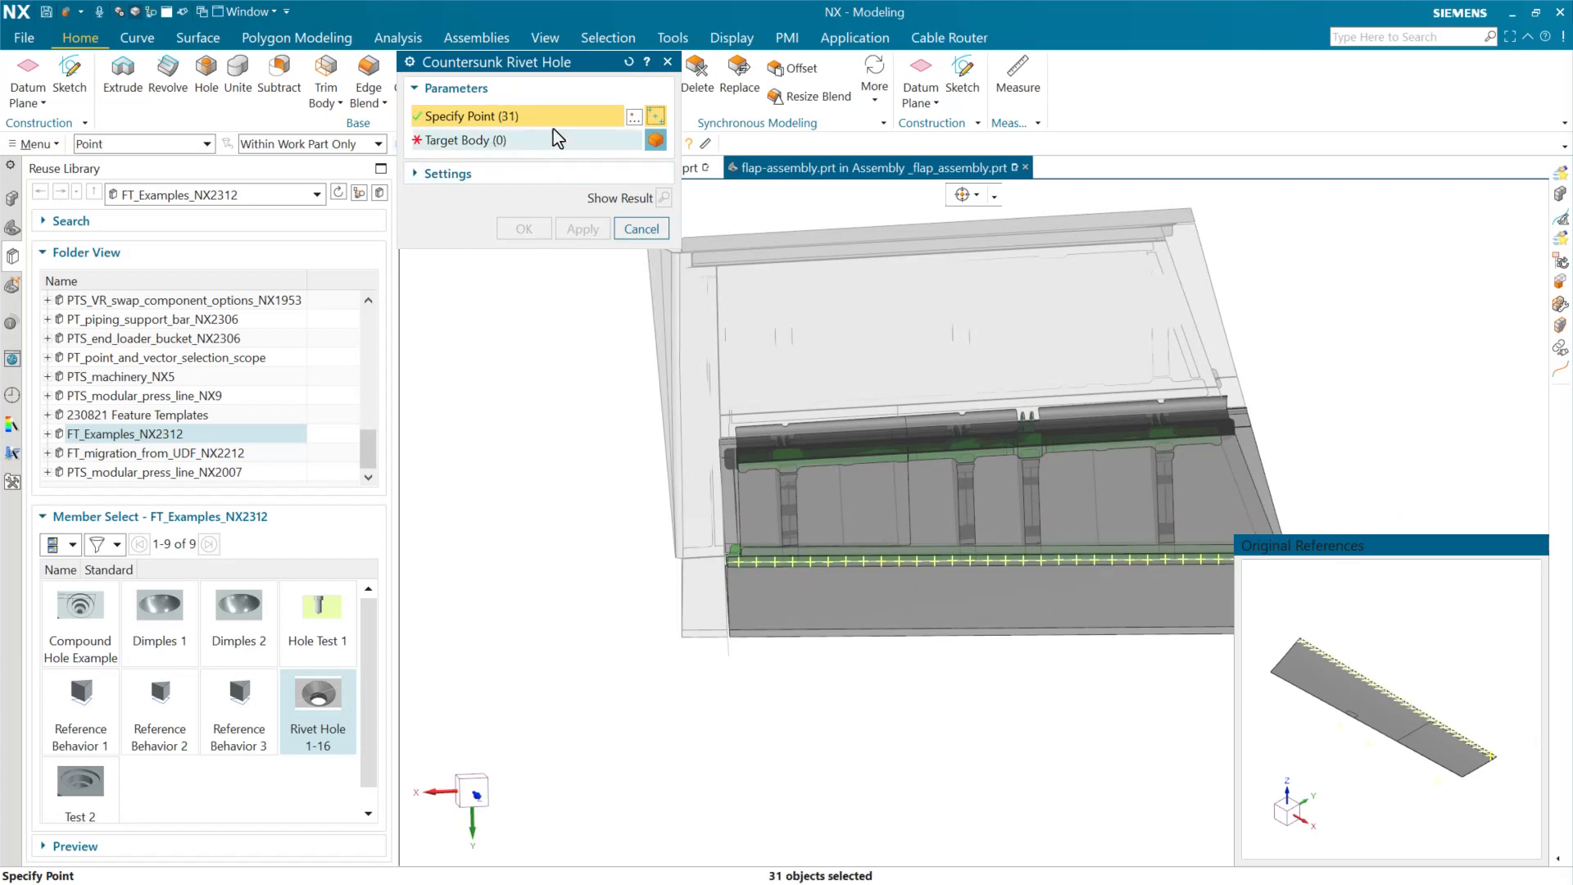
click(495, 148)
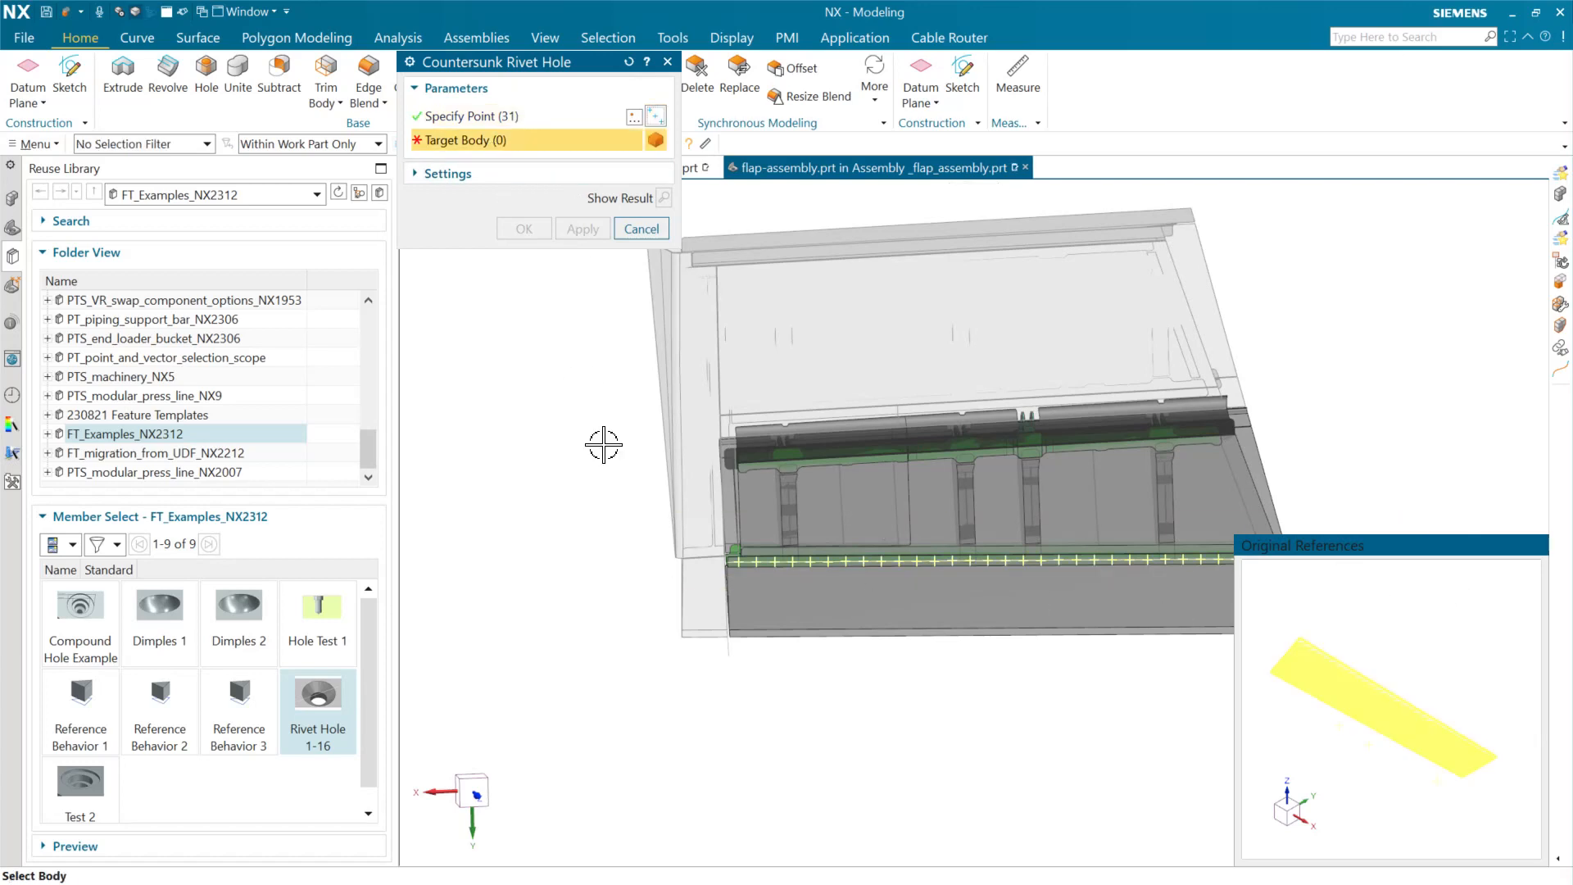
click(763, 583)
middle_drag(498, 639, 583, 630)
scroll(892, 590, up, 6)
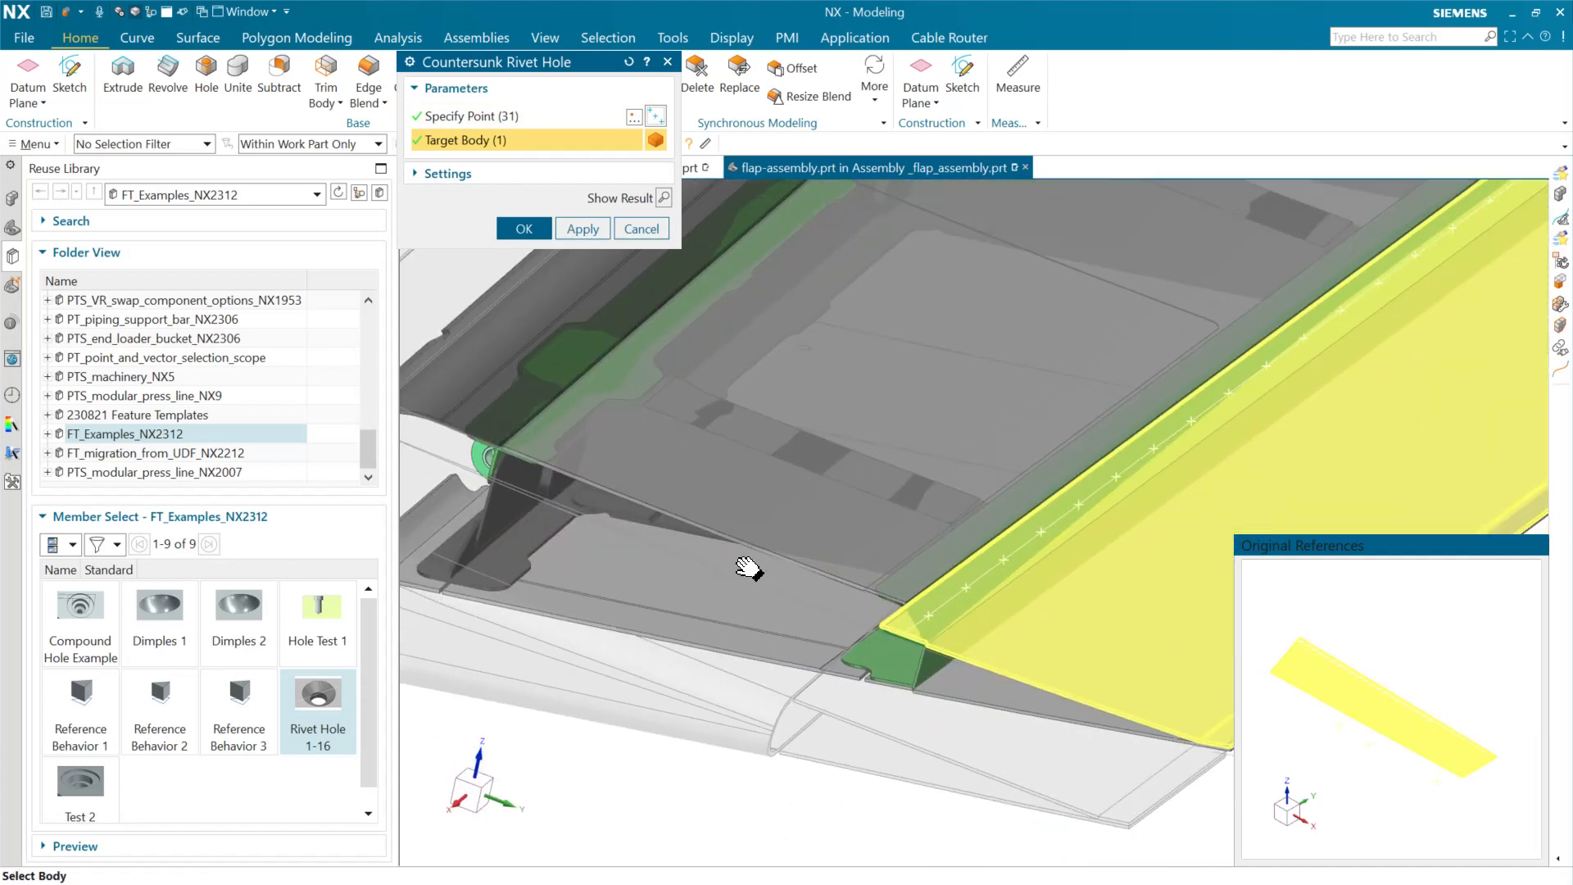
click(521, 231)
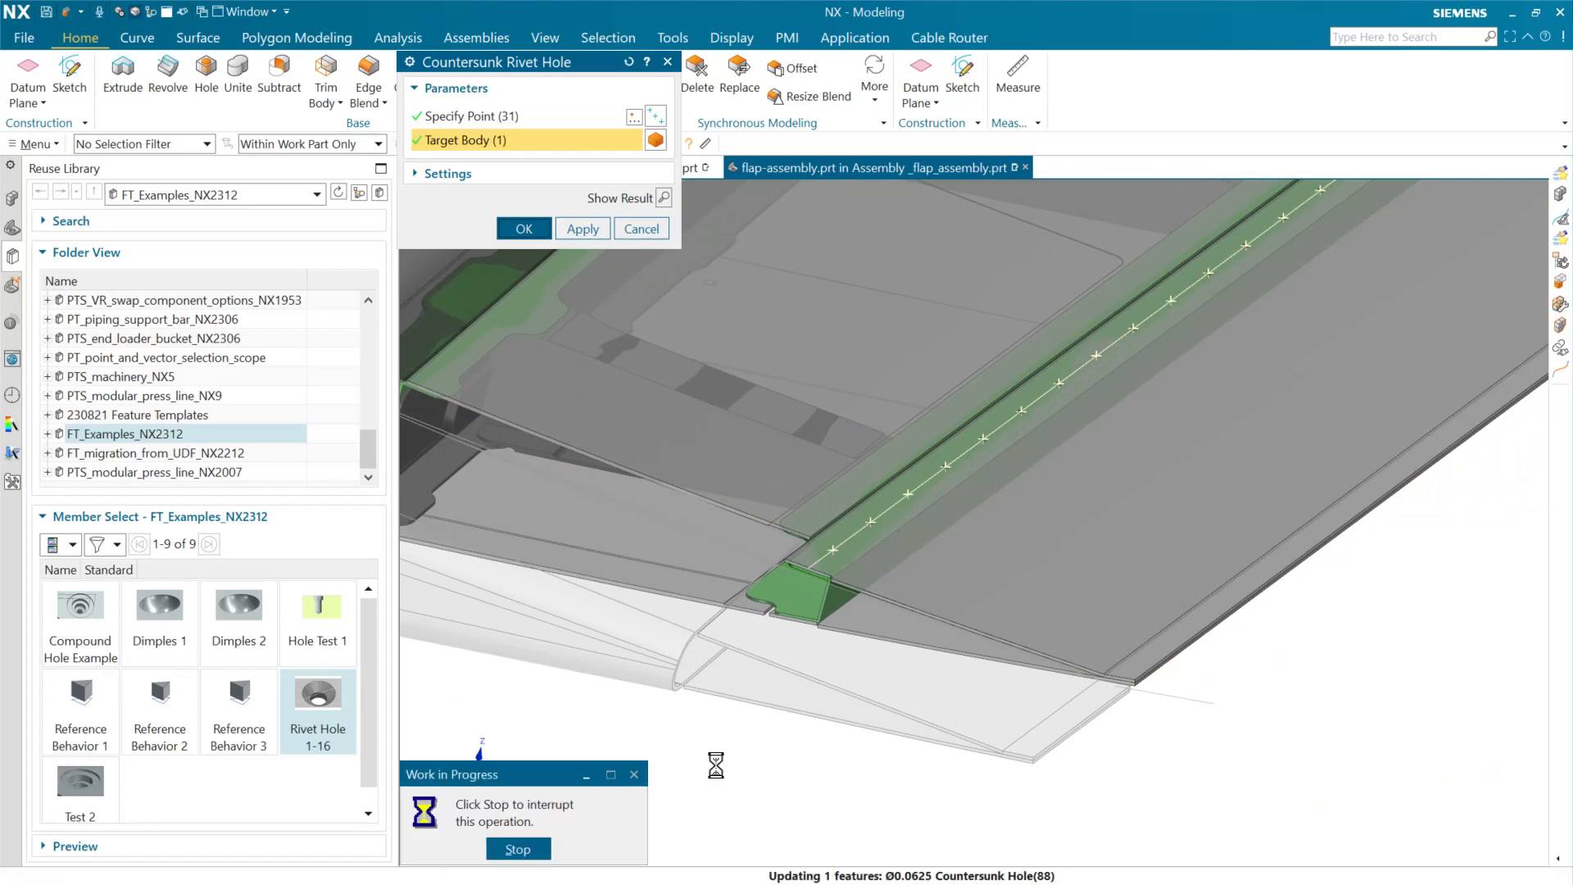
Examine the row of countersunk rivet holes along the top flap panel from close up and across the whole flap
scroll(1181, 700, up, 3)
scroll(1180, 700, down, 6)
scroll(1082, 644, up, 3)
scroll(1082, 644, up, 5)
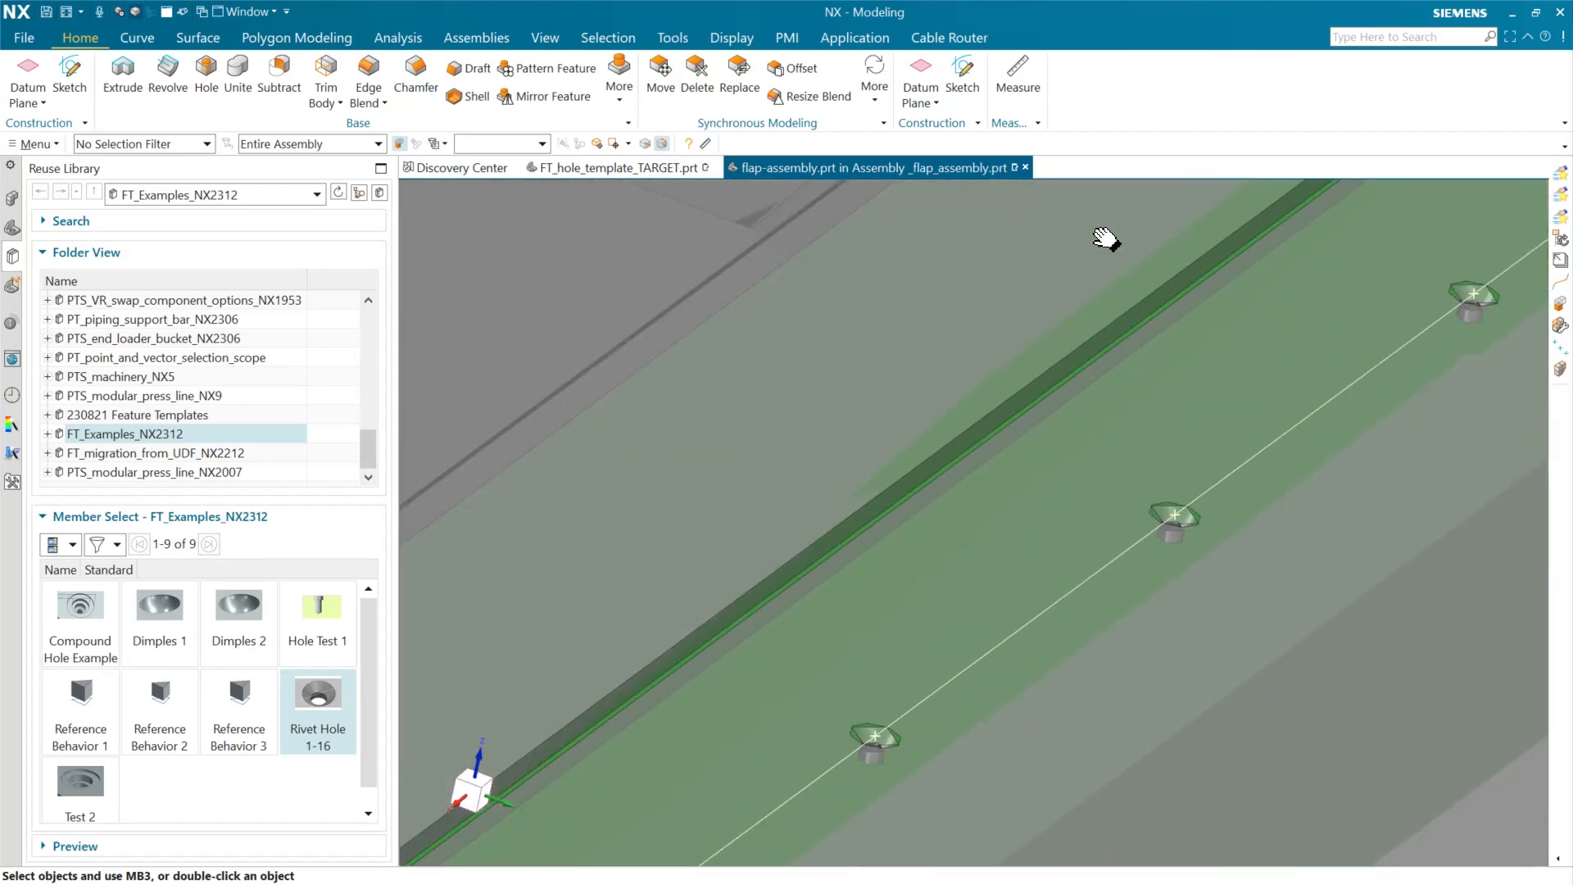
shift+middle_drag(603, 640, 1029, 450)
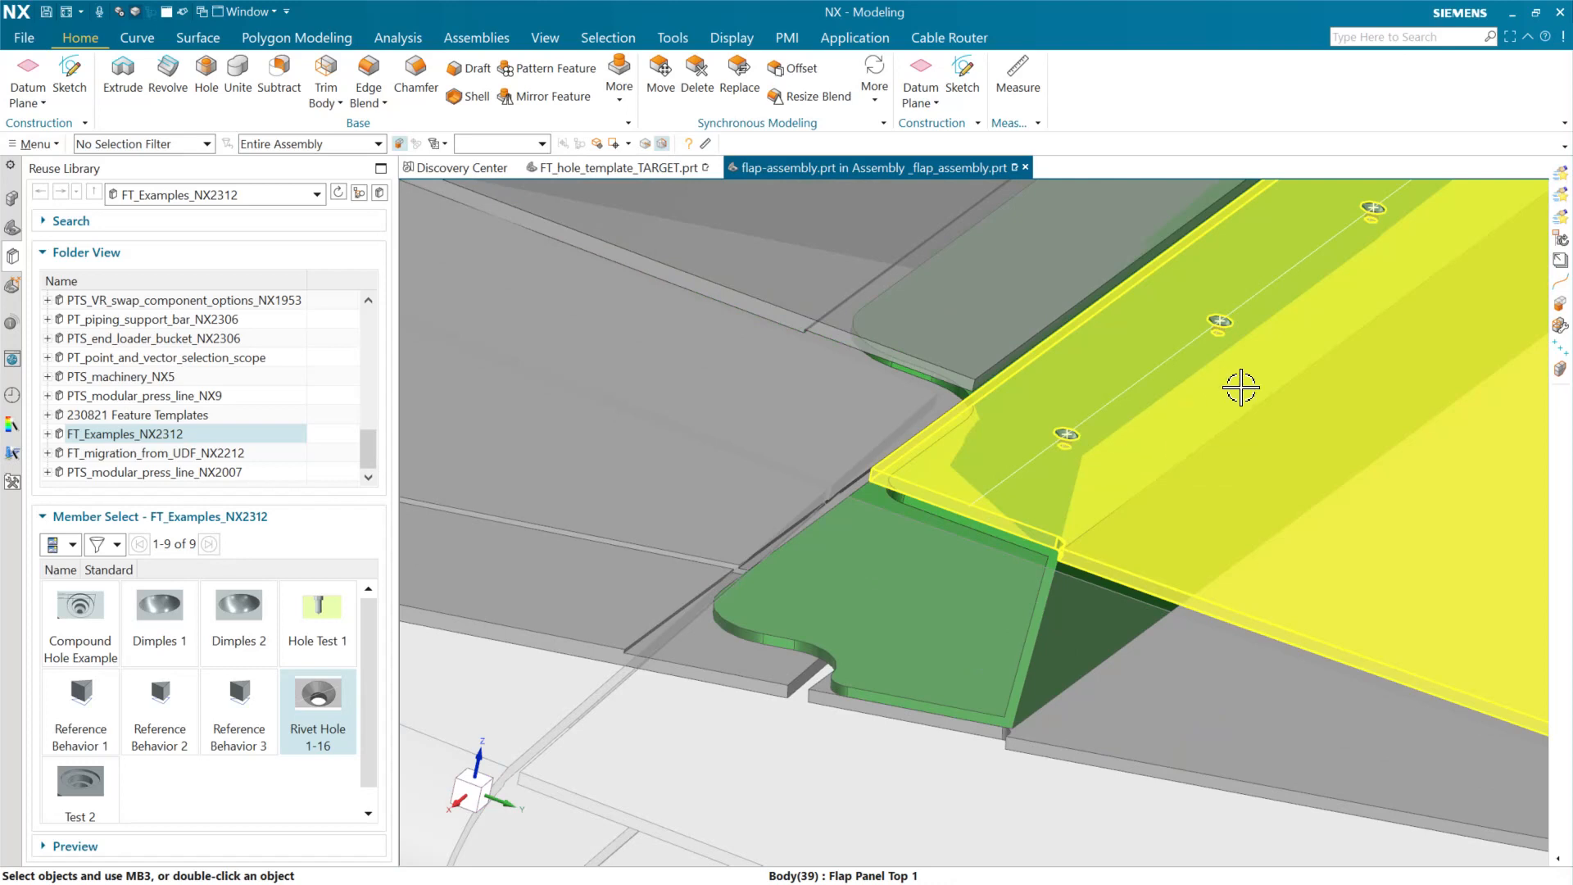
middle_drag(1236, 386, 773, 666)
scroll(636, 829, down, 3)
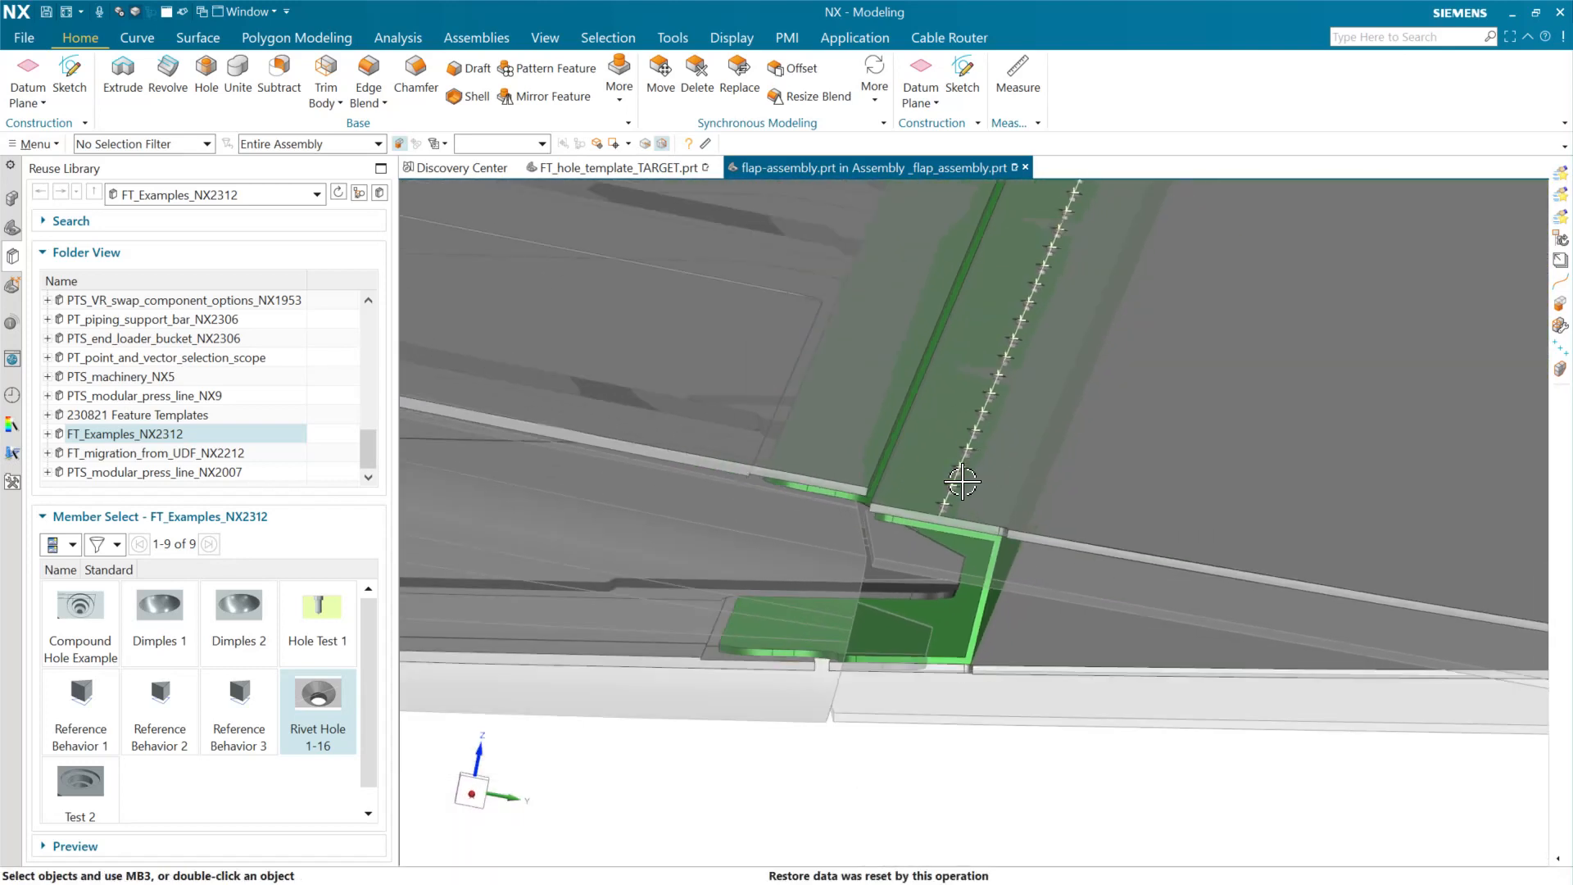
shift+middle_drag(1065, 454, 1074, 690)
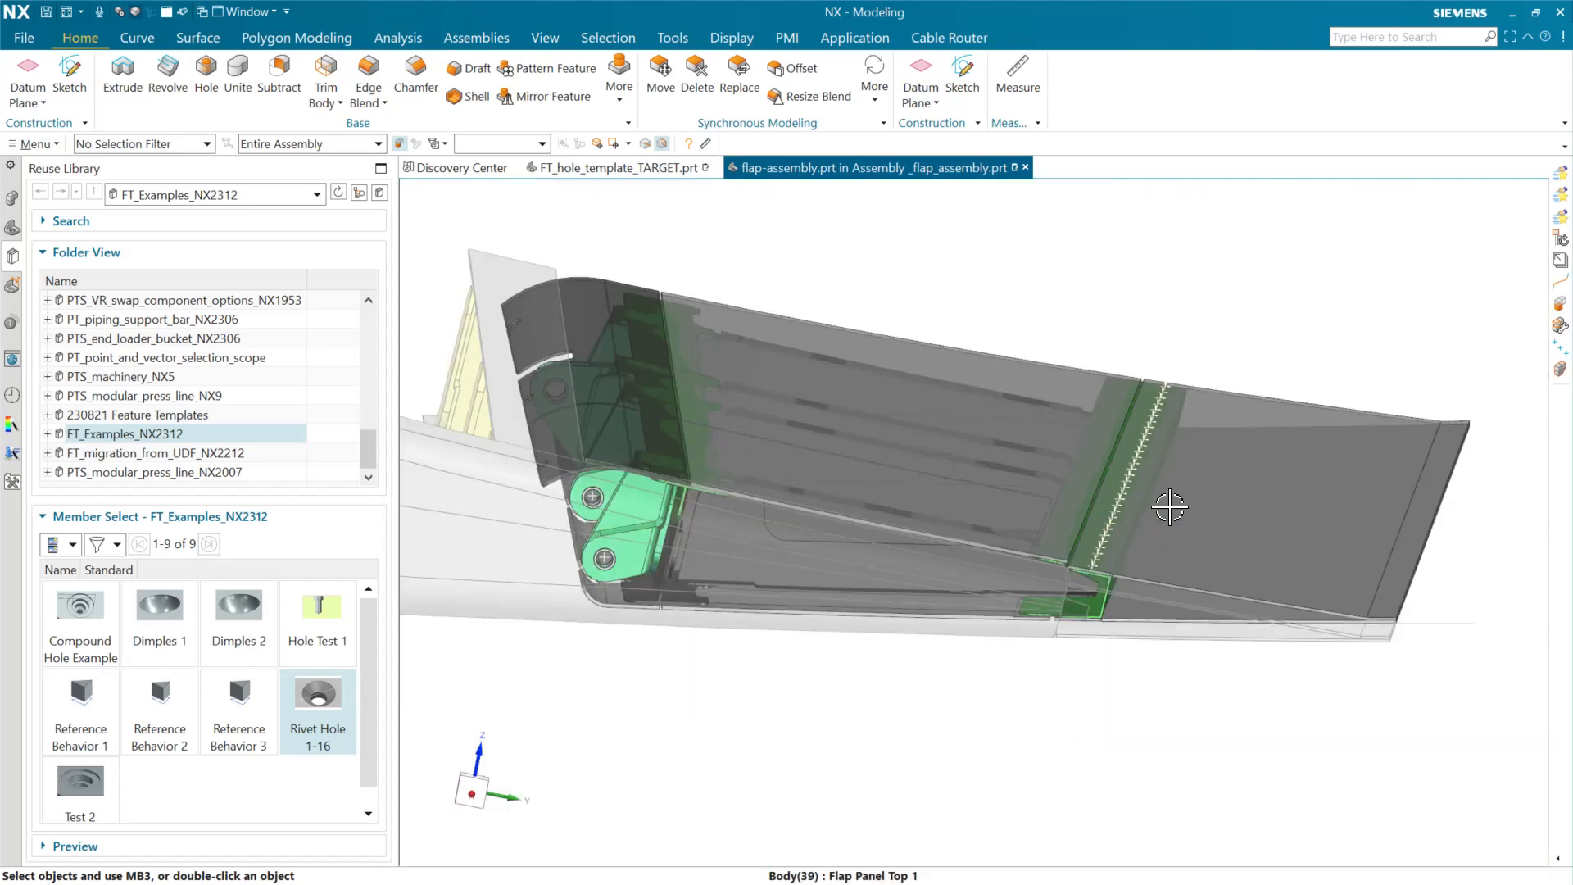
scroll(1153, 458, down, 5)
middle_drag(1096, 688, 1131, 605)
scroll(1054, 741, down, 1)
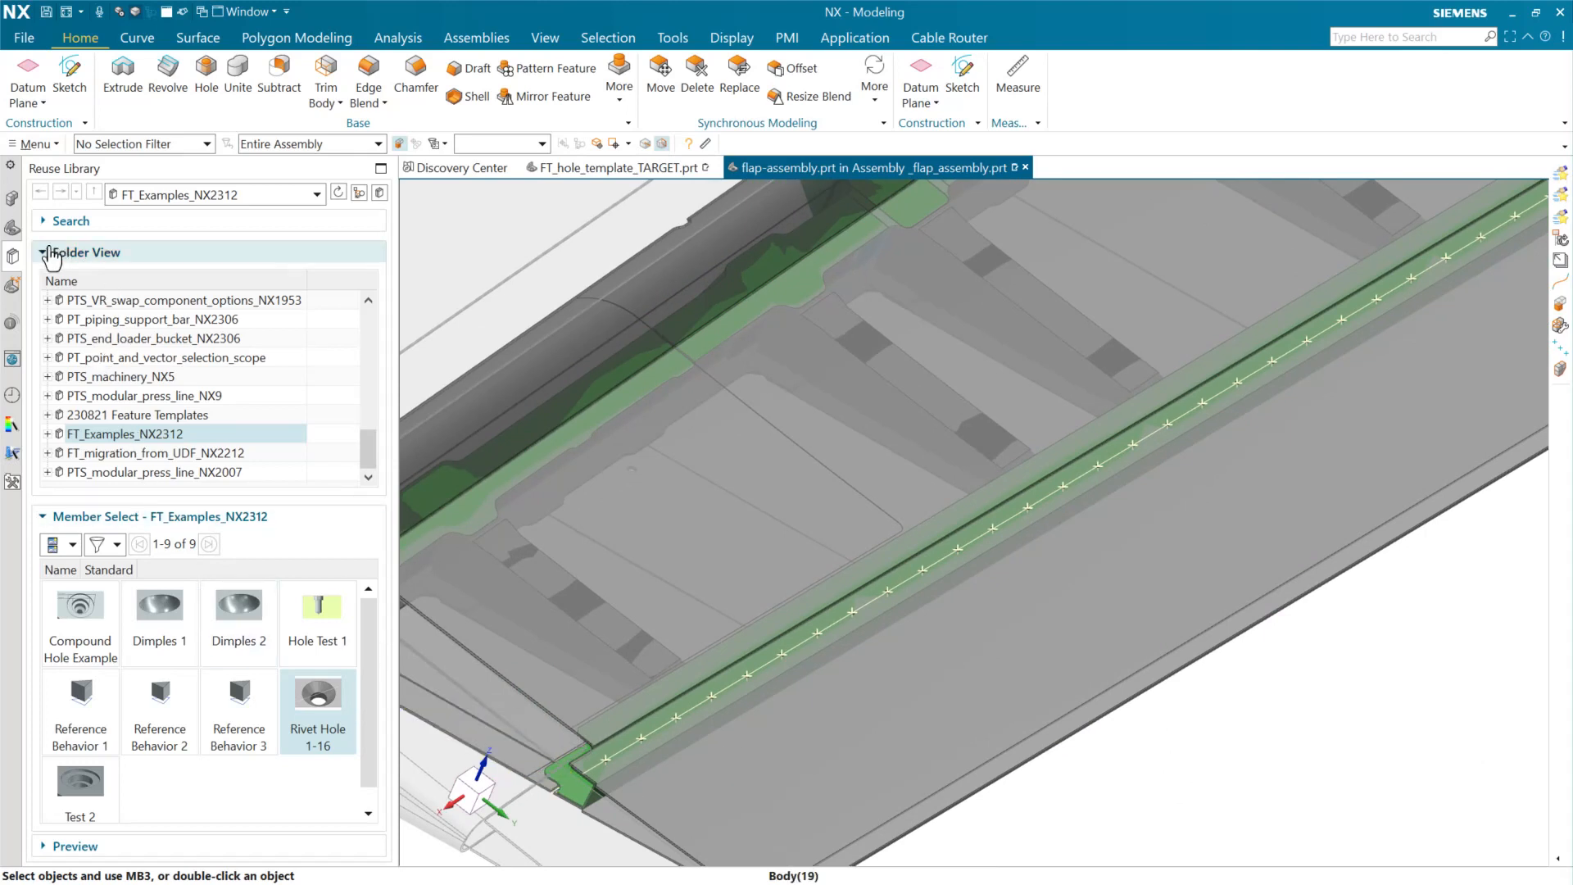
Open the recently used part golf_ball_example.prt and show its model history
click(10, 395)
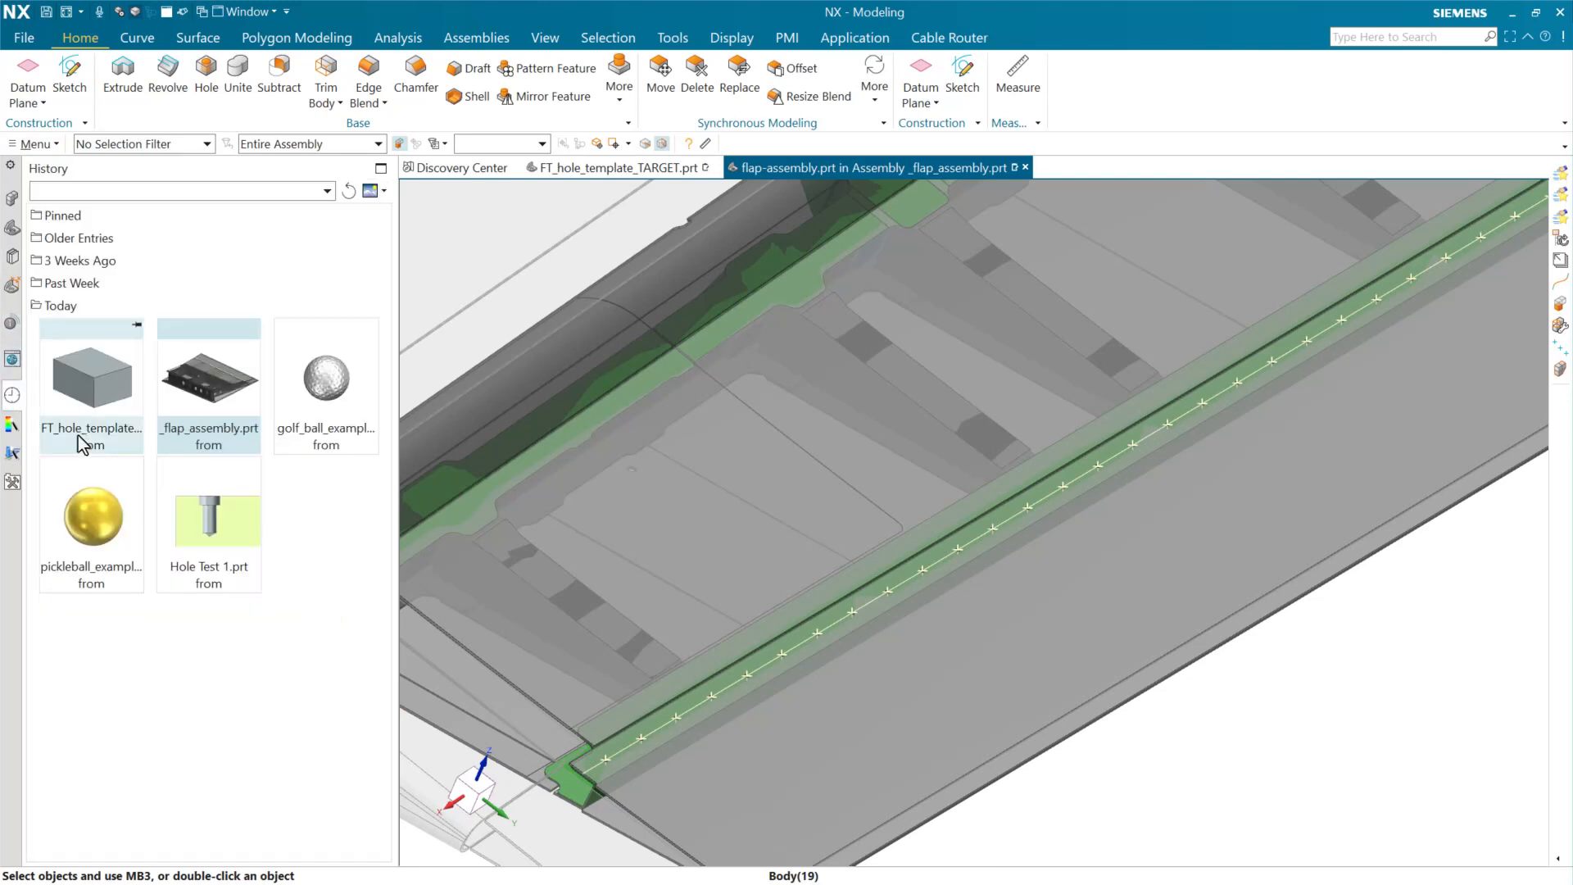
click(331, 395)
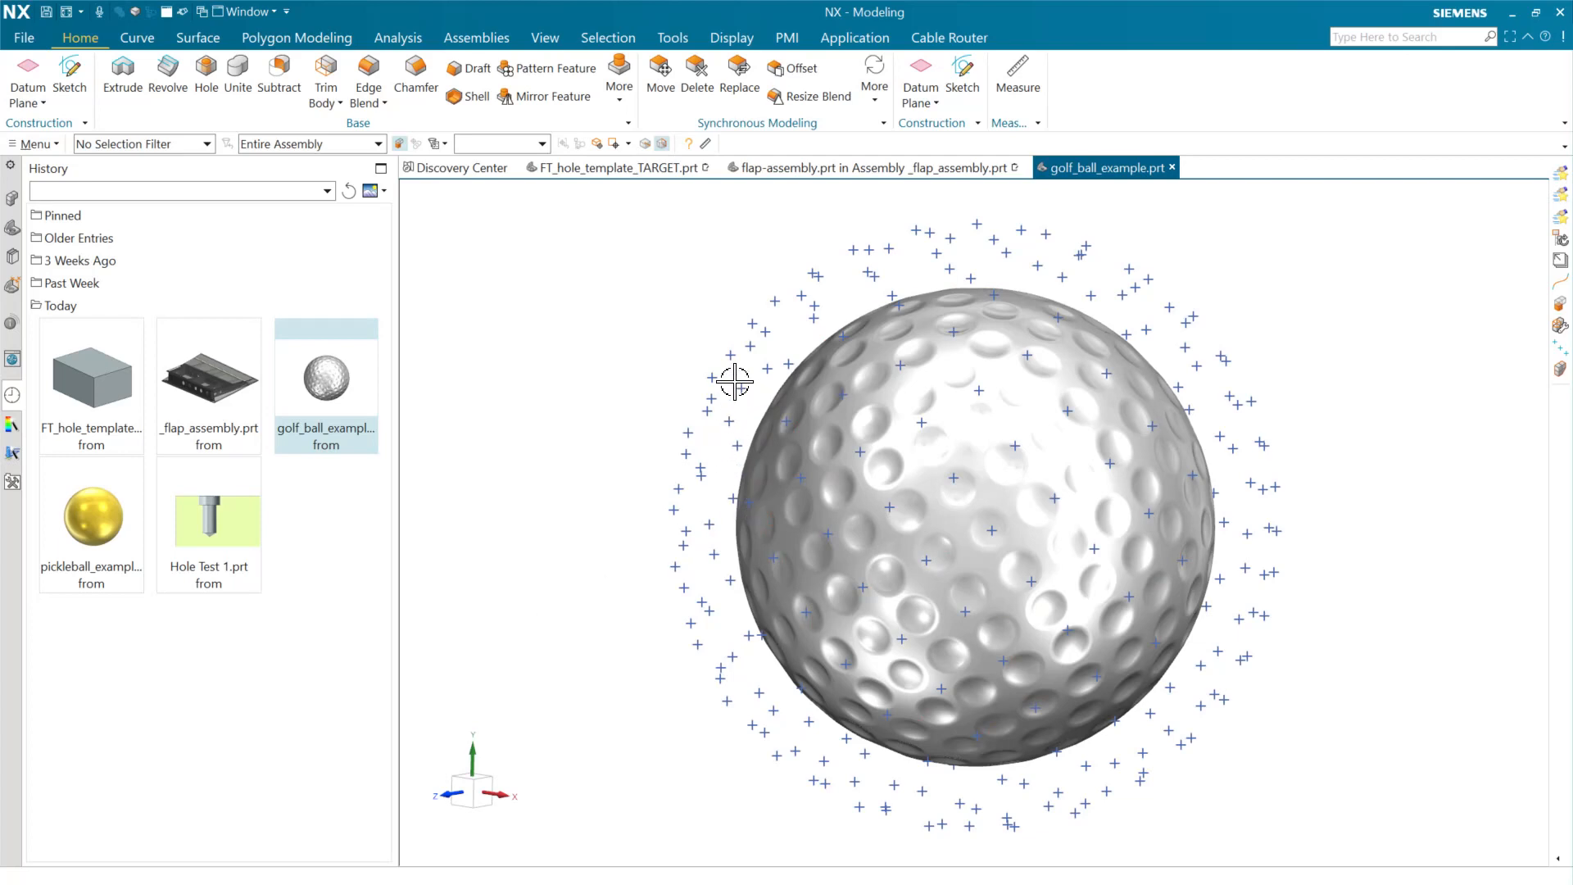
click(12, 230)
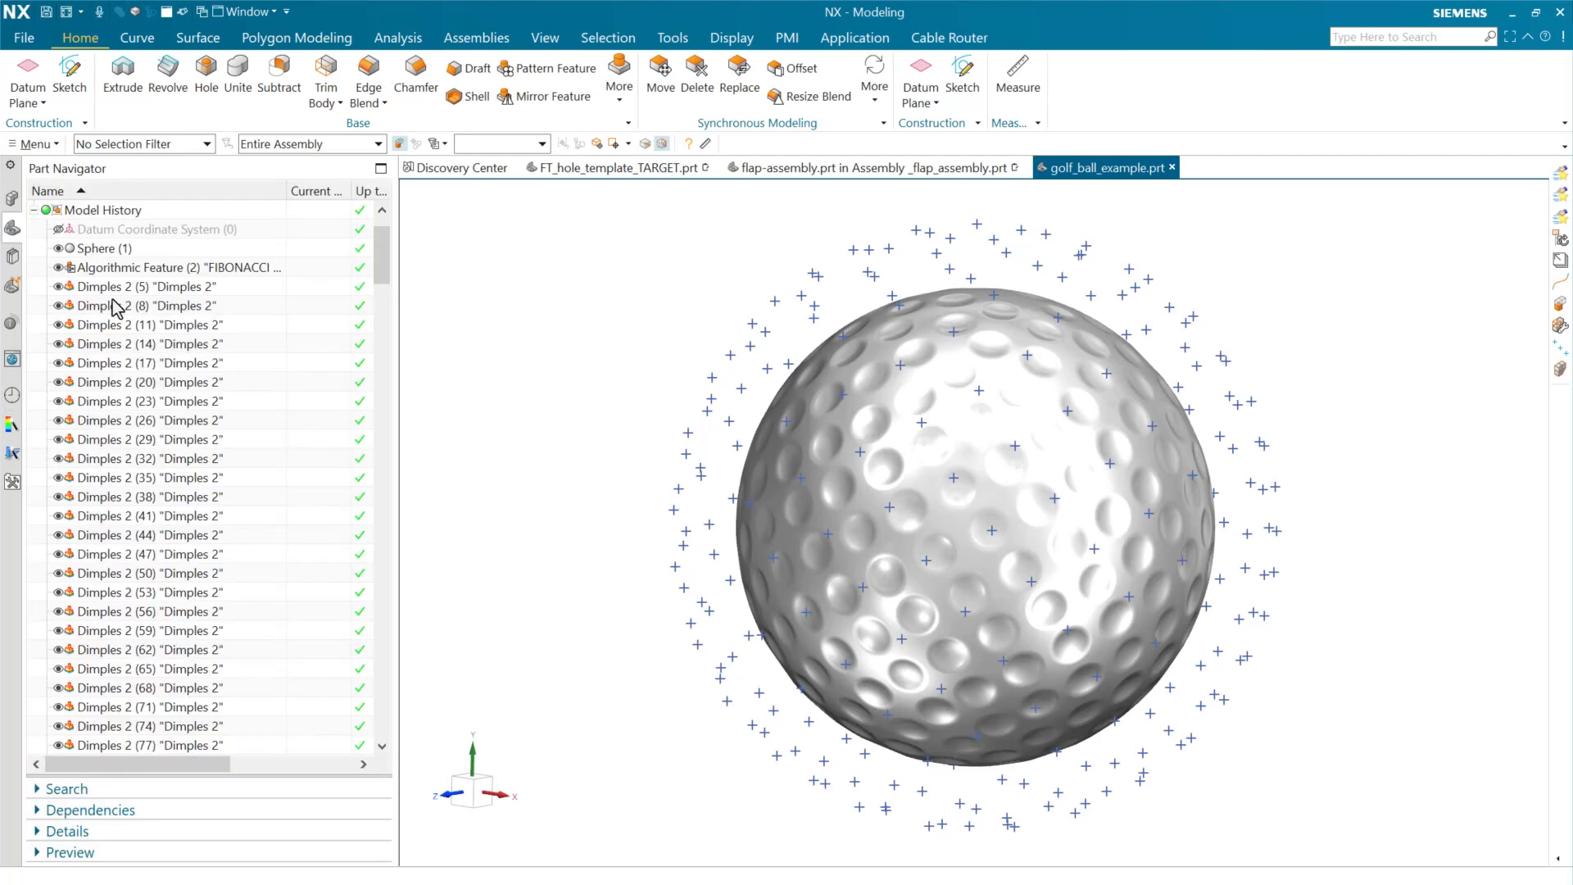
Inspect the golf ball's Fibonacci algorithmic feature by highlighting its points and viewing its parameters without changing them
click(250, 268)
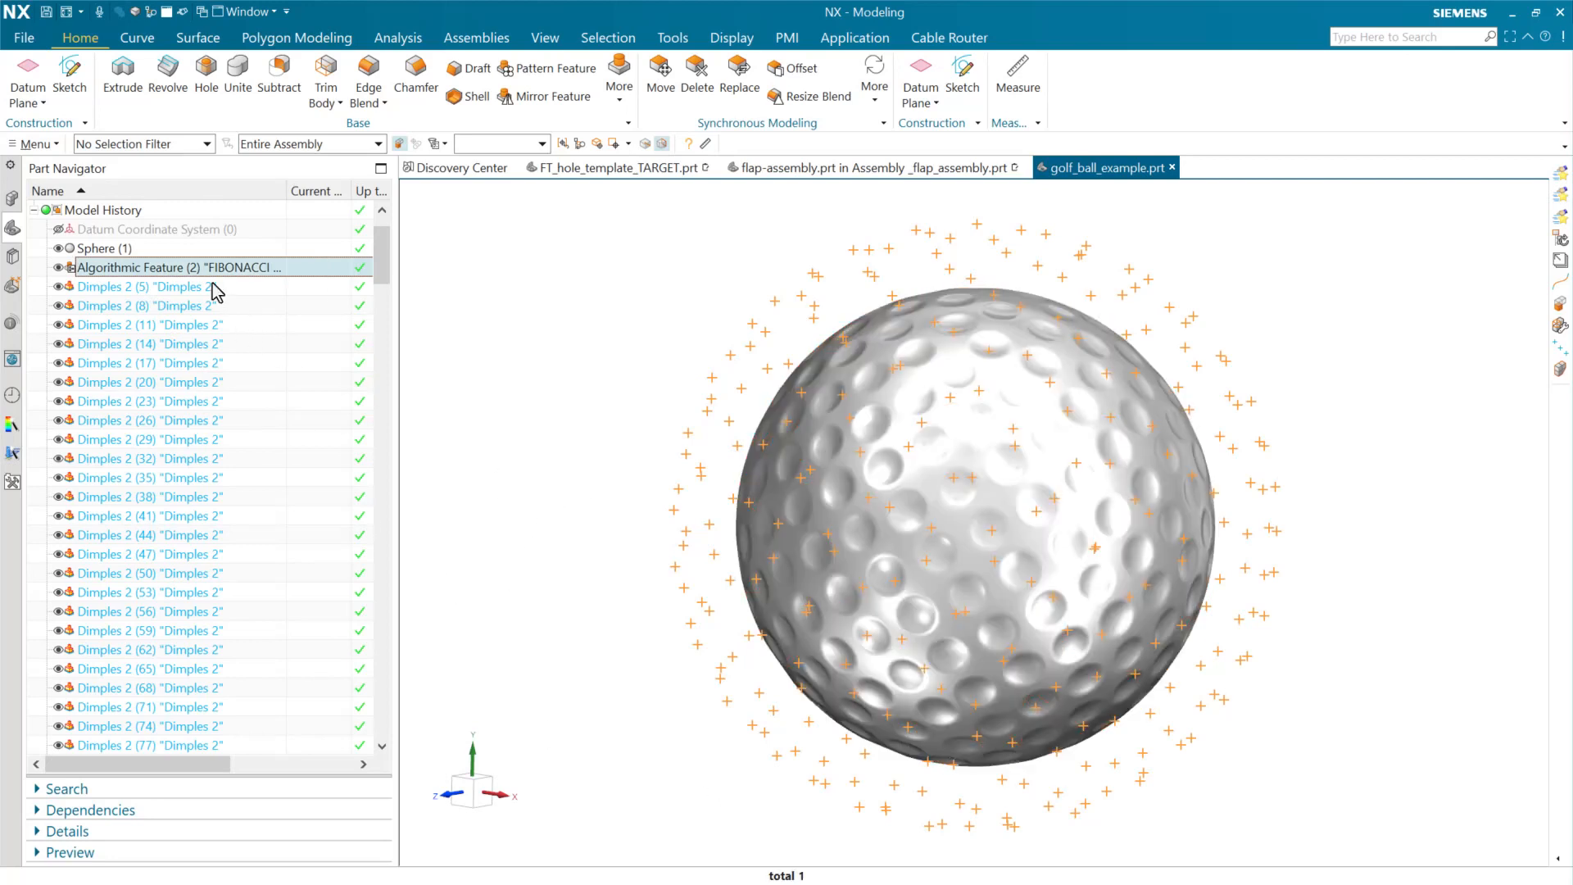
double_click(191, 268)
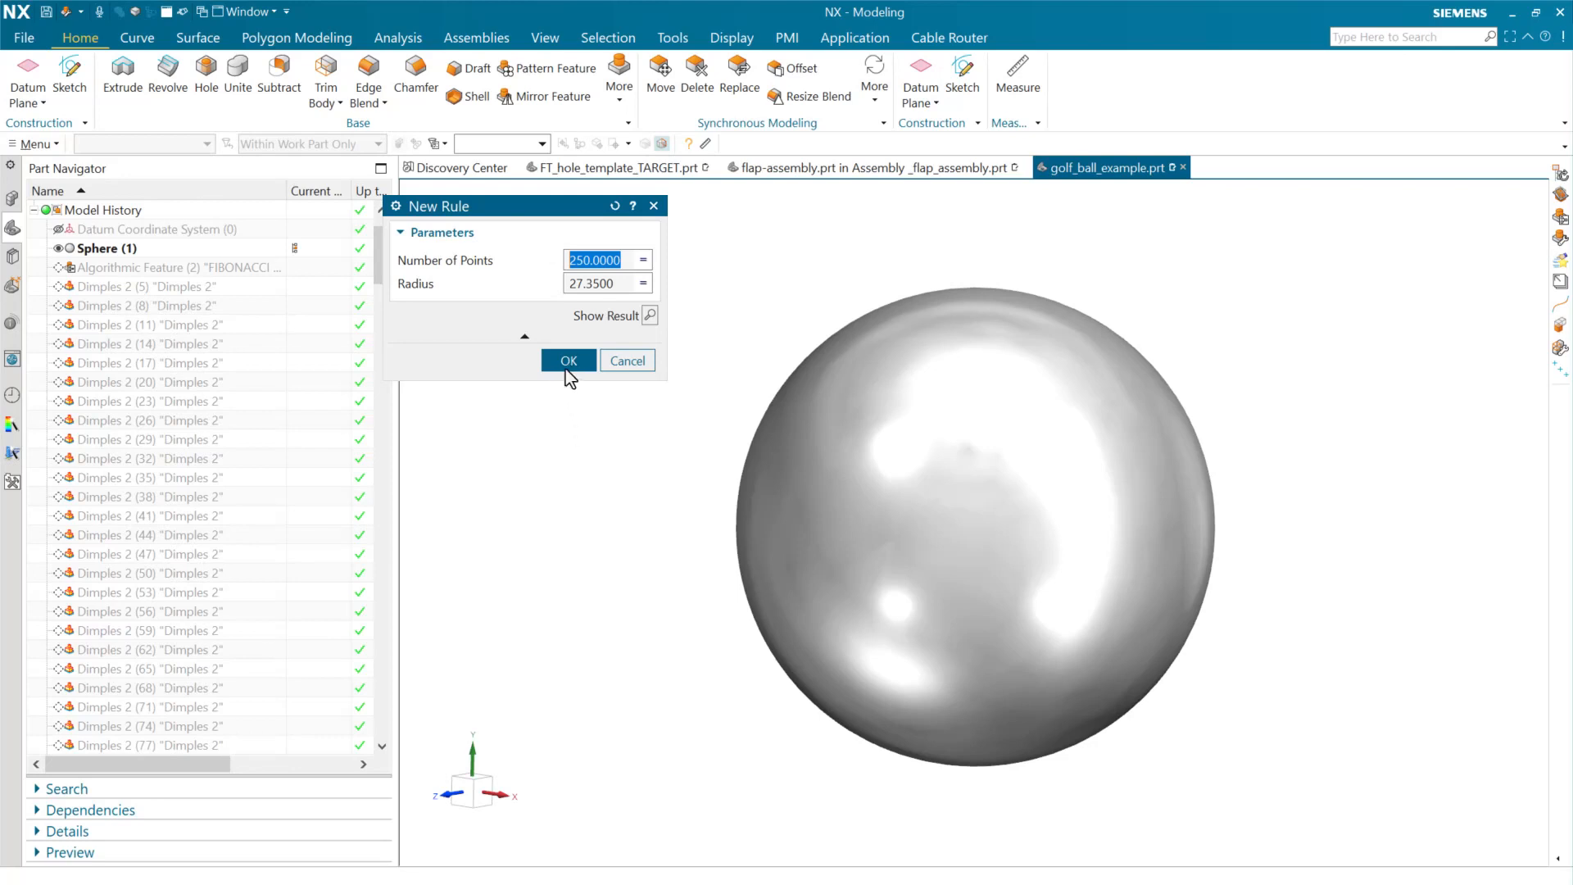
click(628, 364)
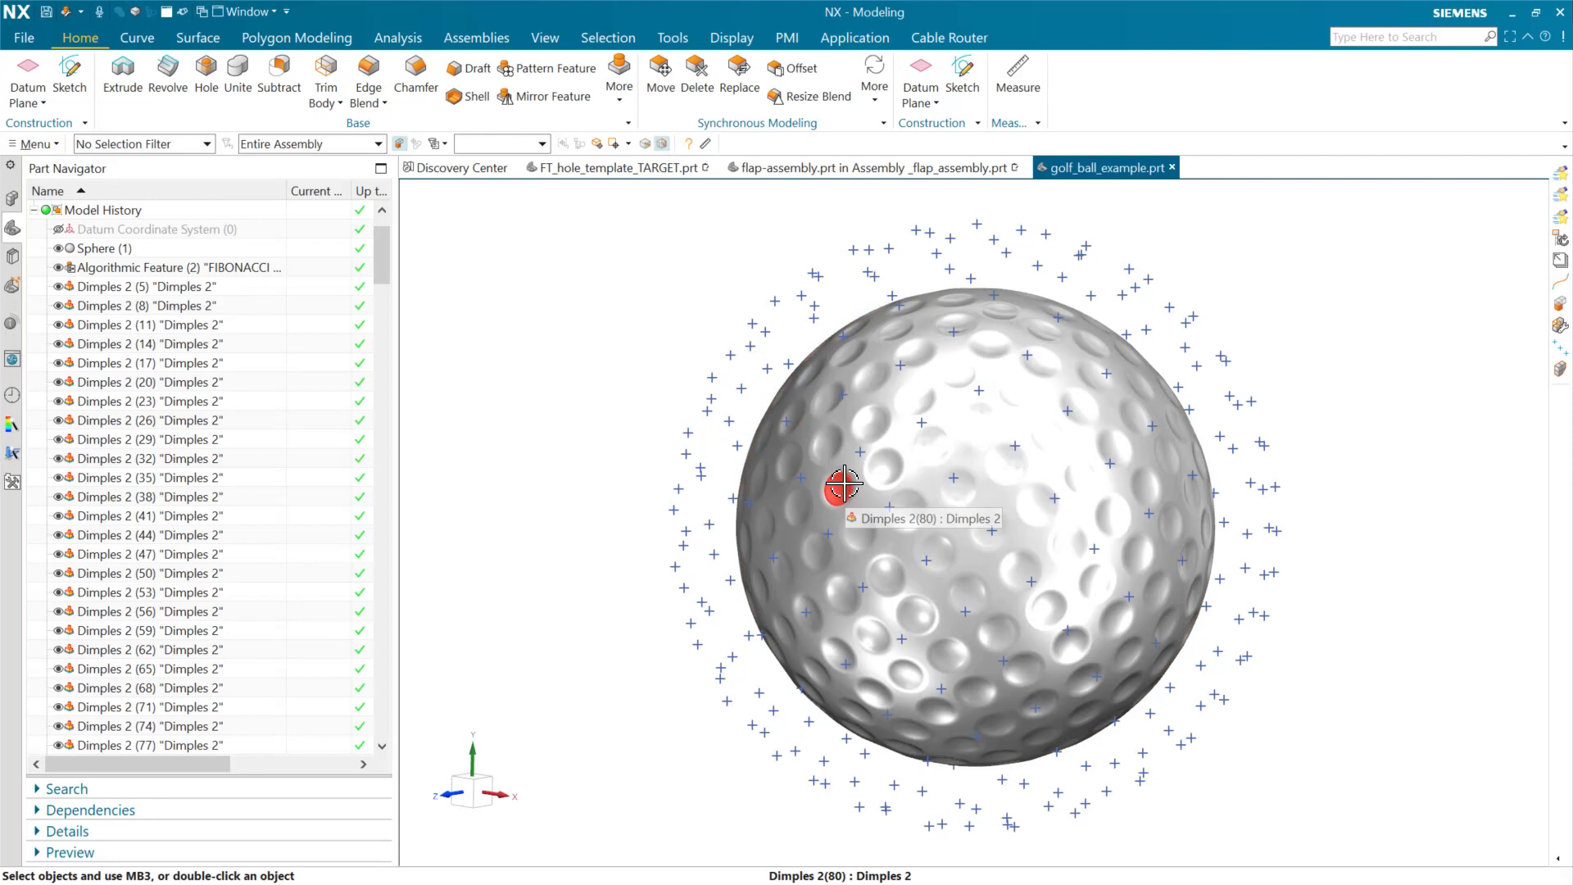
Examine the Edge Blend at the end of the golf ball's model history by highlighting it on the model
drag(388, 252, 259, 738)
click(161, 746)
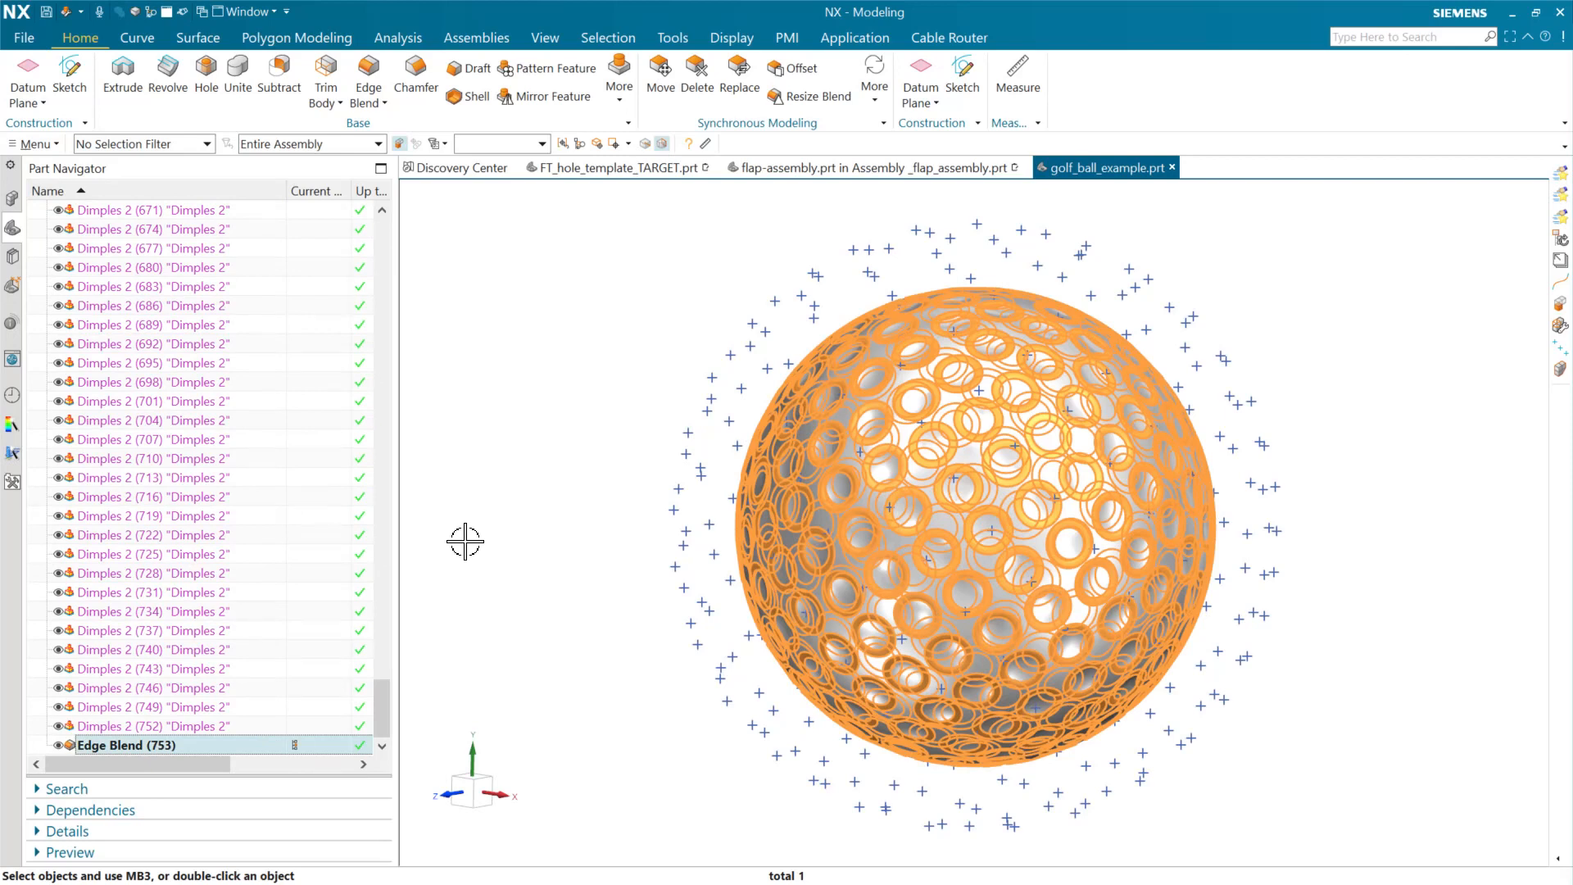
key(Escape)
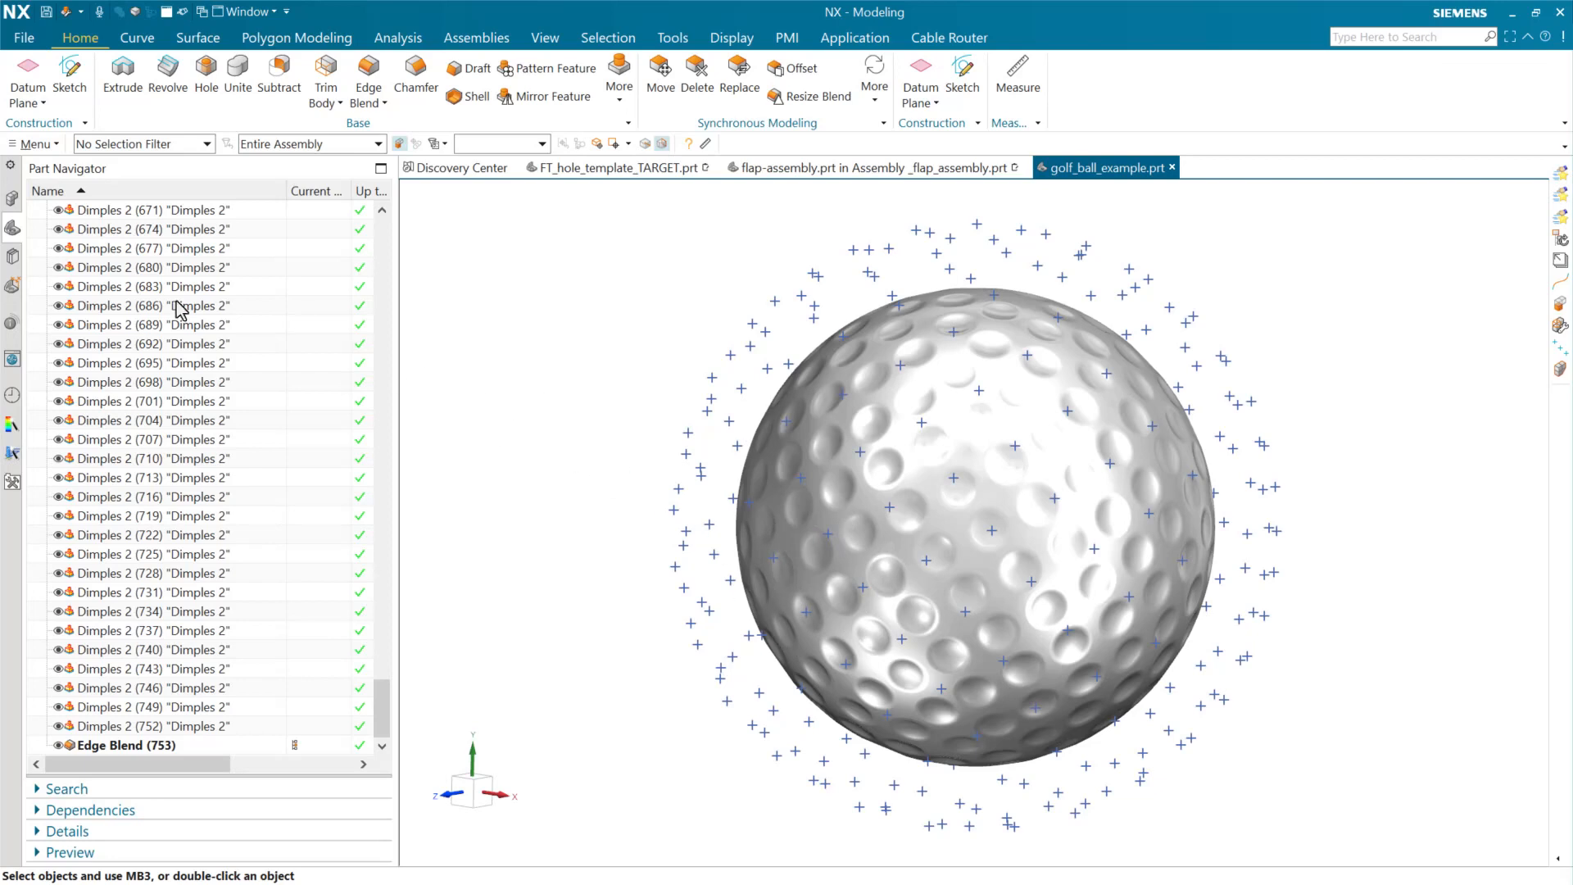
Open the recently used part pickleball_example.prt and show its model history
click(11, 397)
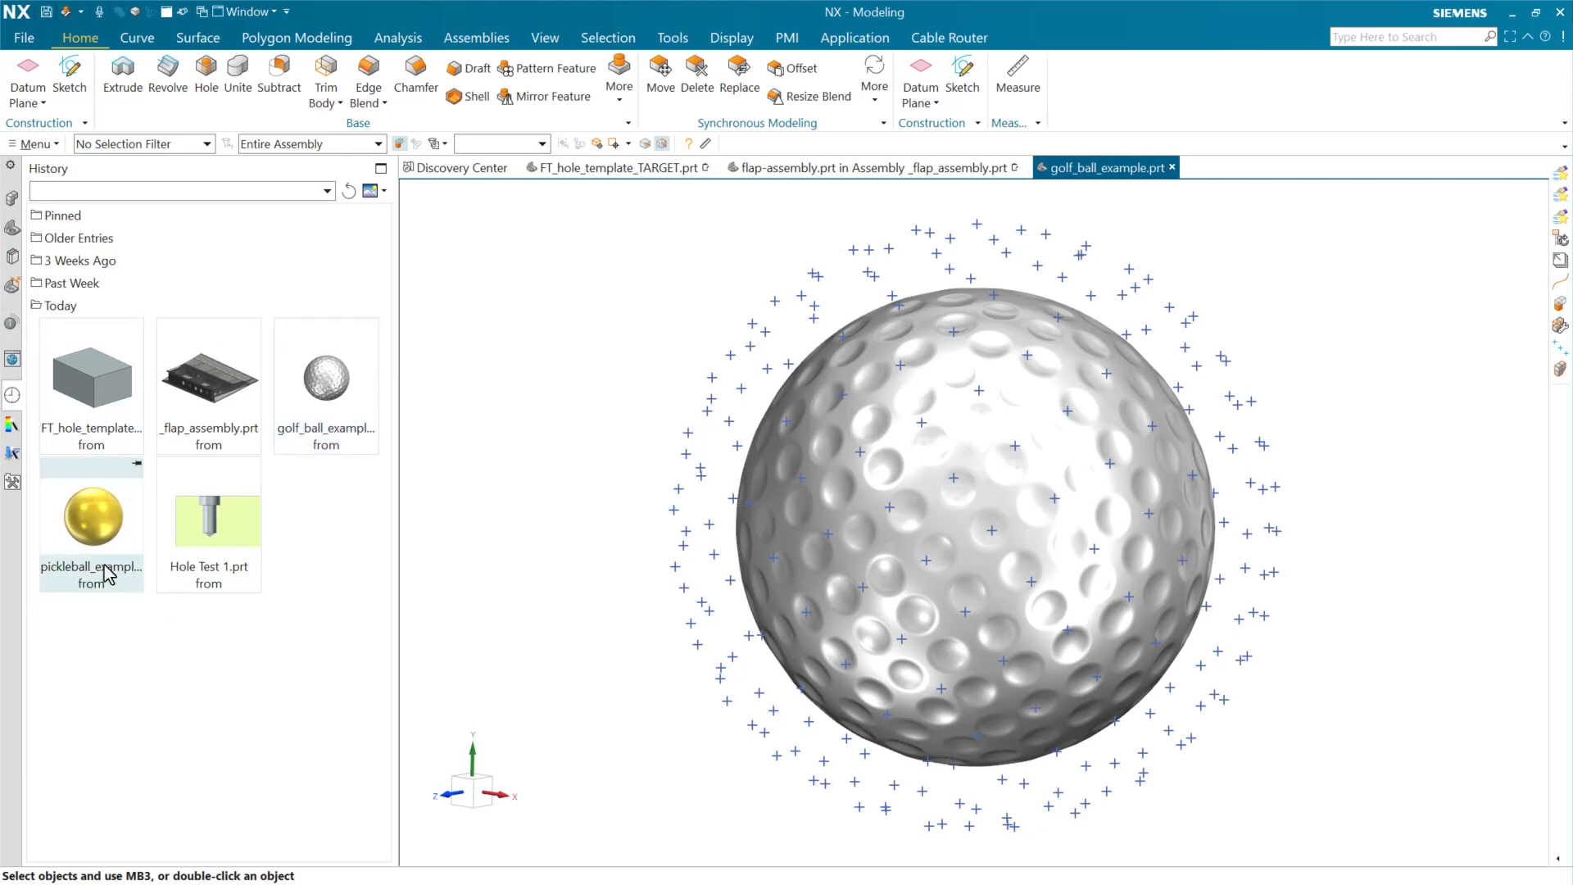
click(92, 517)
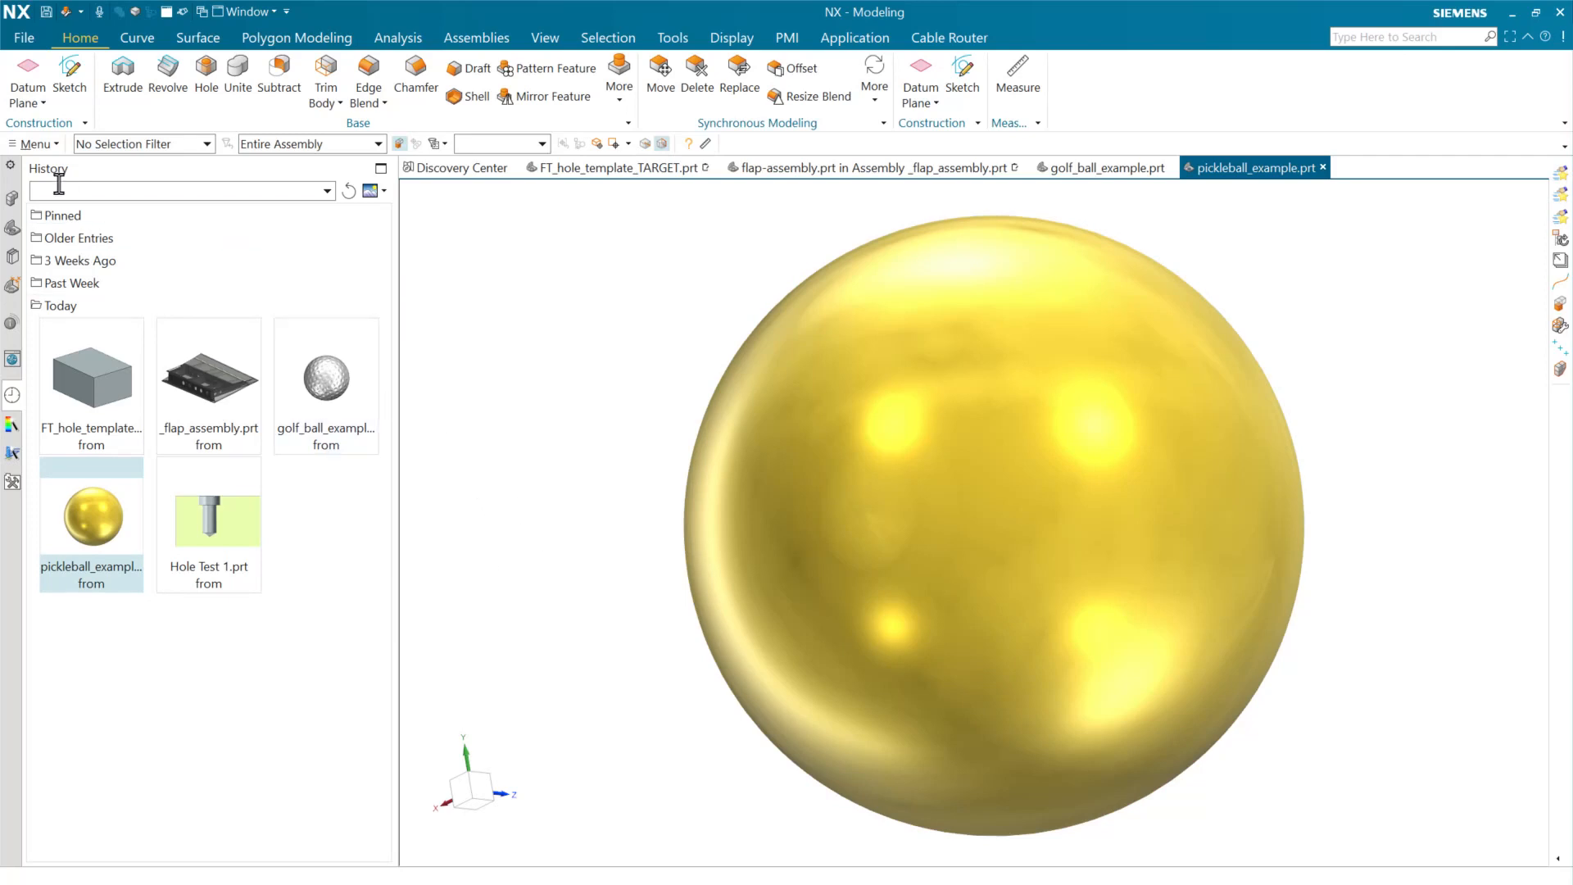
click(12, 227)
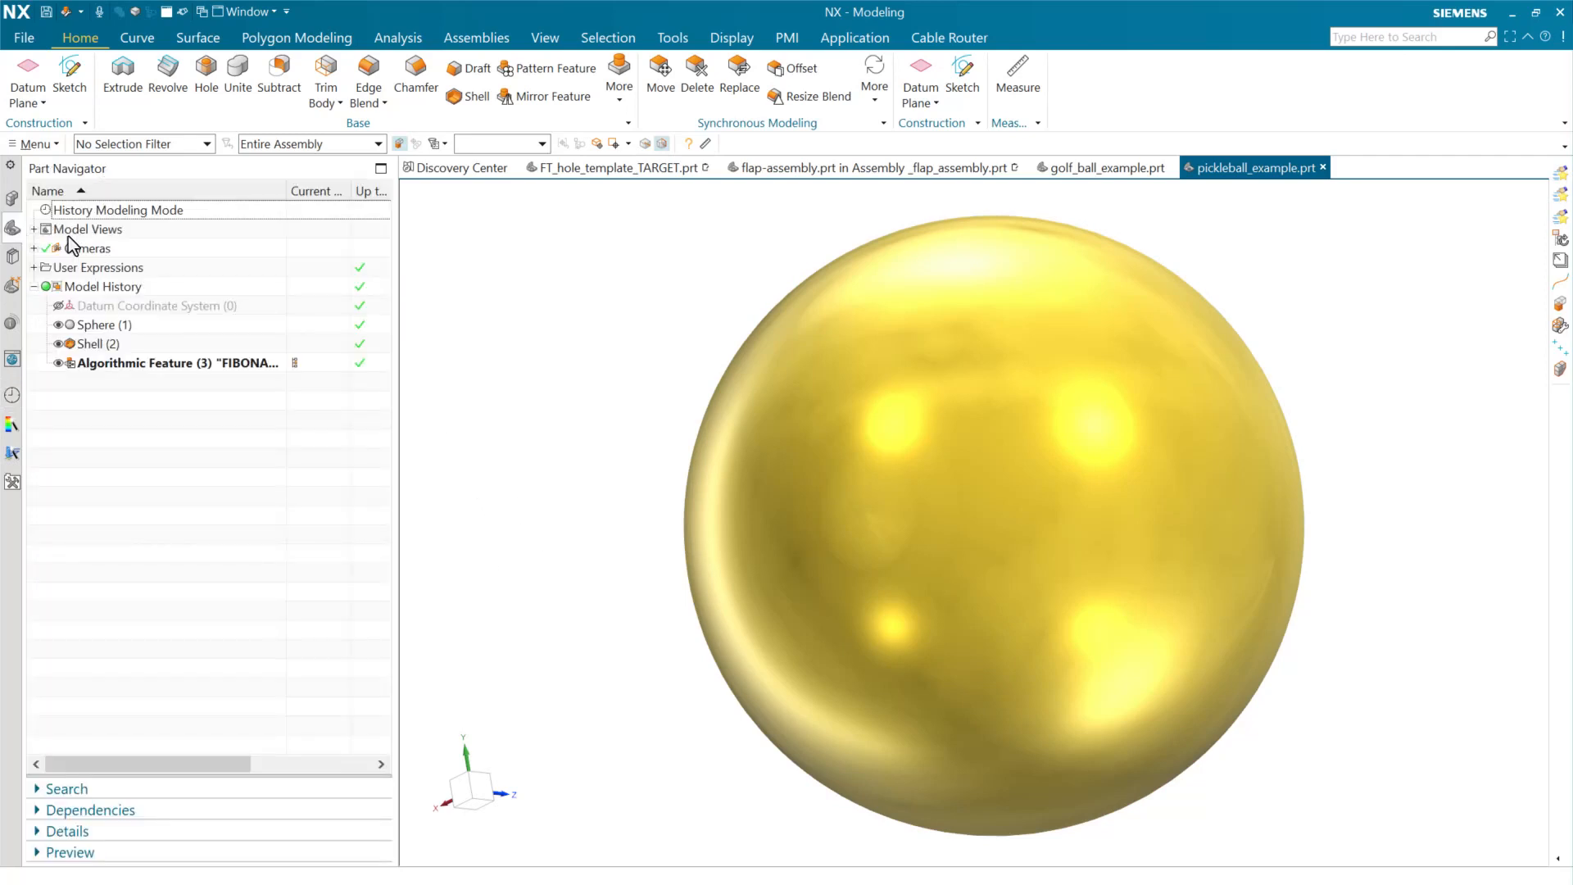
Review the pickleball's Sphere, Shell and Fibonacci Sphere algorithmic features by highlighting each one in turn
click(160, 326)
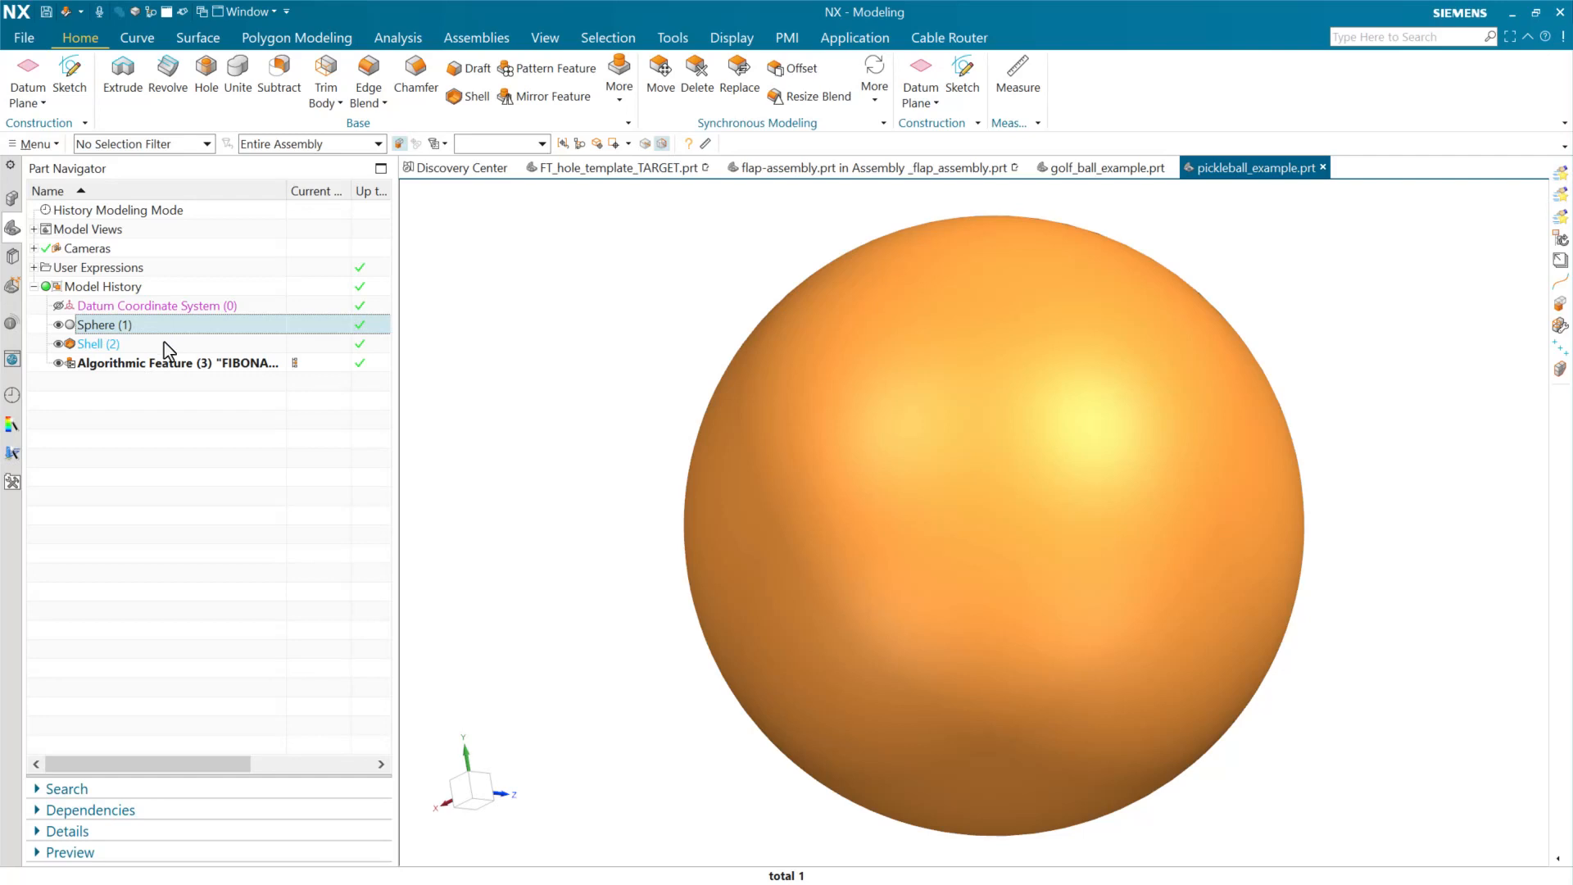
click(123, 344)
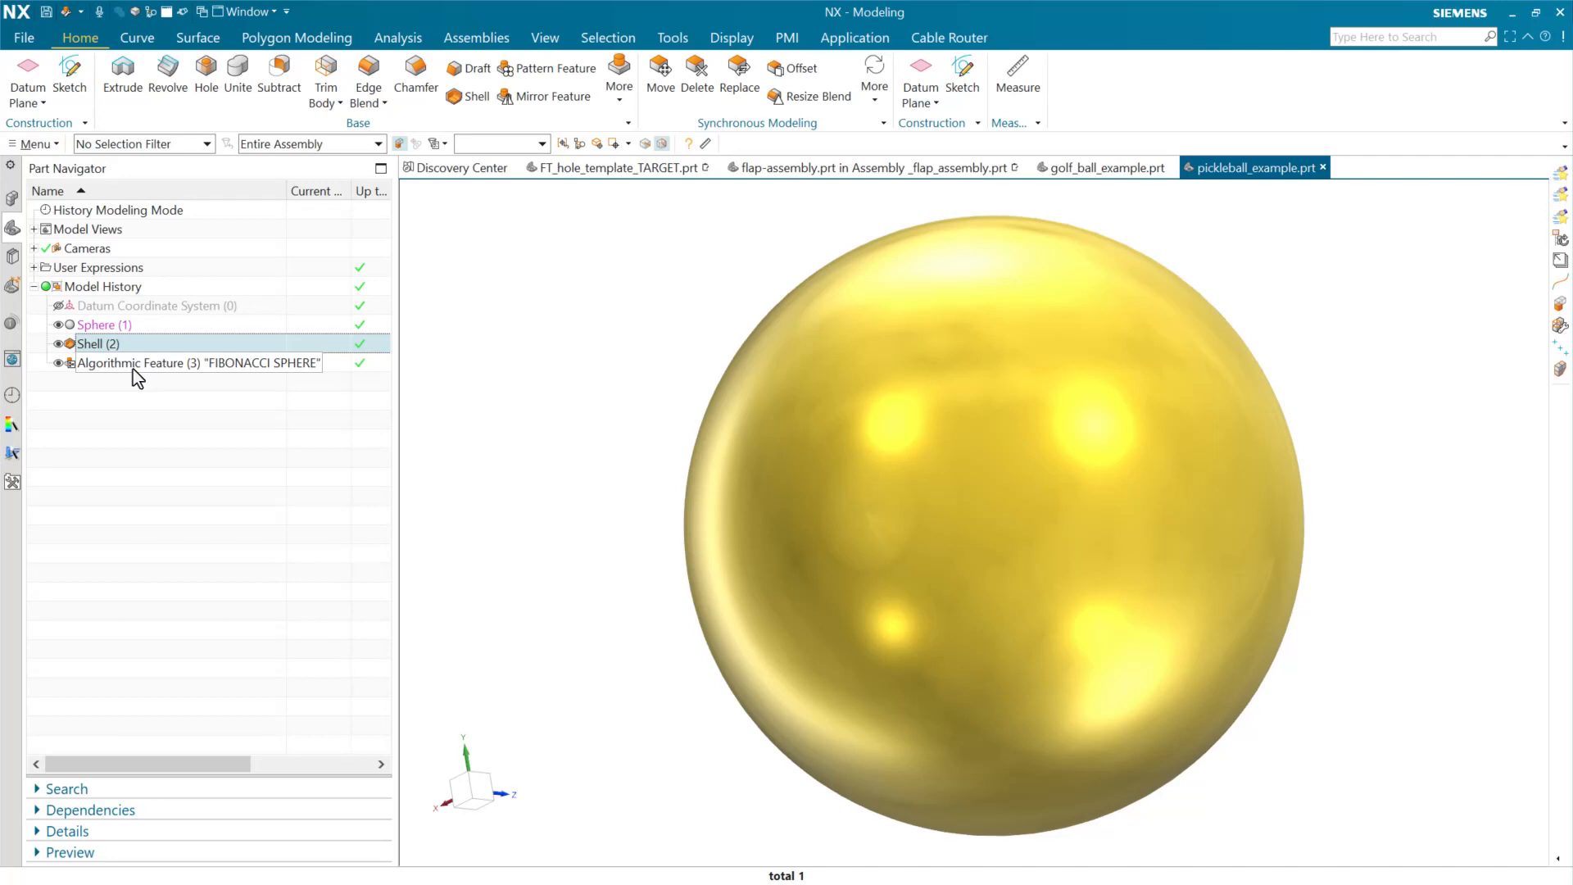
click(134, 365)
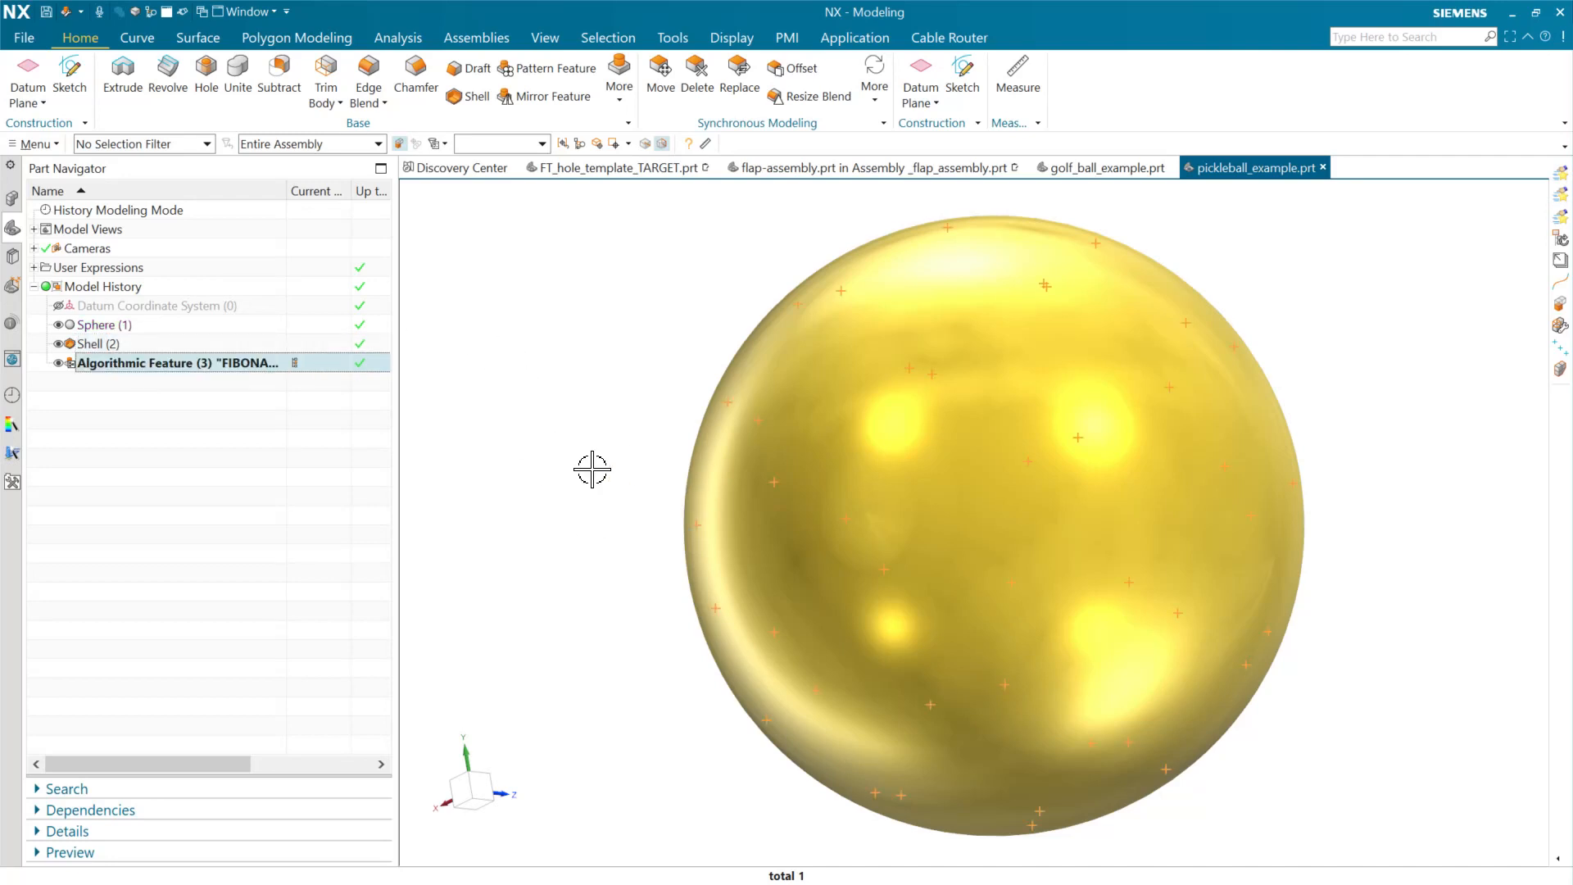
click(530, 371)
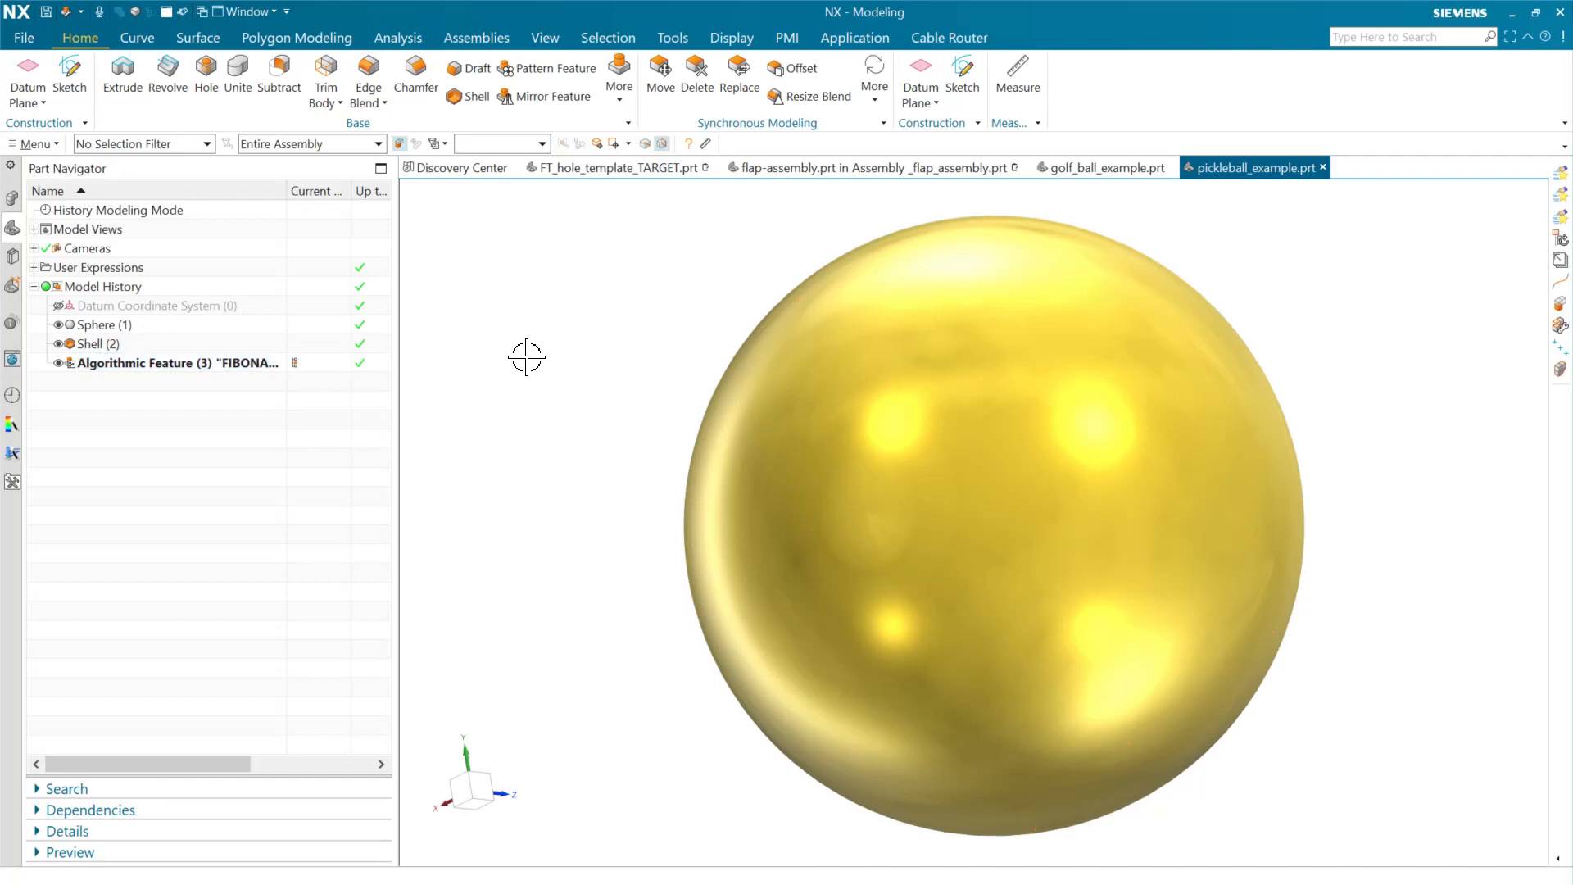
Insert the Dimples 2 template at all 40 Fibonacci sphere points, with the ball as target body and a diameter of 7.1 mm
click(12, 261)
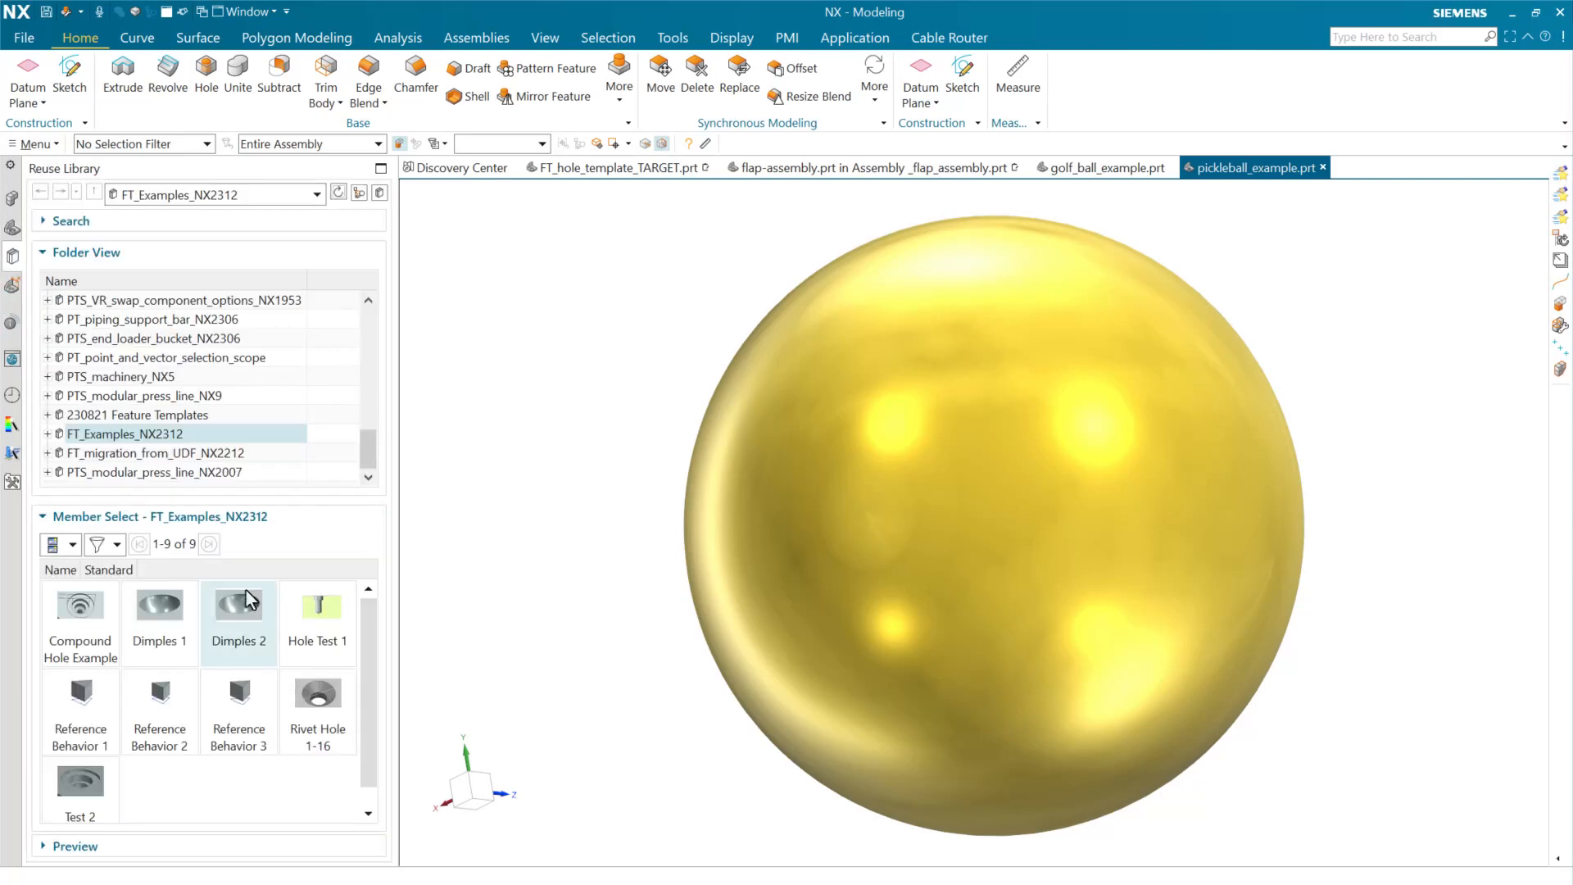
drag(238, 607, 510, 503)
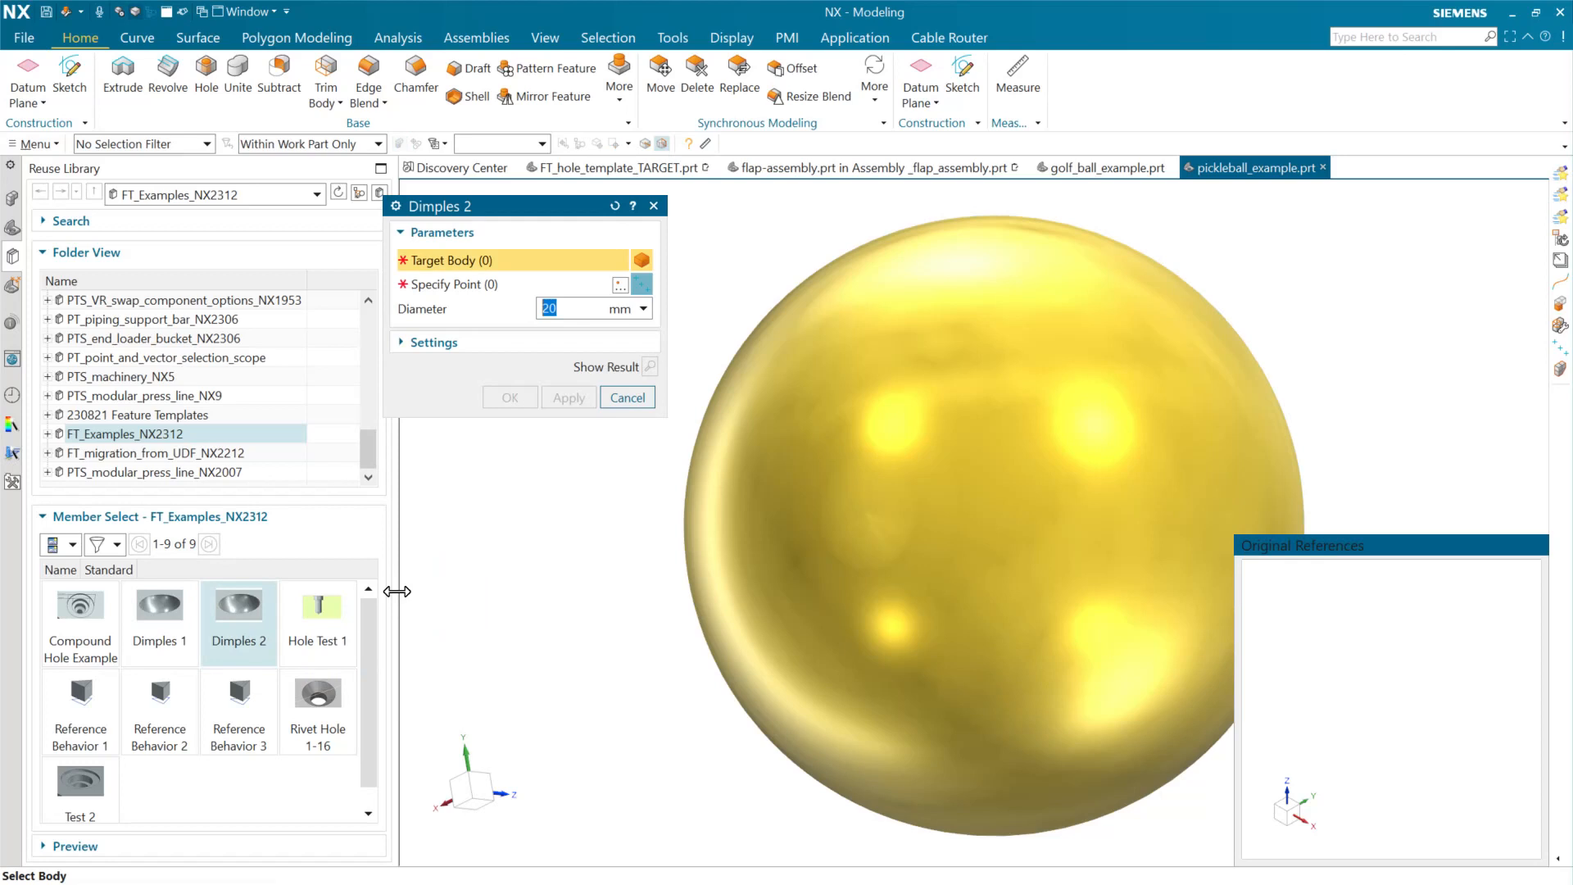
click(827, 427)
drag(684, 193, 1369, 850)
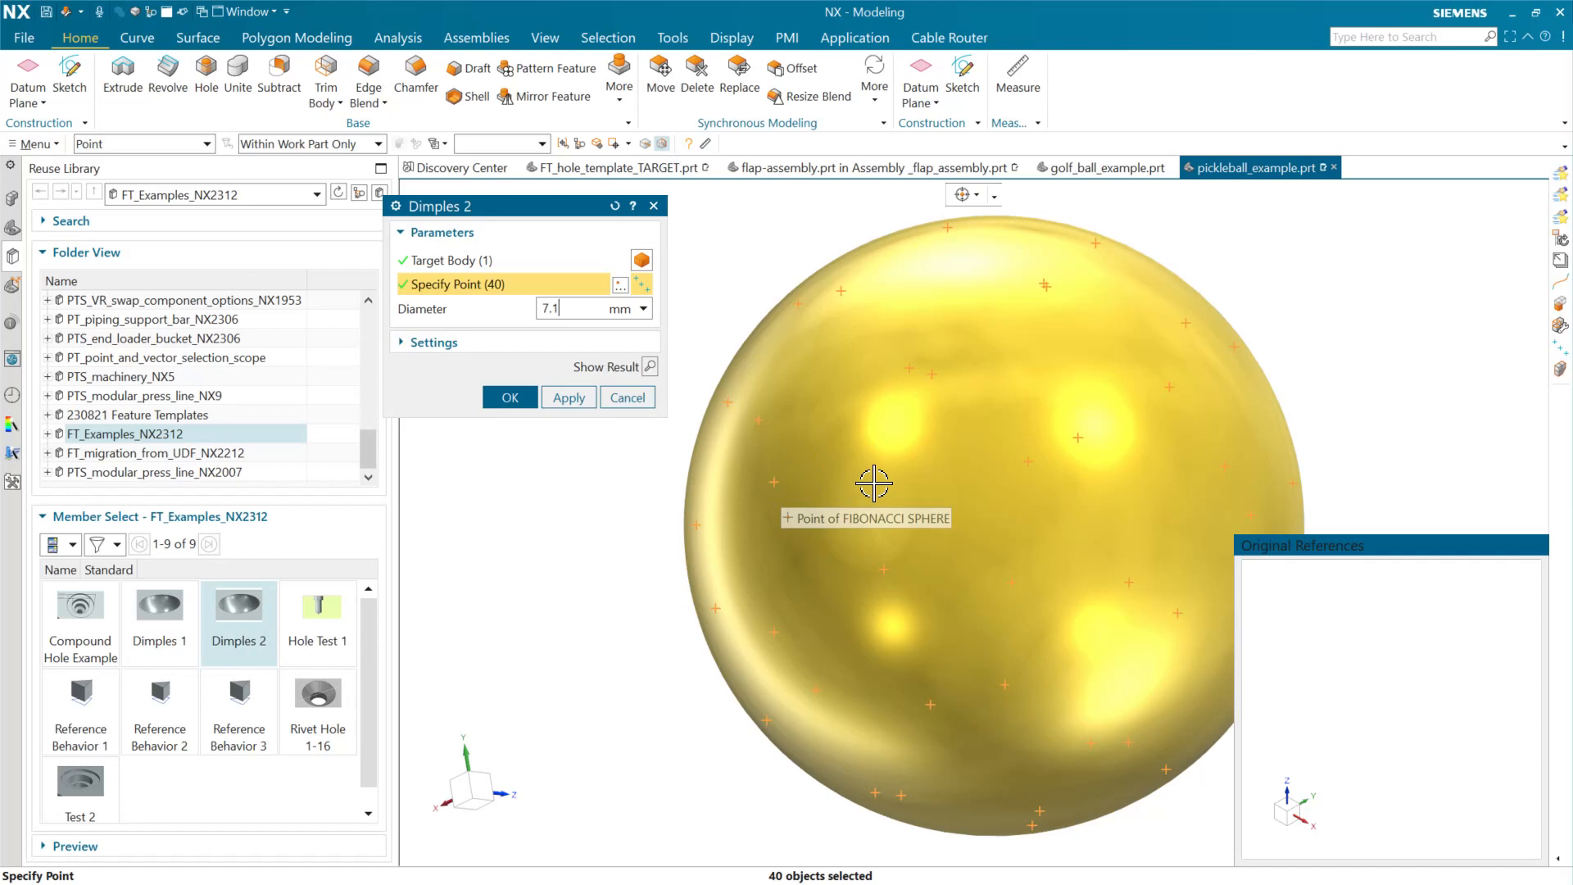
click(510, 398)
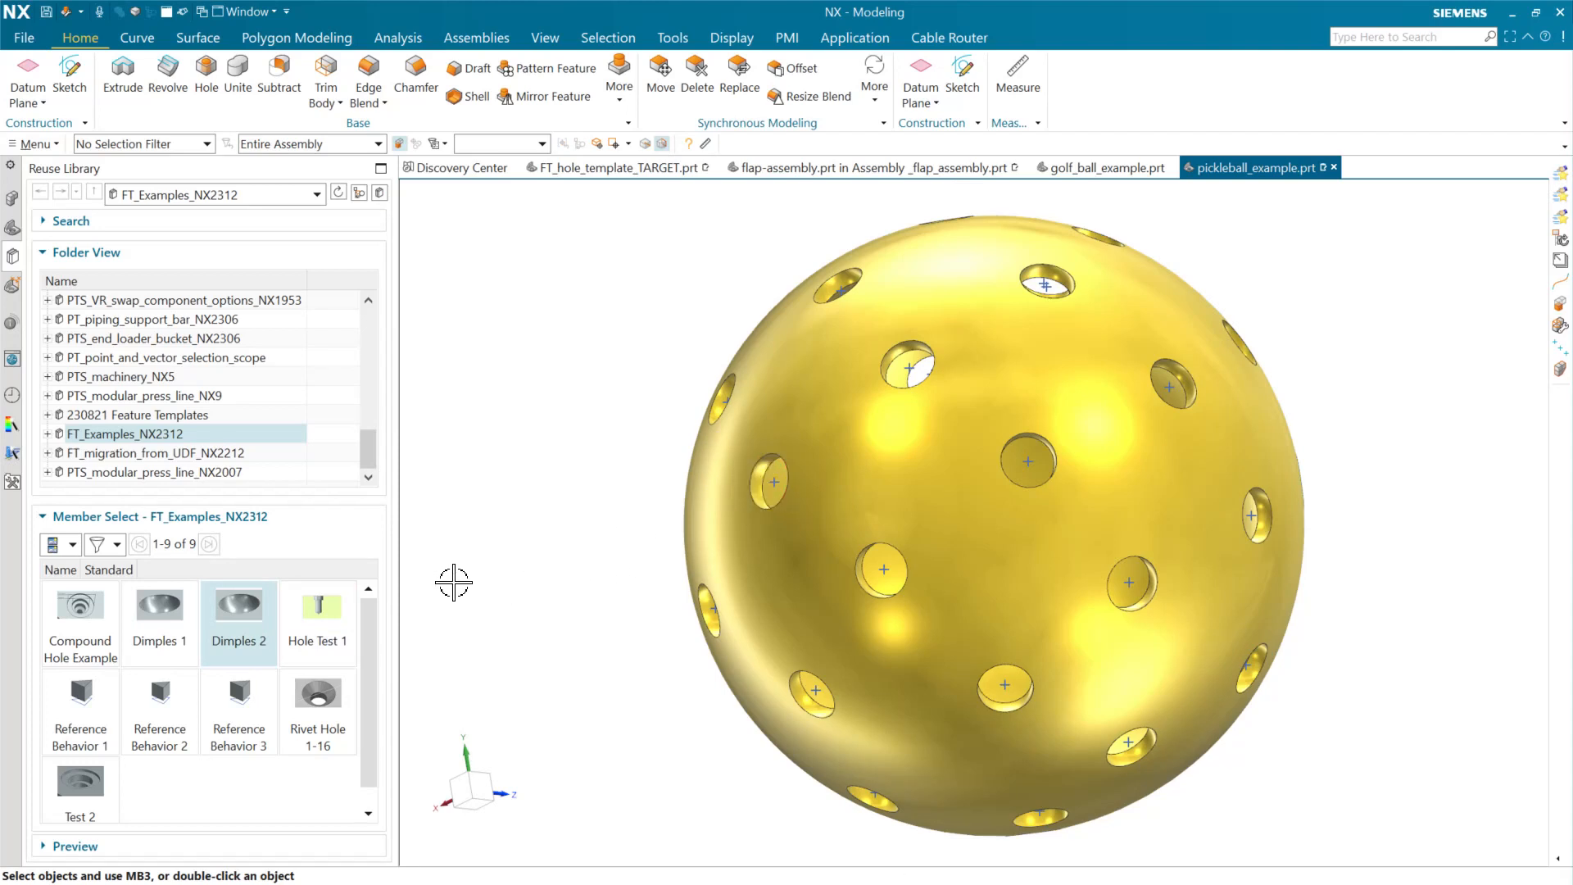
Chamfer all the pickleball's hole edges using the Body Edges rule, with a symmetric cross section and a 0.5 mm distance
click(417, 78)
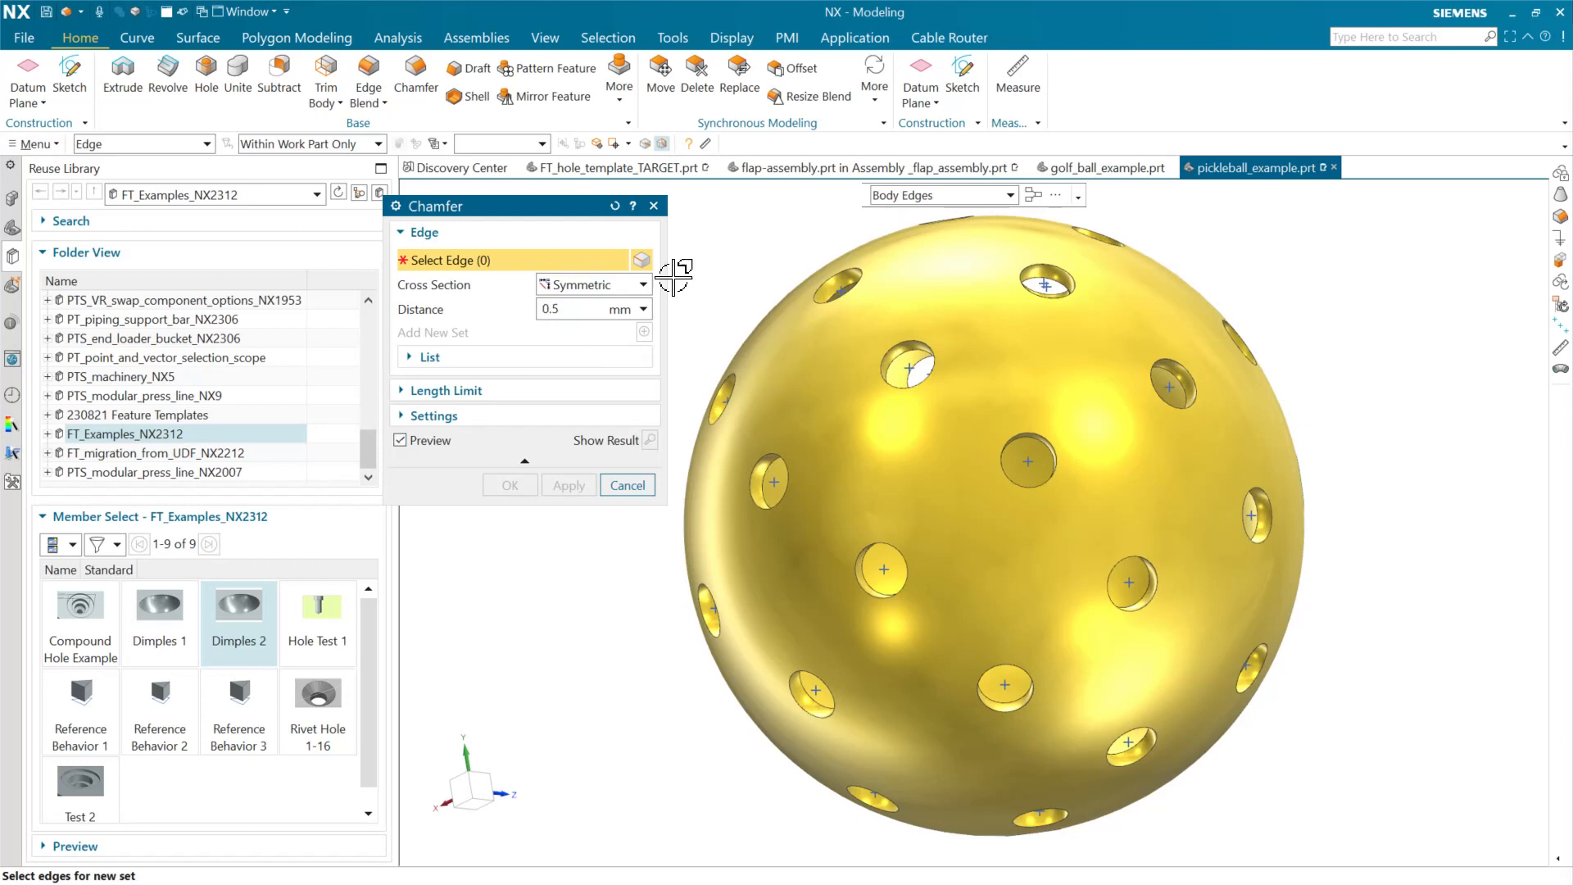
click(900, 343)
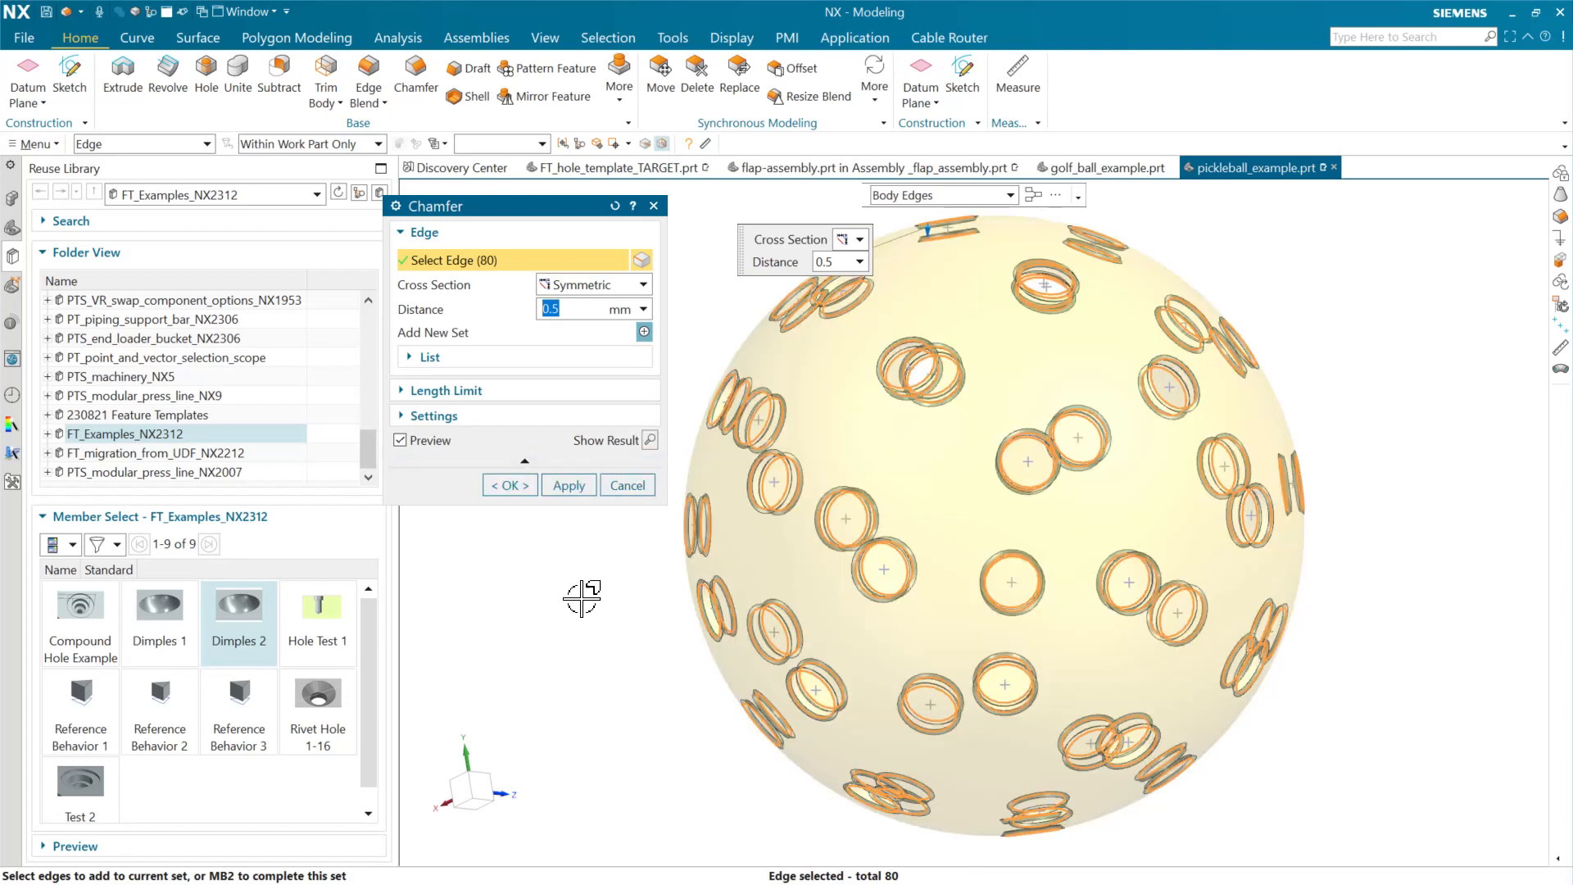
click(511, 485)
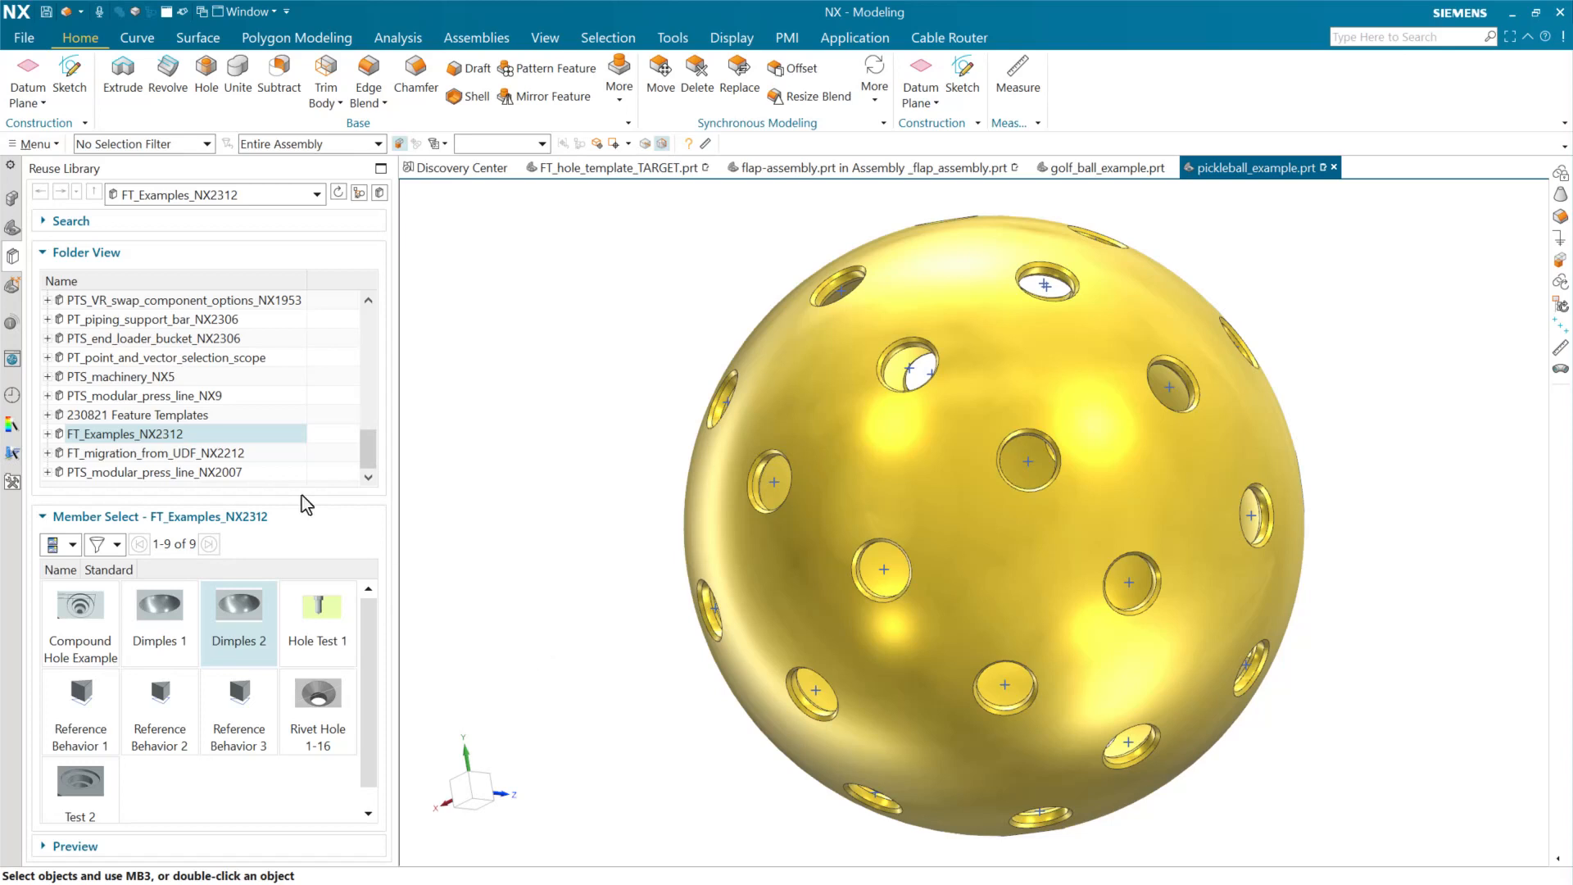
Review the pickleball's model history by highlighting the Fibonacci Sphere algorithmic feature and all the Dimples 2 features, and clear the selection
click(11, 199)
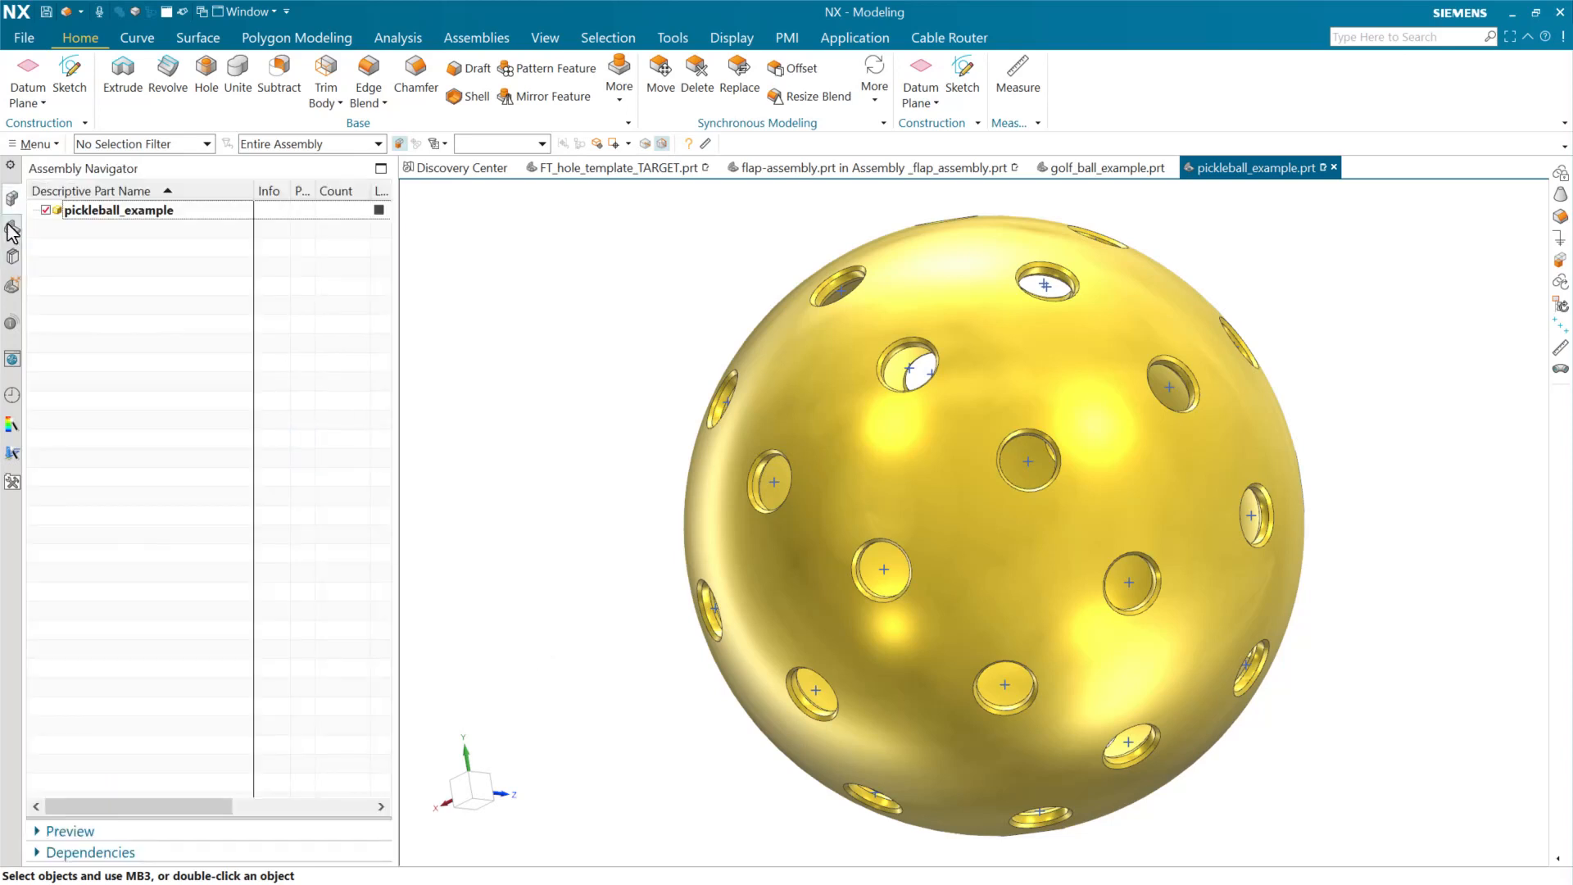
click(11, 229)
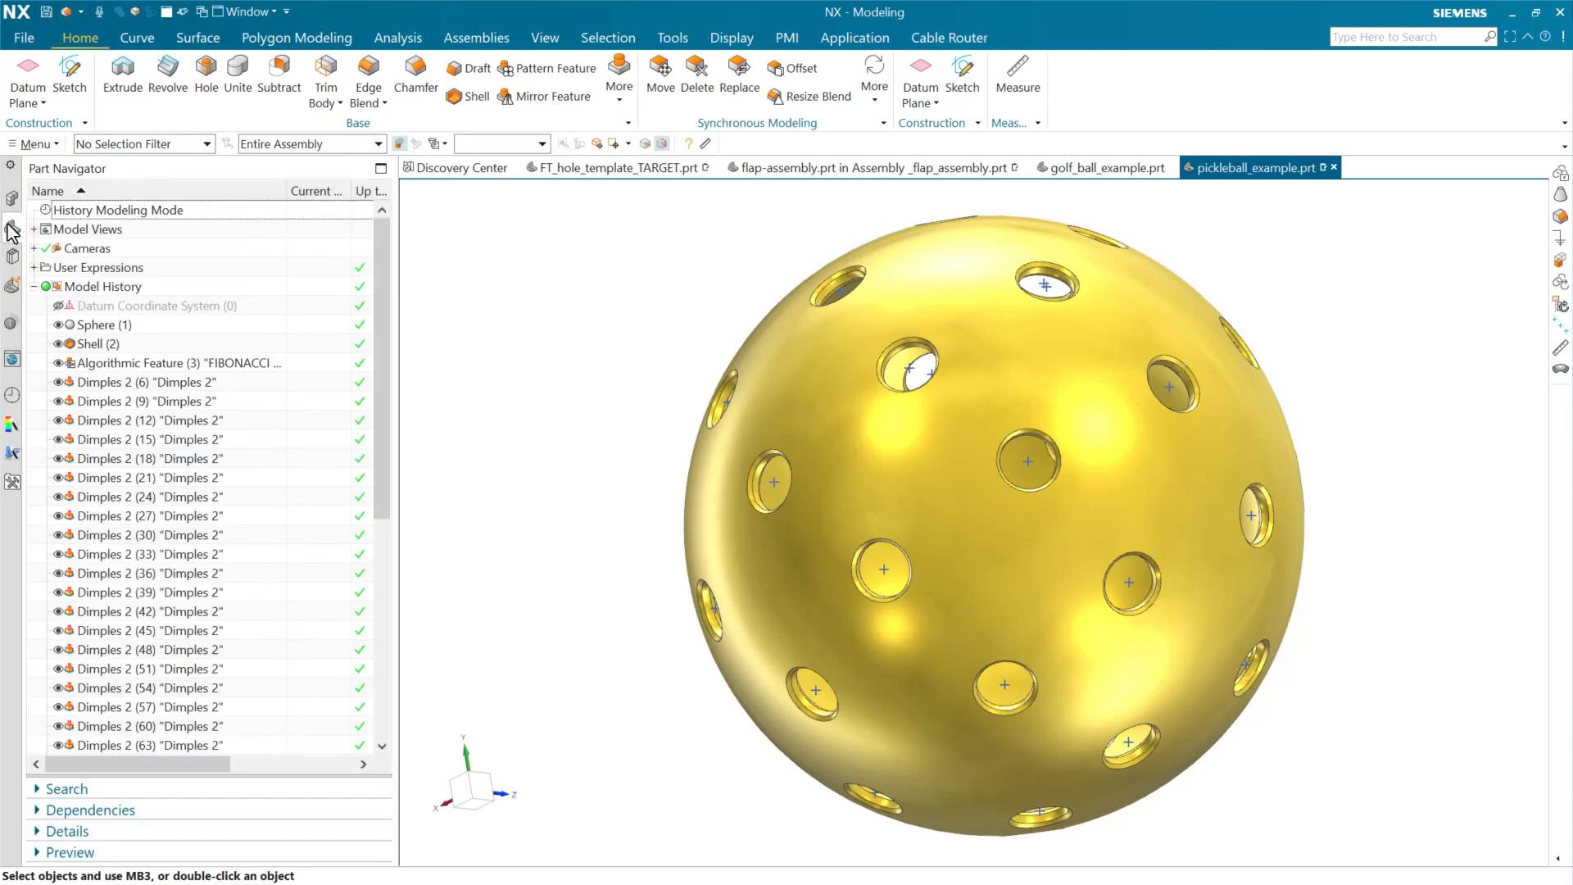
click(168, 371)
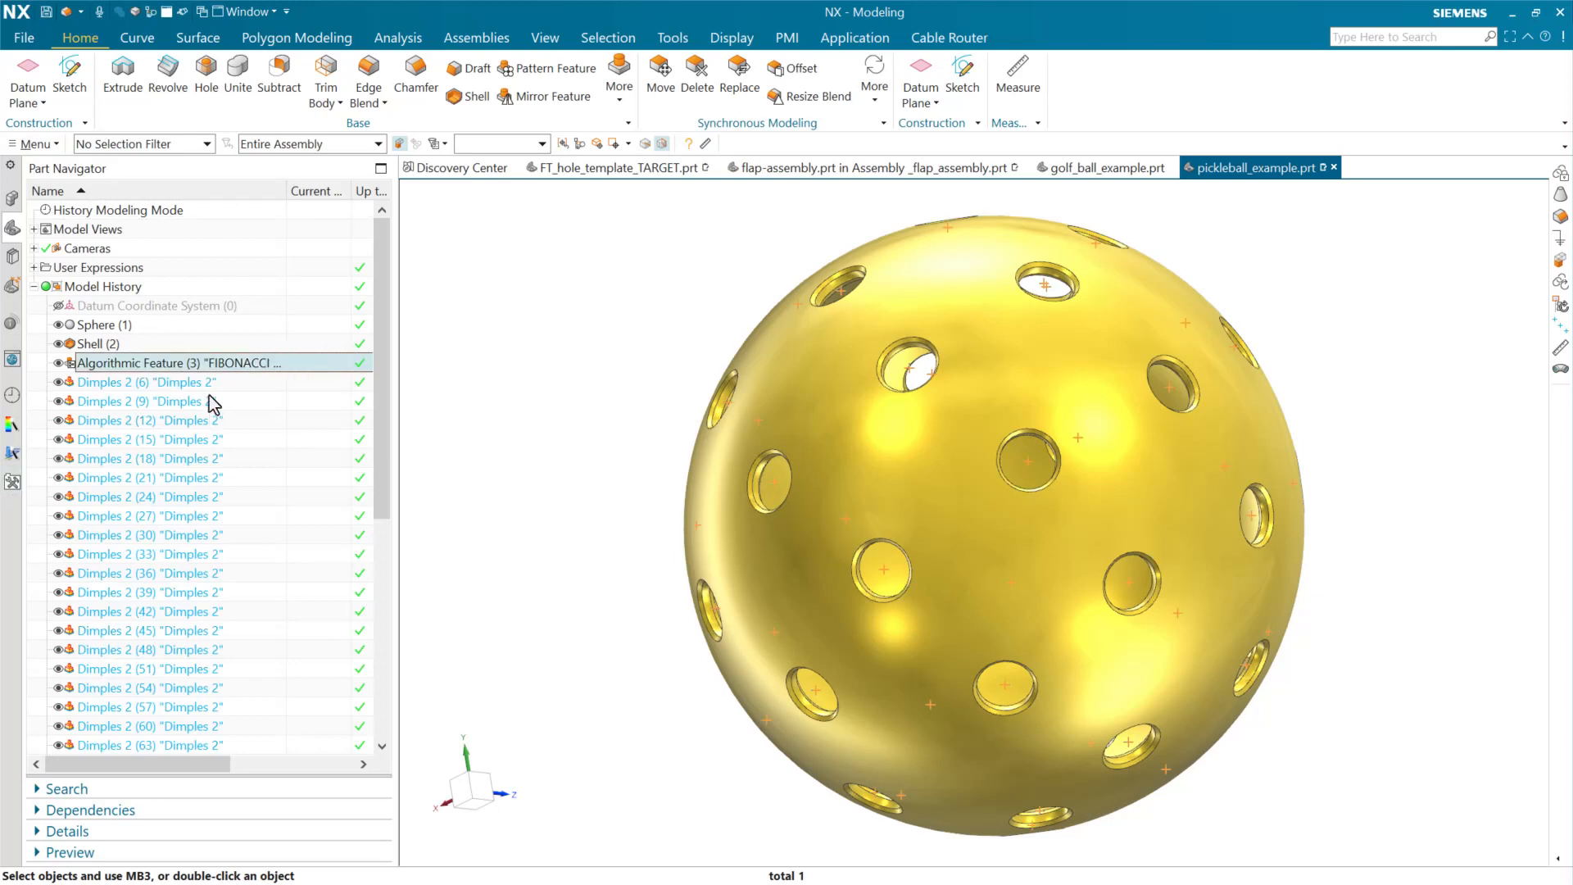
click(173, 385)
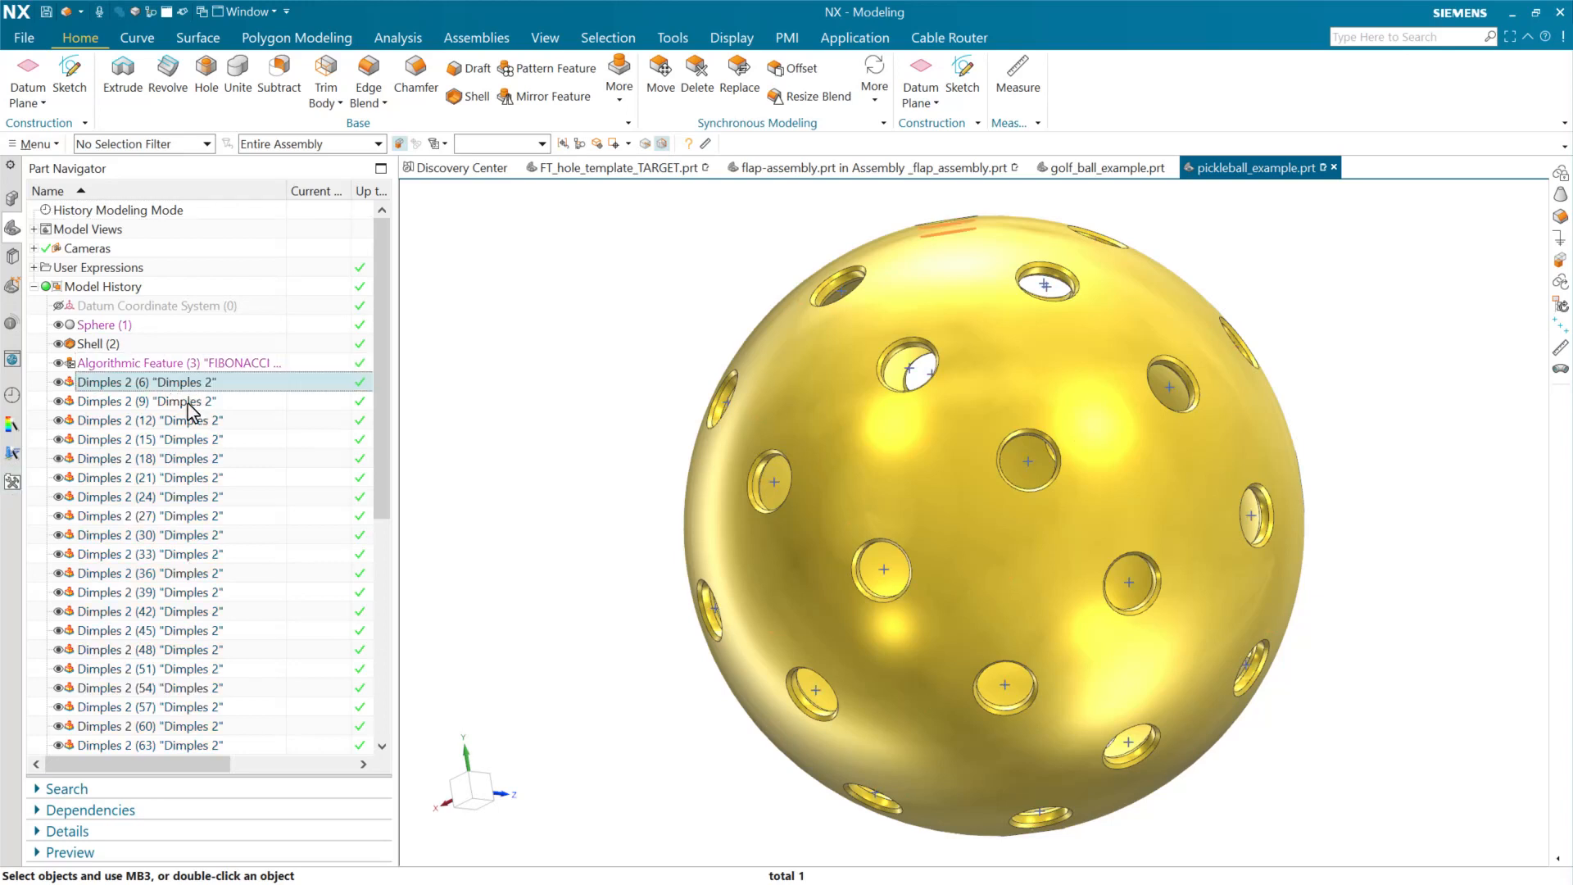
scroll(204, 721, down, 7)
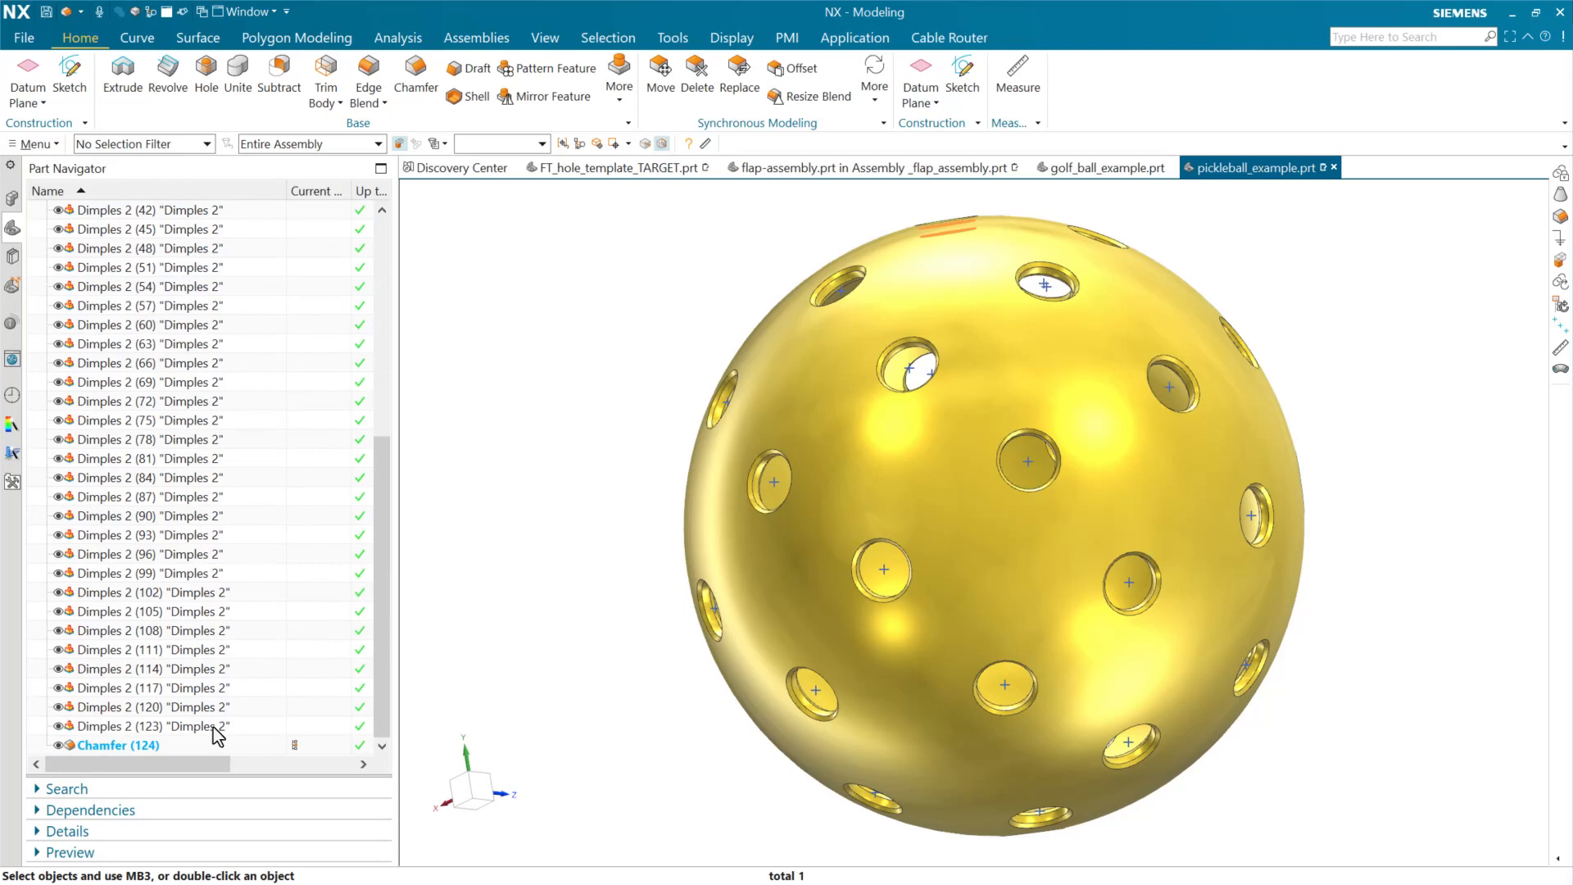
shift+click(214, 726)
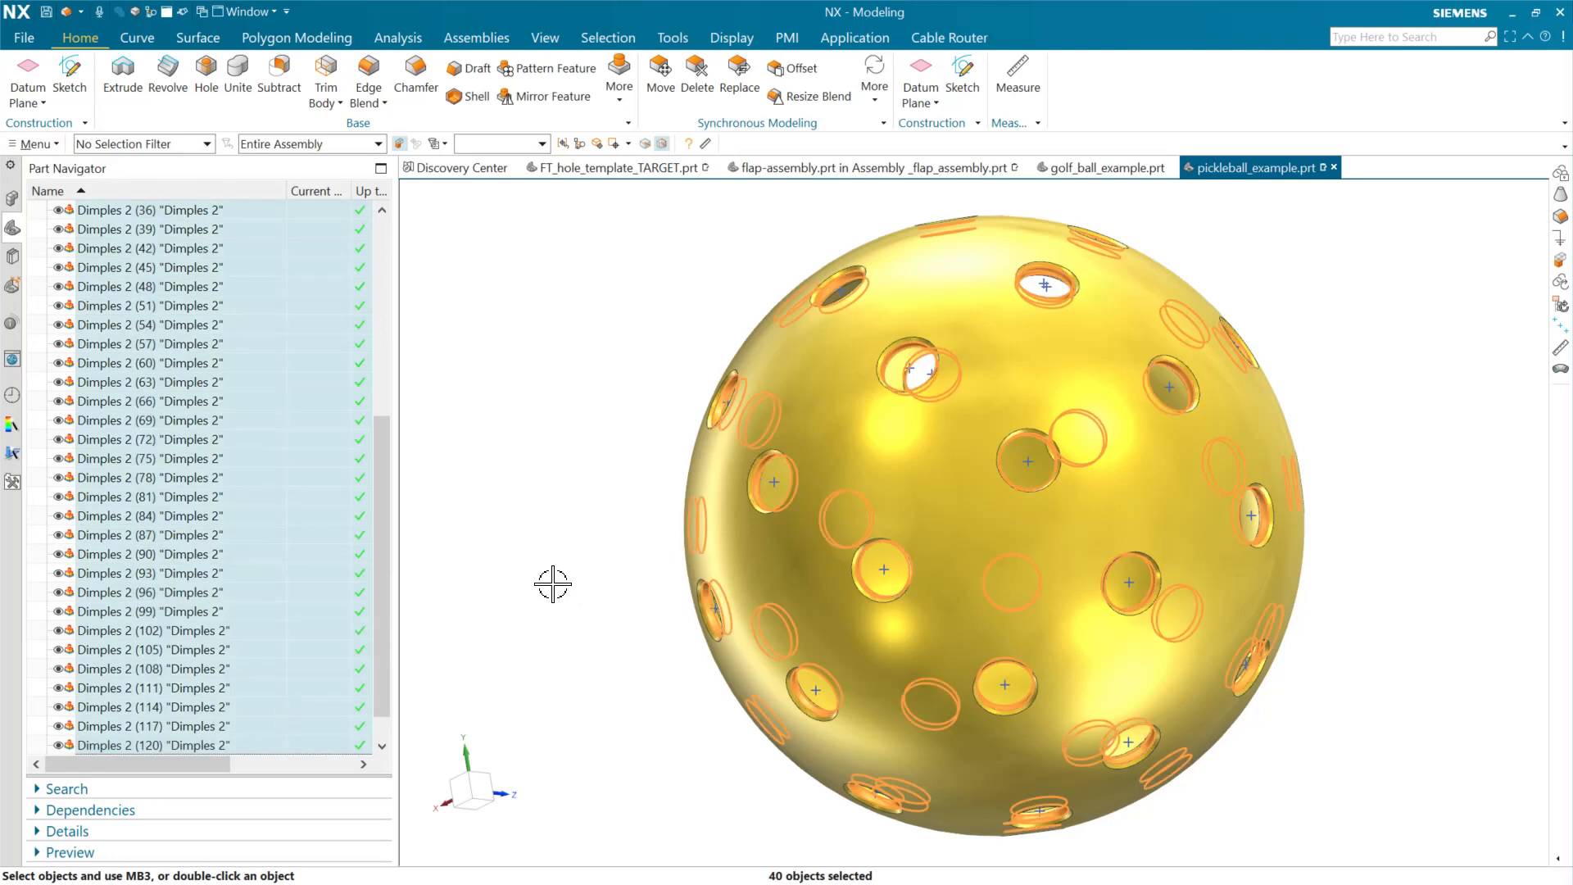
key(Escape)
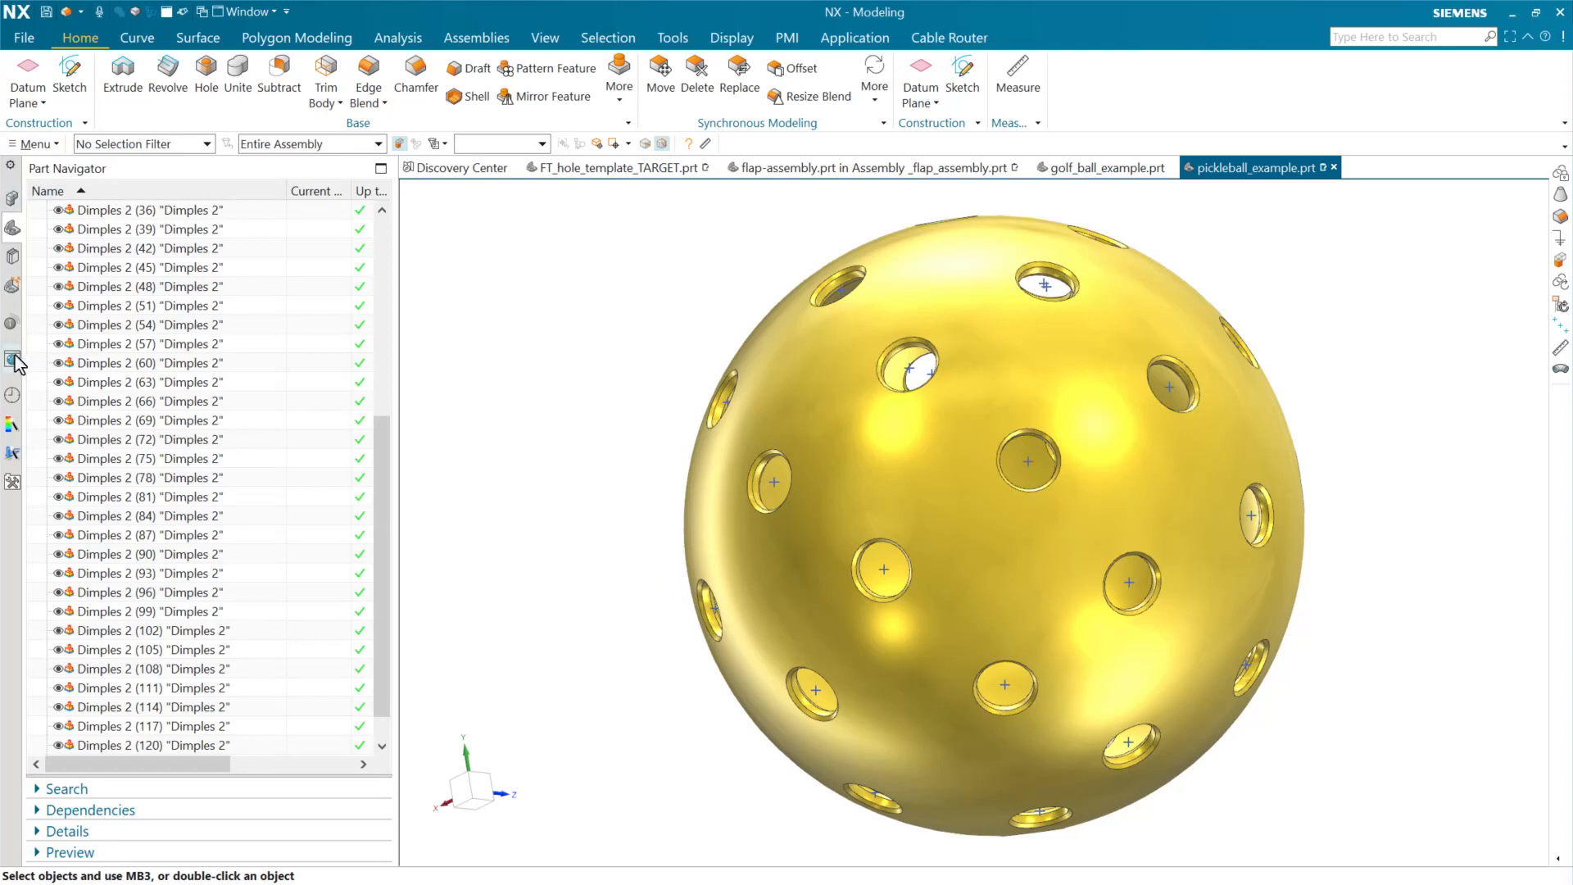
Open the Dimples 2 template from the FT_Examples_NX2312 reuse library for editing in Template Studio Author
click(14, 256)
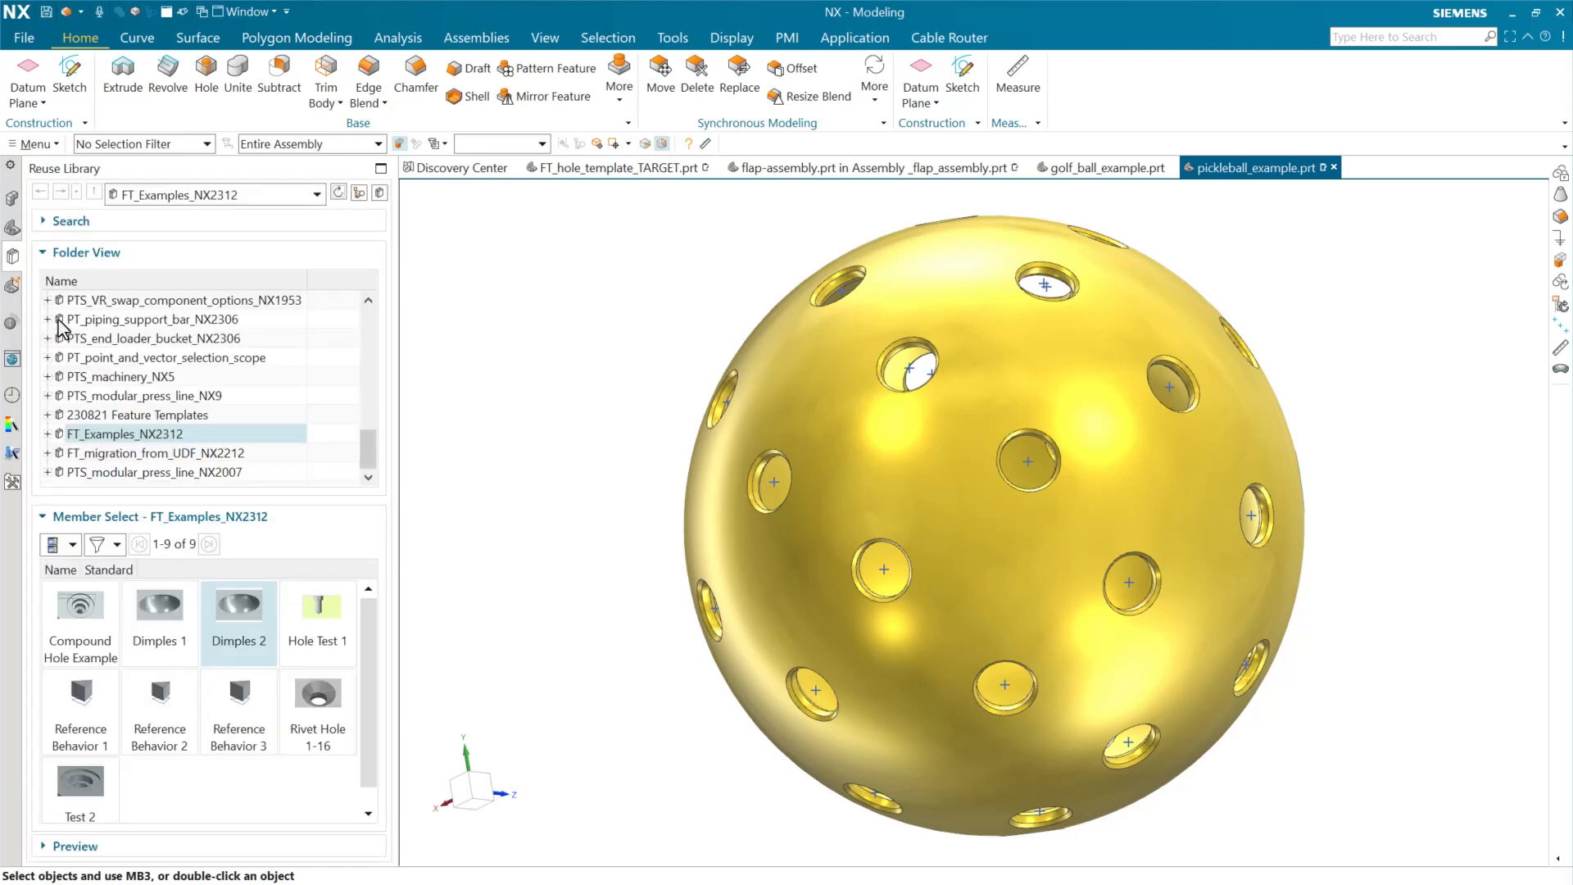
right_click(224, 609)
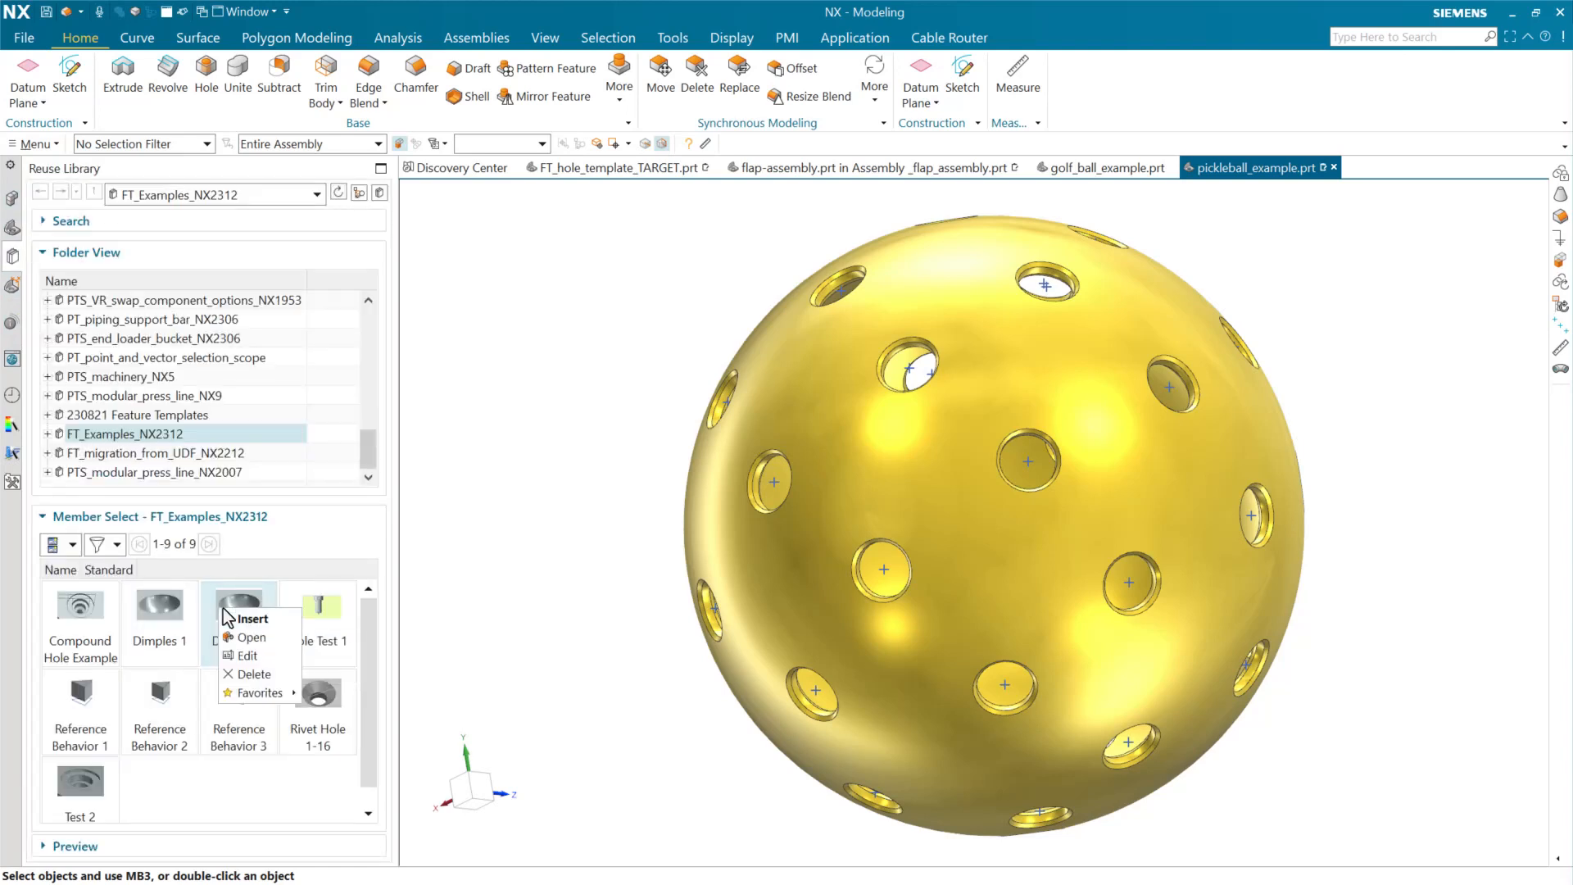
click(264, 656)
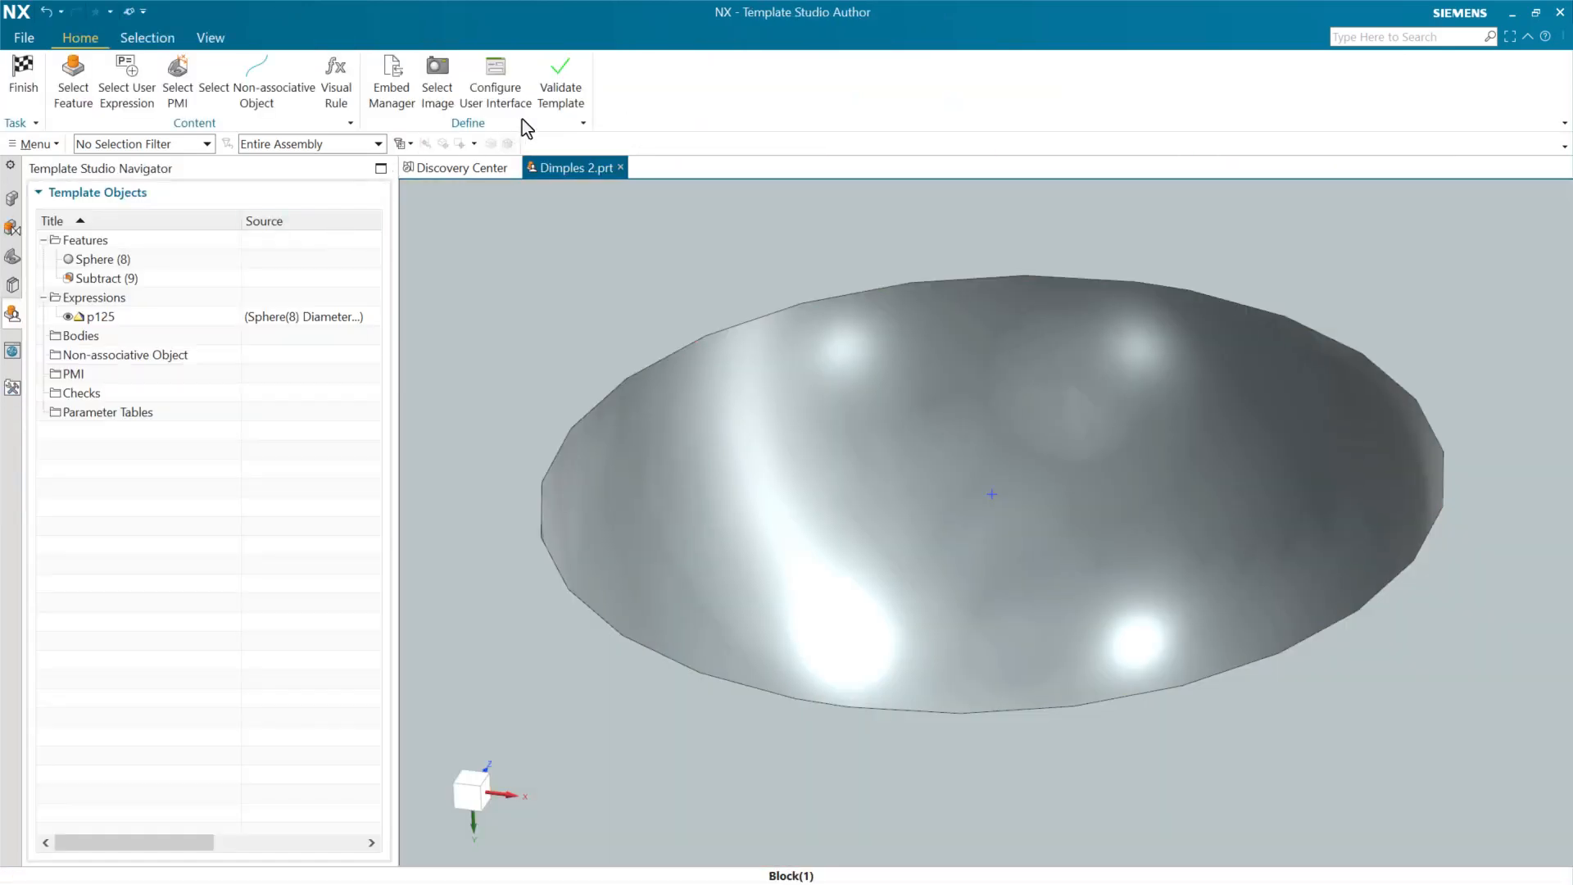
Inspect the Enable Multiple Location Pointer Selector property of the Specify Point reference in the template's user interface configuration
click(500, 91)
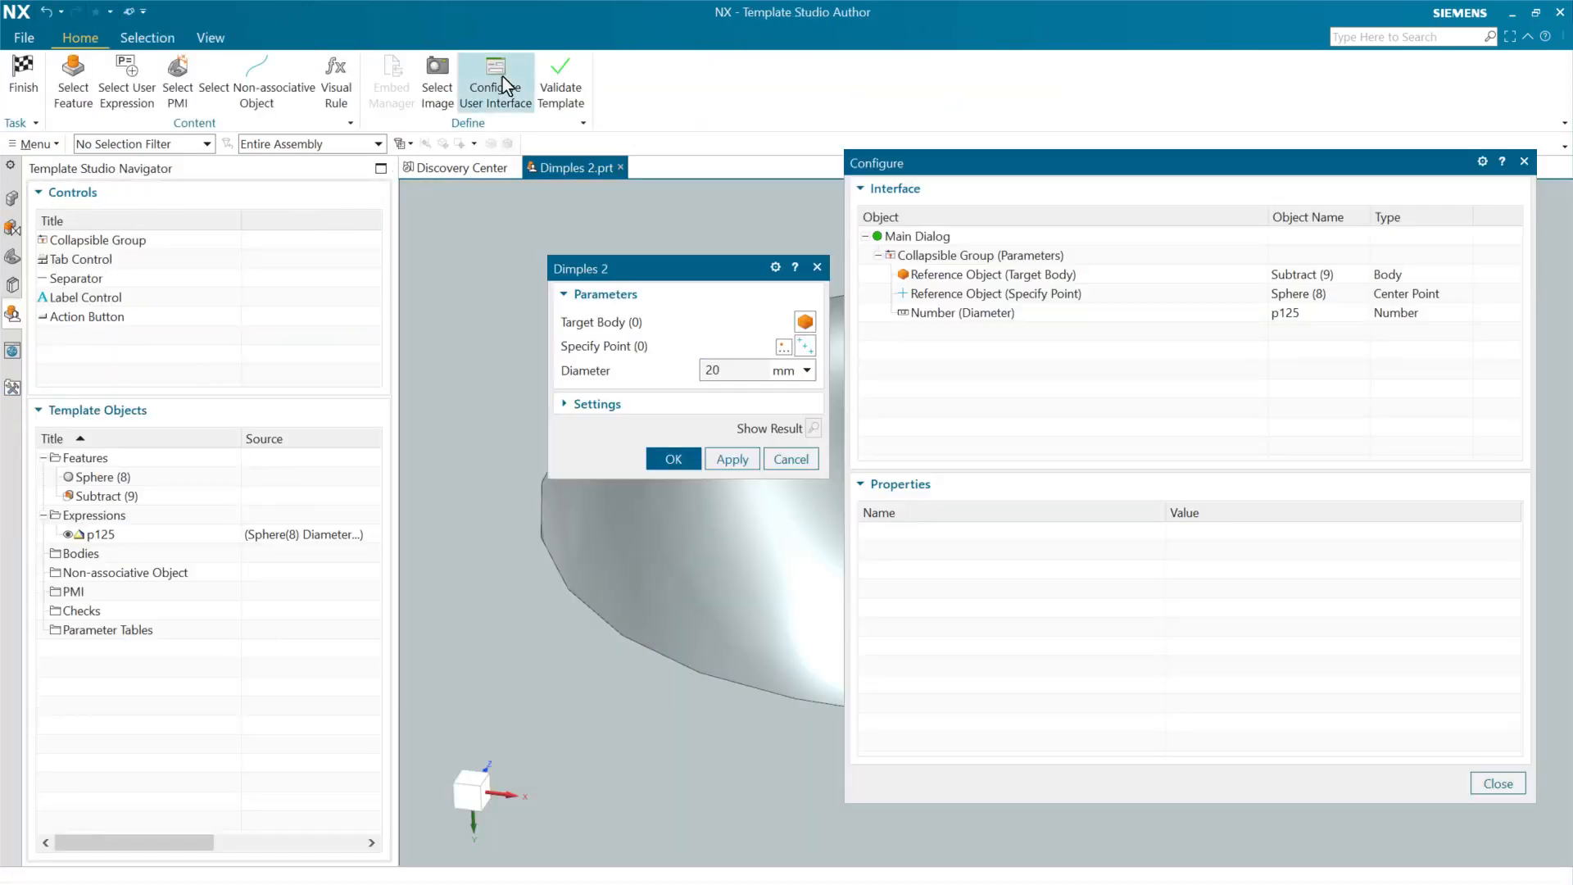
click(657, 350)
click(1036, 298)
click(1203, 593)
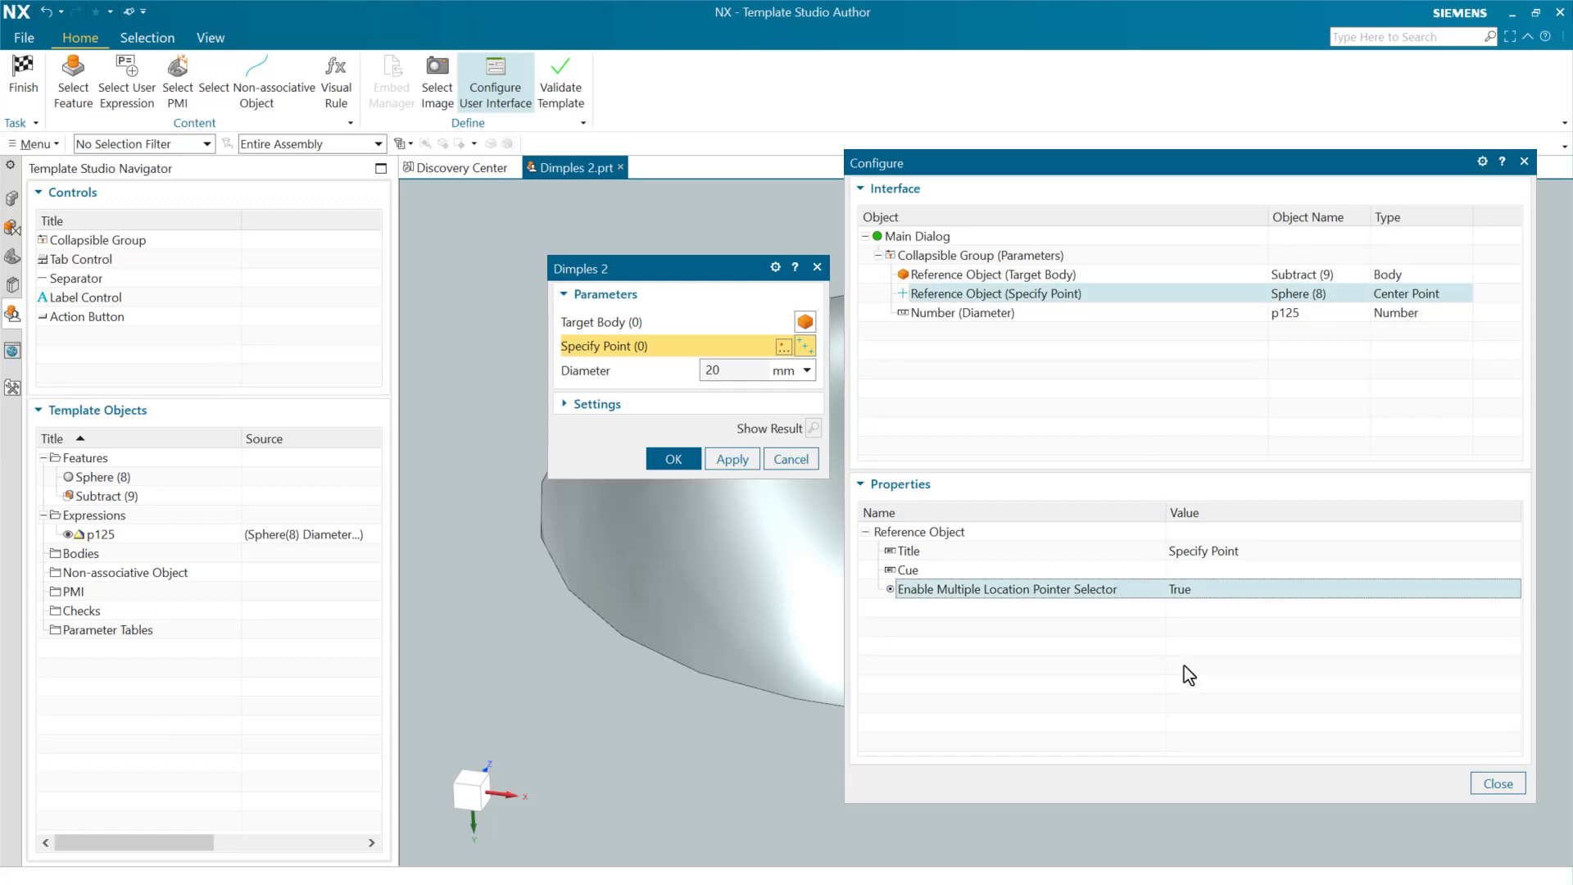